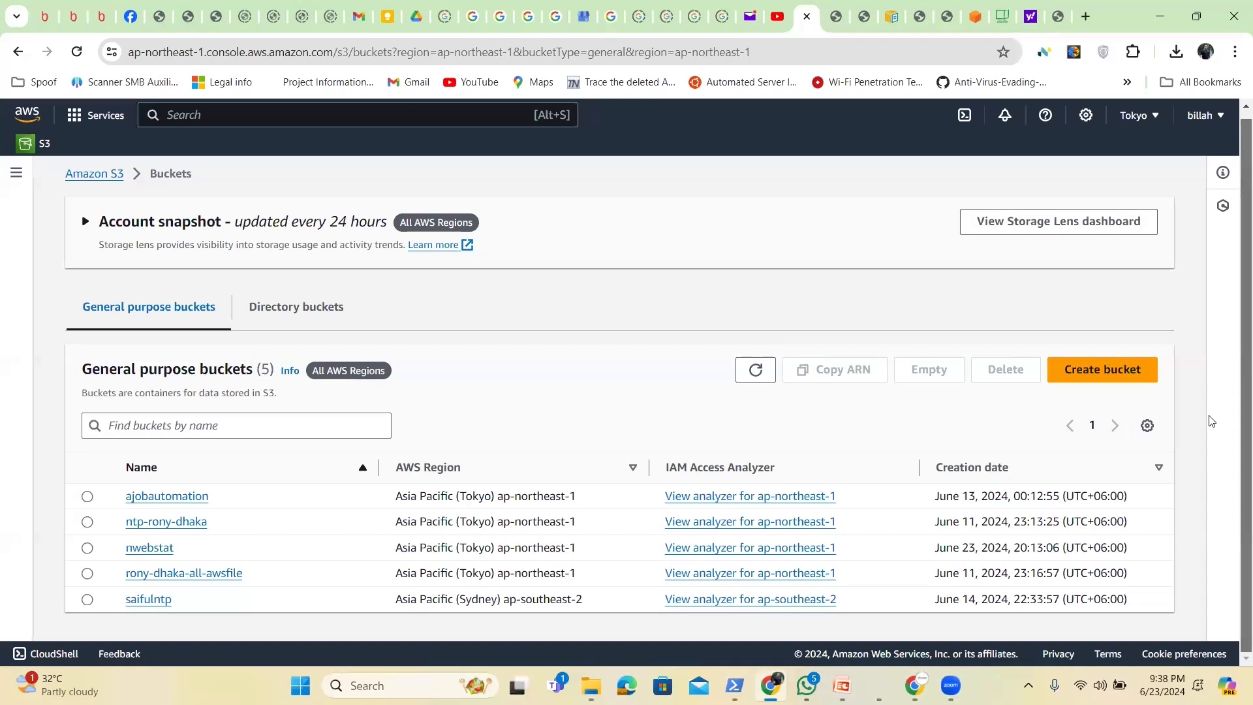
- Start creating a general purpose S3 bucket in the Tokyo region and name it jsactionbuck
click(1093, 375)
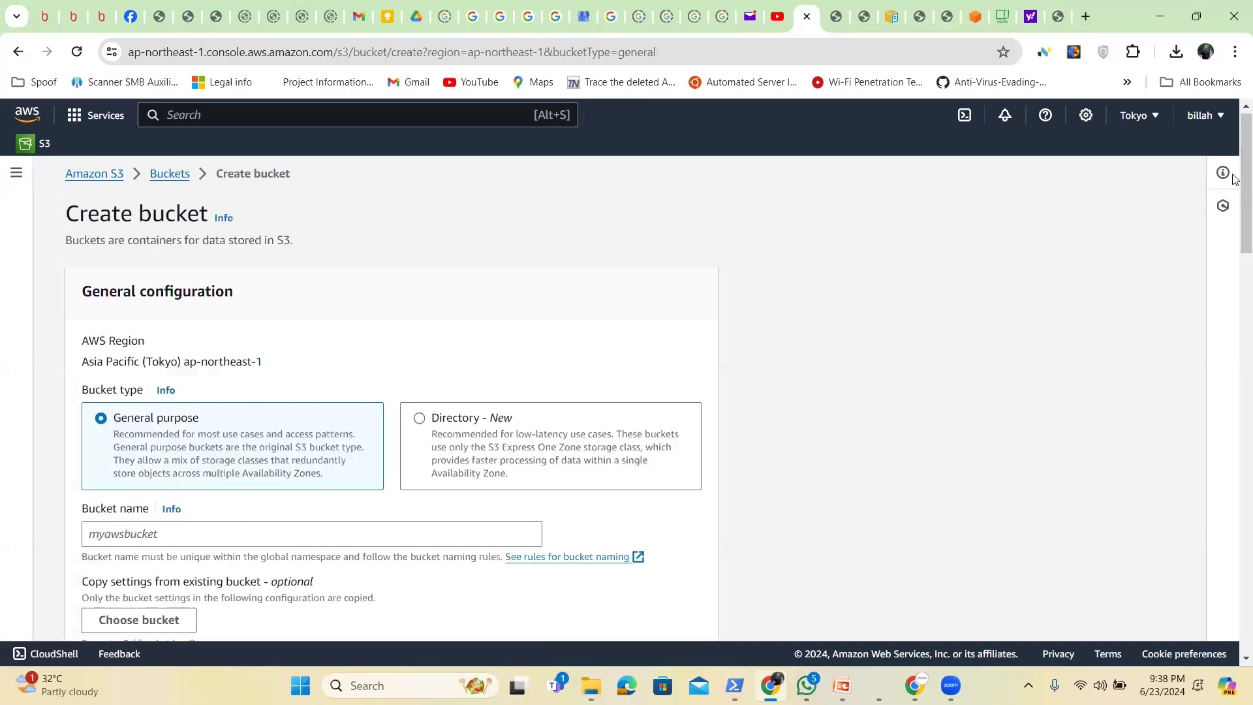
scroll(1234, 210, down, 2)
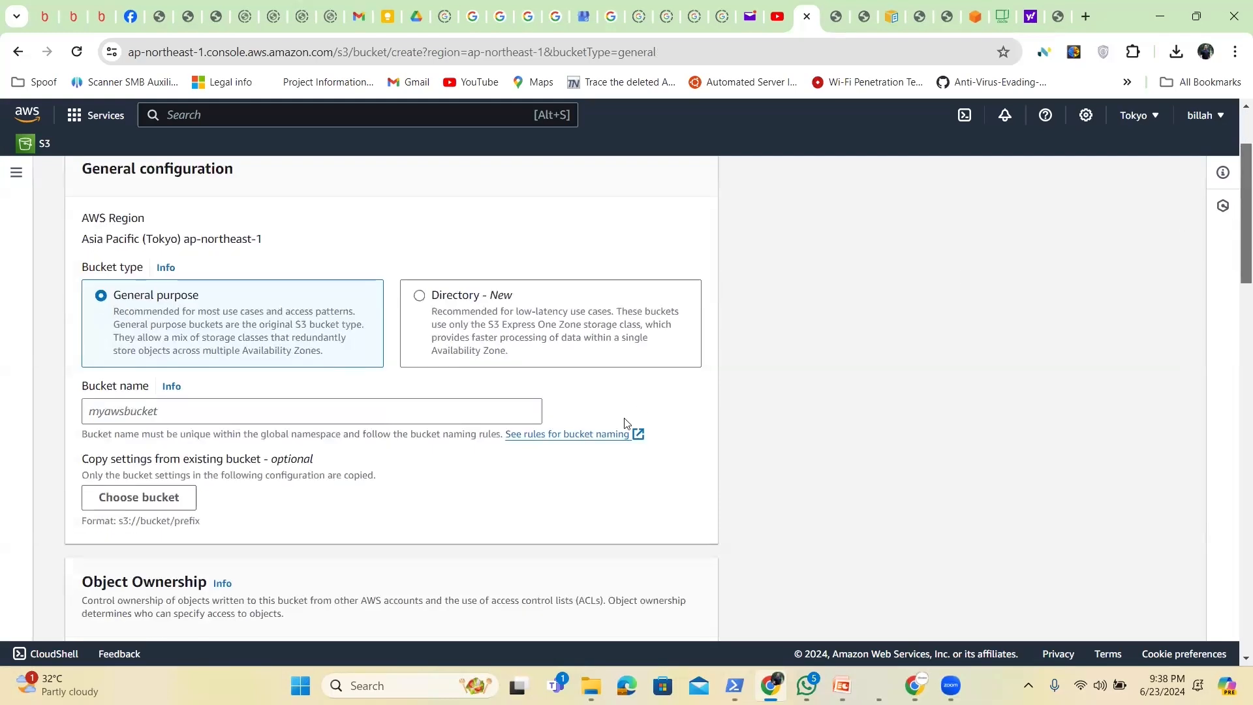
click(311, 417)
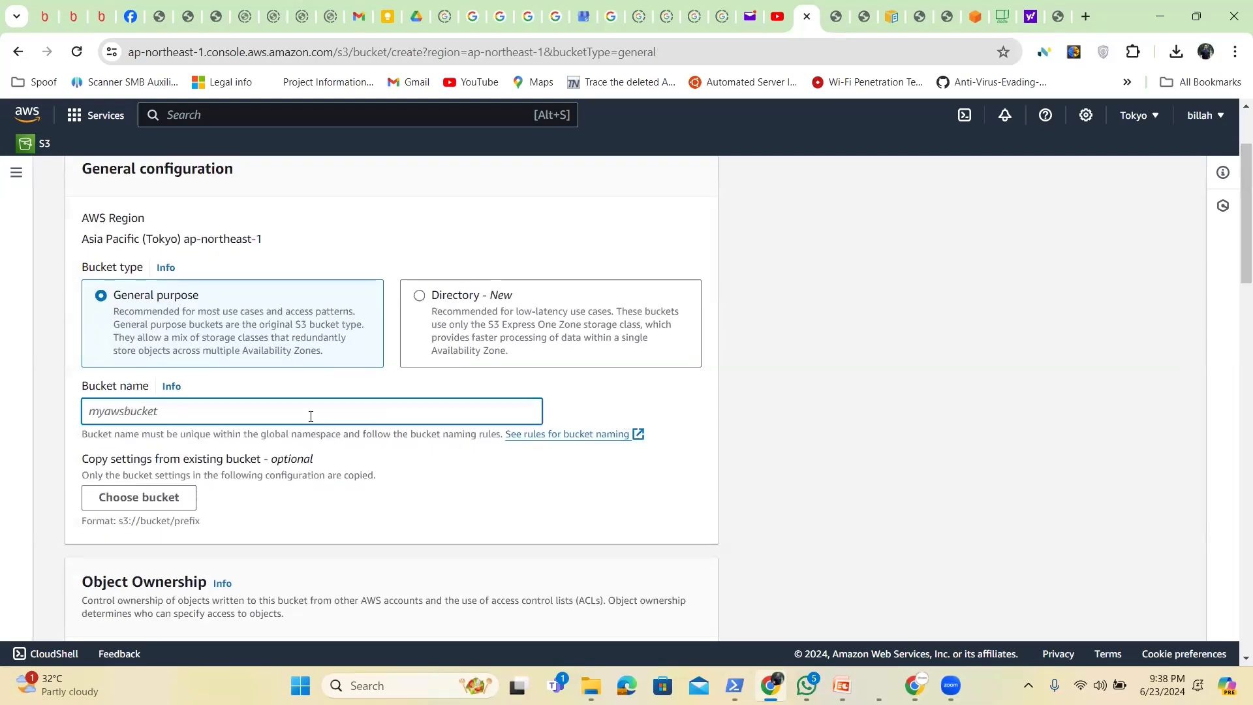
text(js)
text(actionbuck)
- Review the ownership, public access, versioning, tag and encryption settings, and create the bucket with all of them at their defaults
drag(1236, 250, 1236, 288)
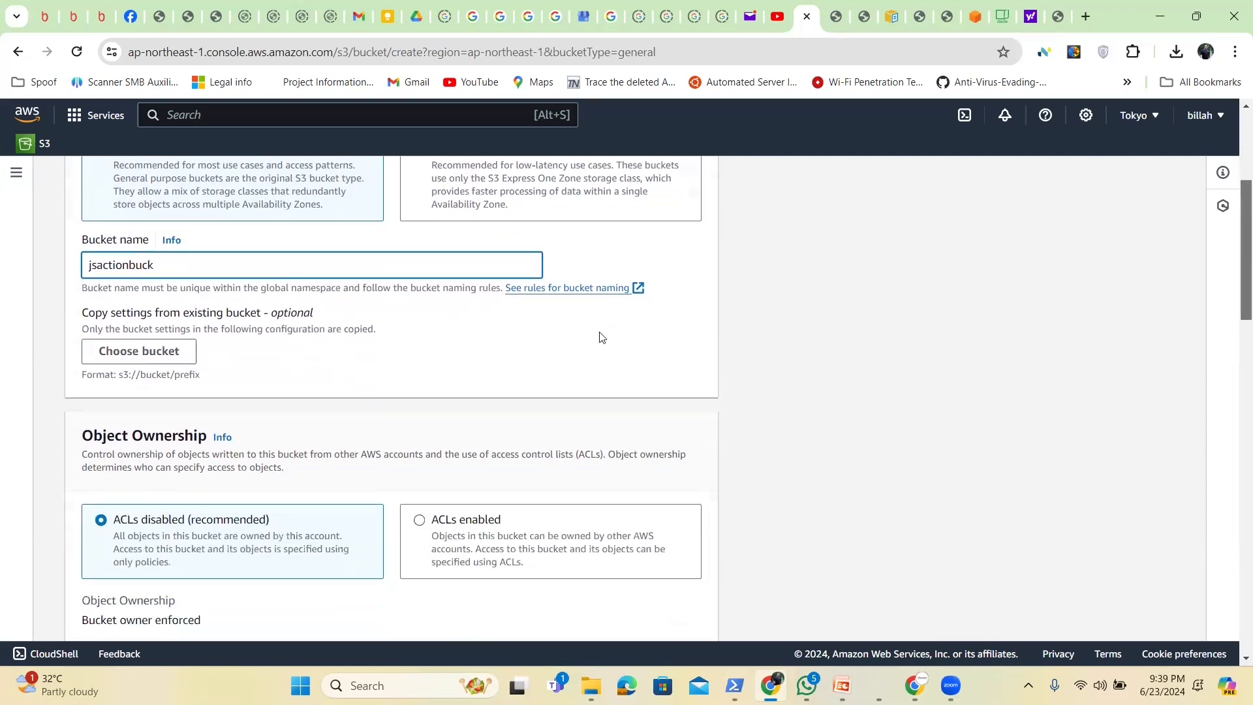
drag(1232, 281, 1235, 344)
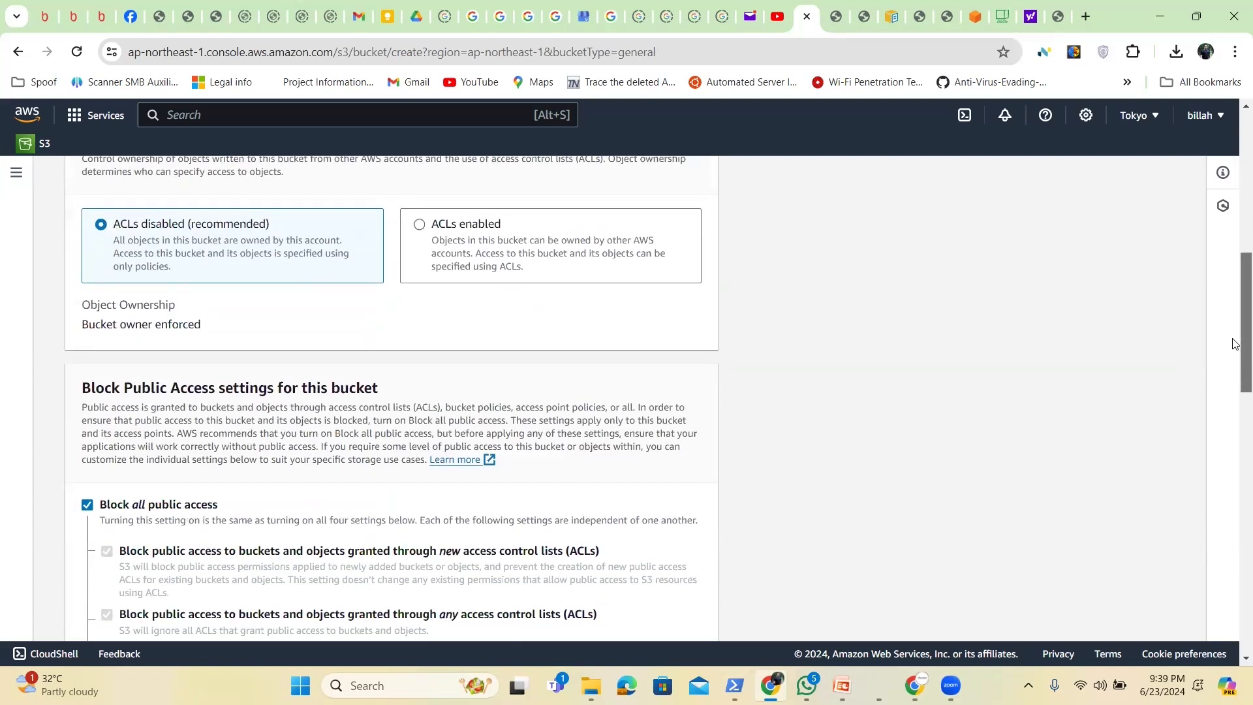
scroll(1235, 341, up, 2)
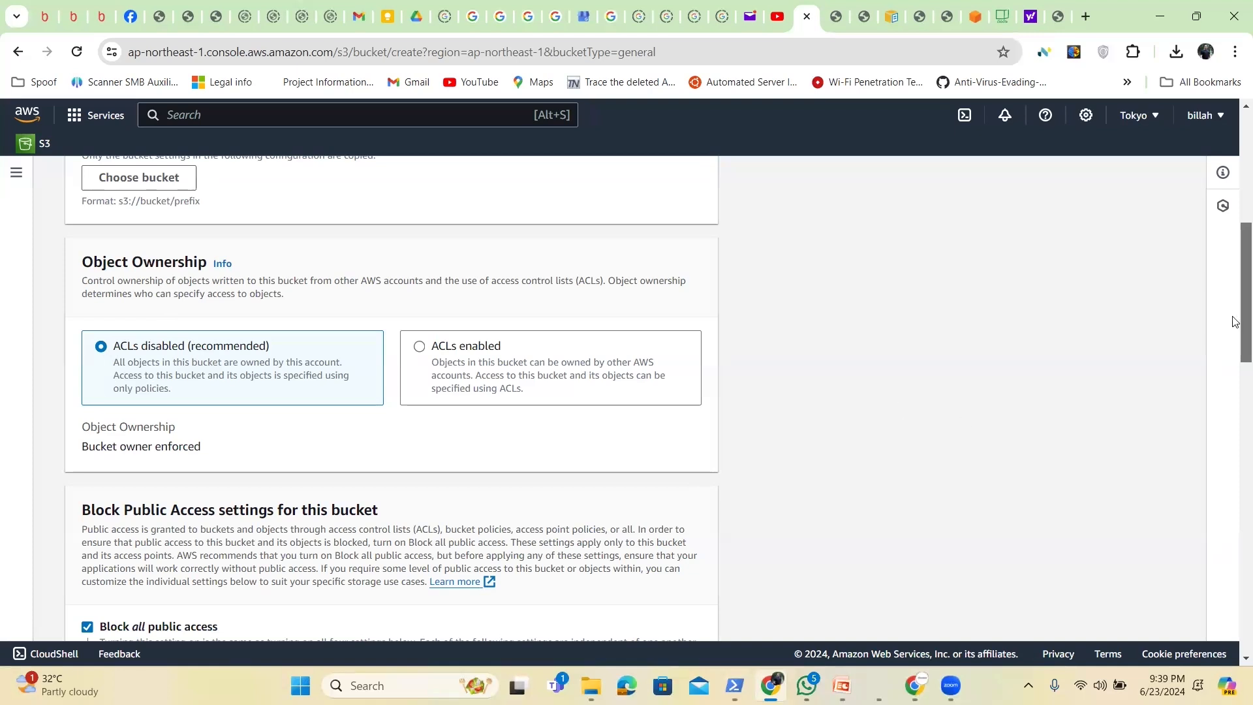
scroll(1236, 365, down, 3)
scroll(1235, 395, down, 1)
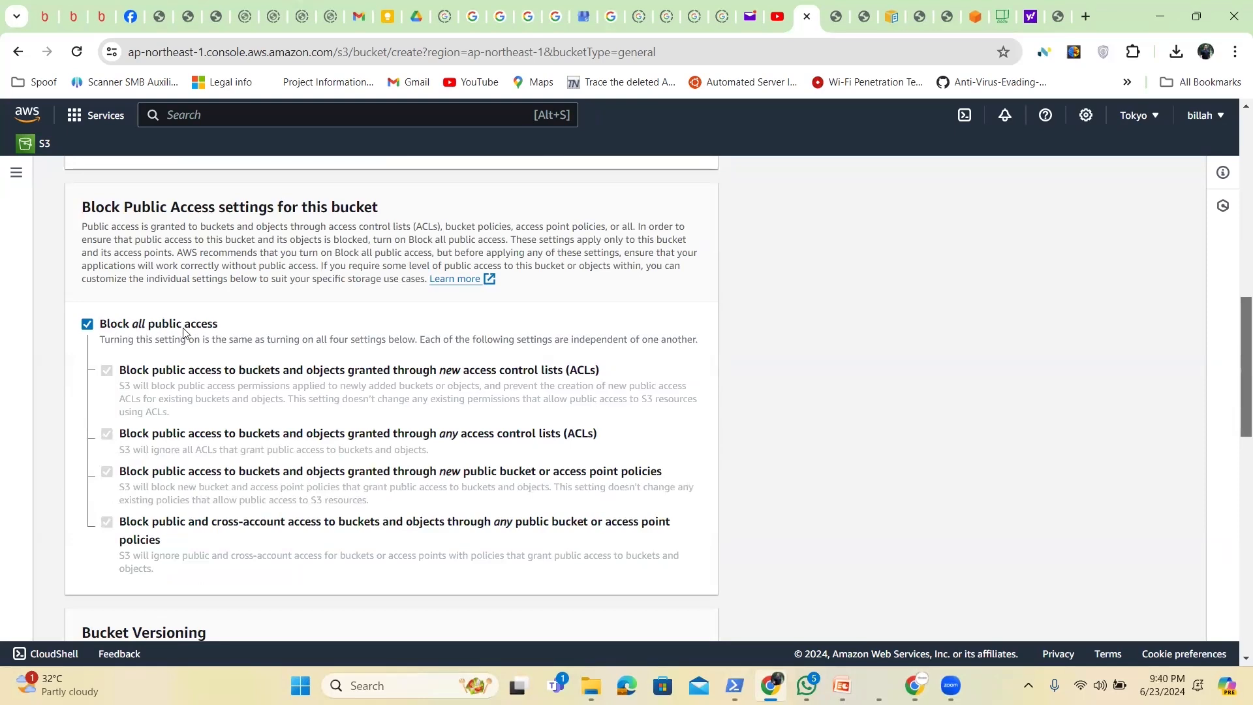
mouse_move(1233, 364)
mouse_down()
mouse_move(1233, 412)
mouse_move(1233, 374)
mouse_up()
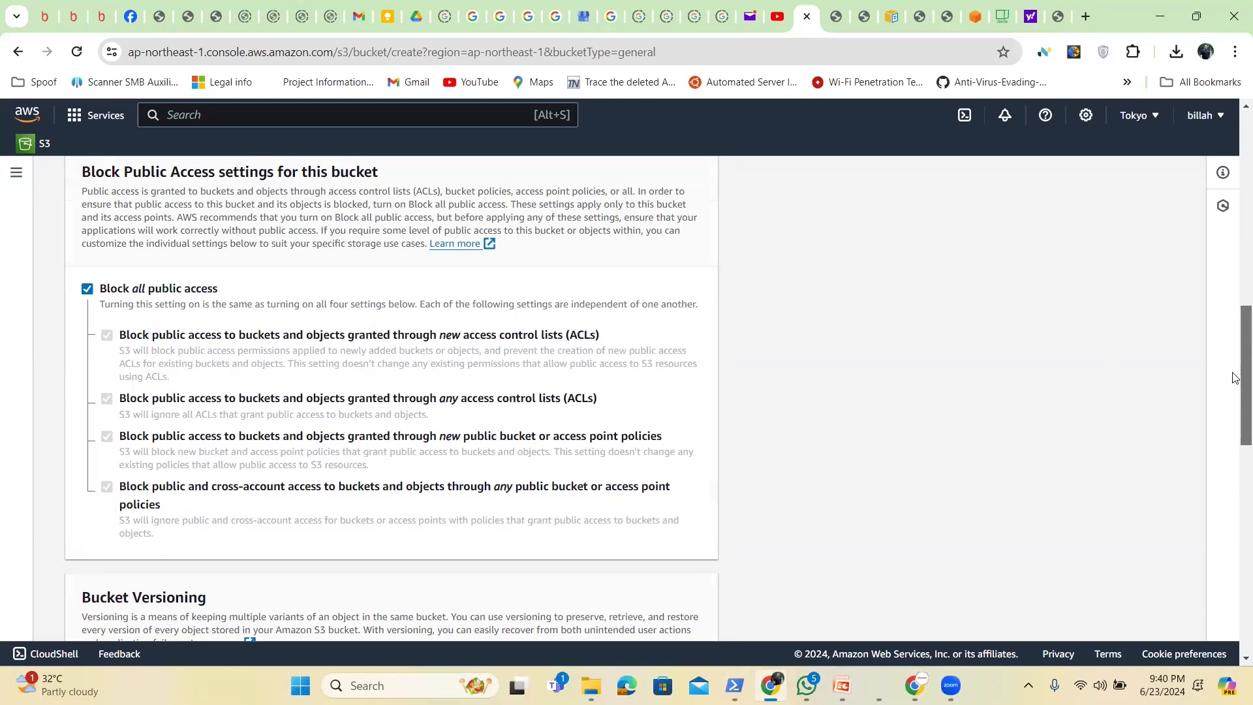
drag(1236, 381, 1234, 431)
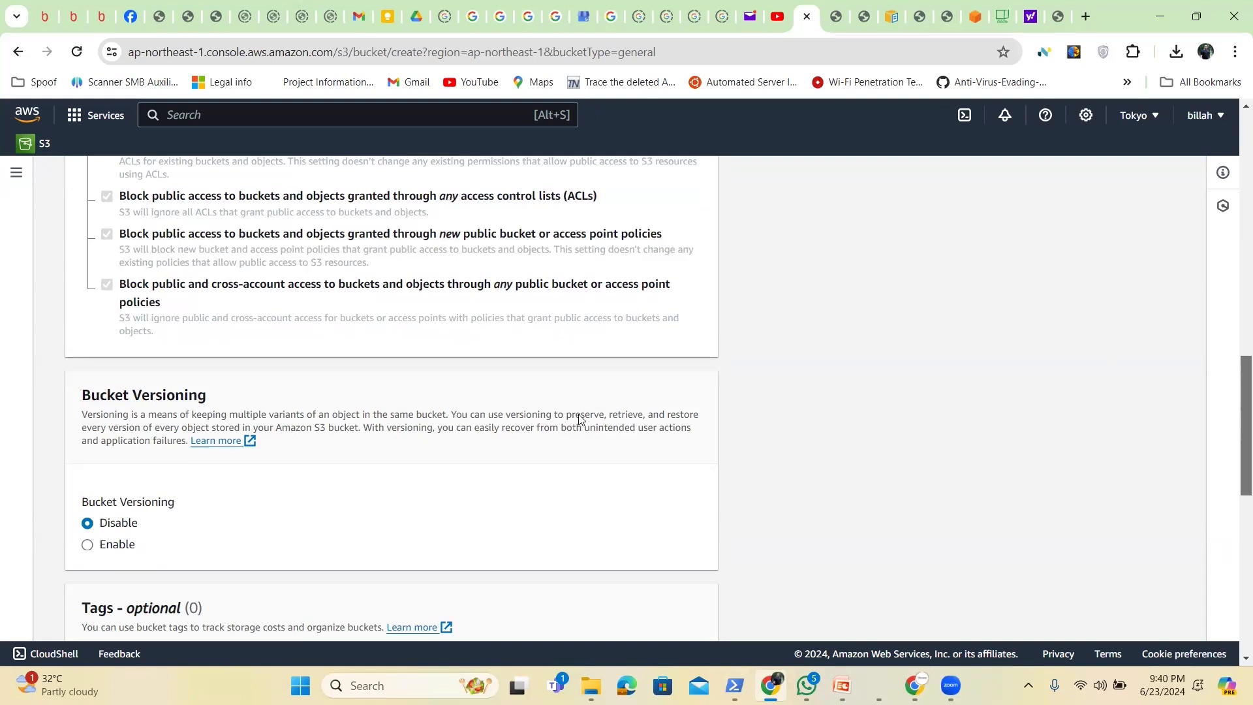
scroll(1235, 460, down, 1)
scroll(1236, 460, down, 6)
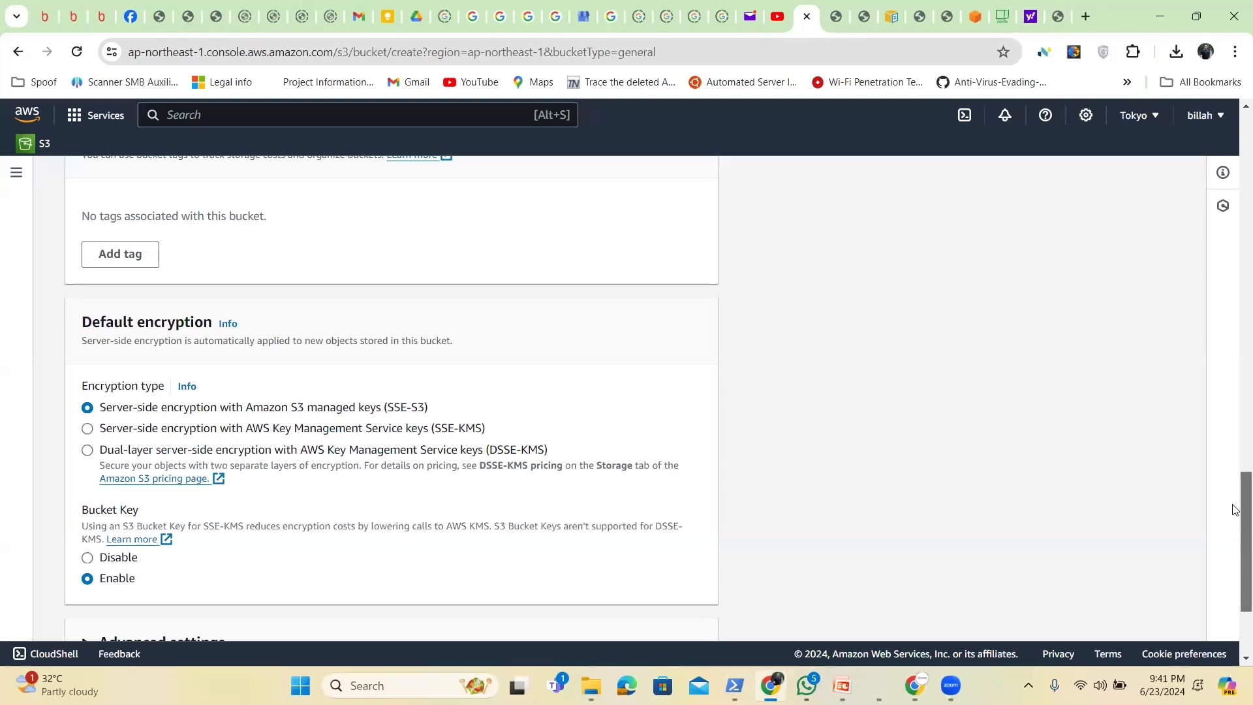
scroll(1235, 516, down, 1)
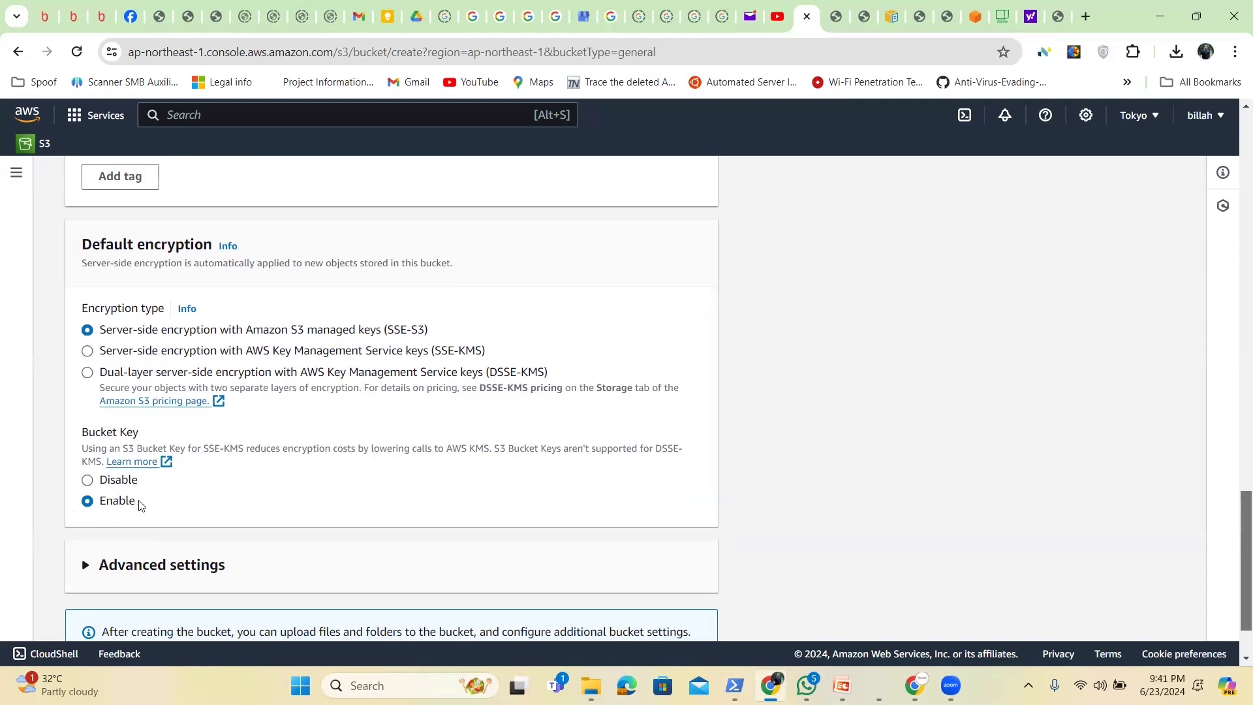
drag(1237, 504, 1234, 578)
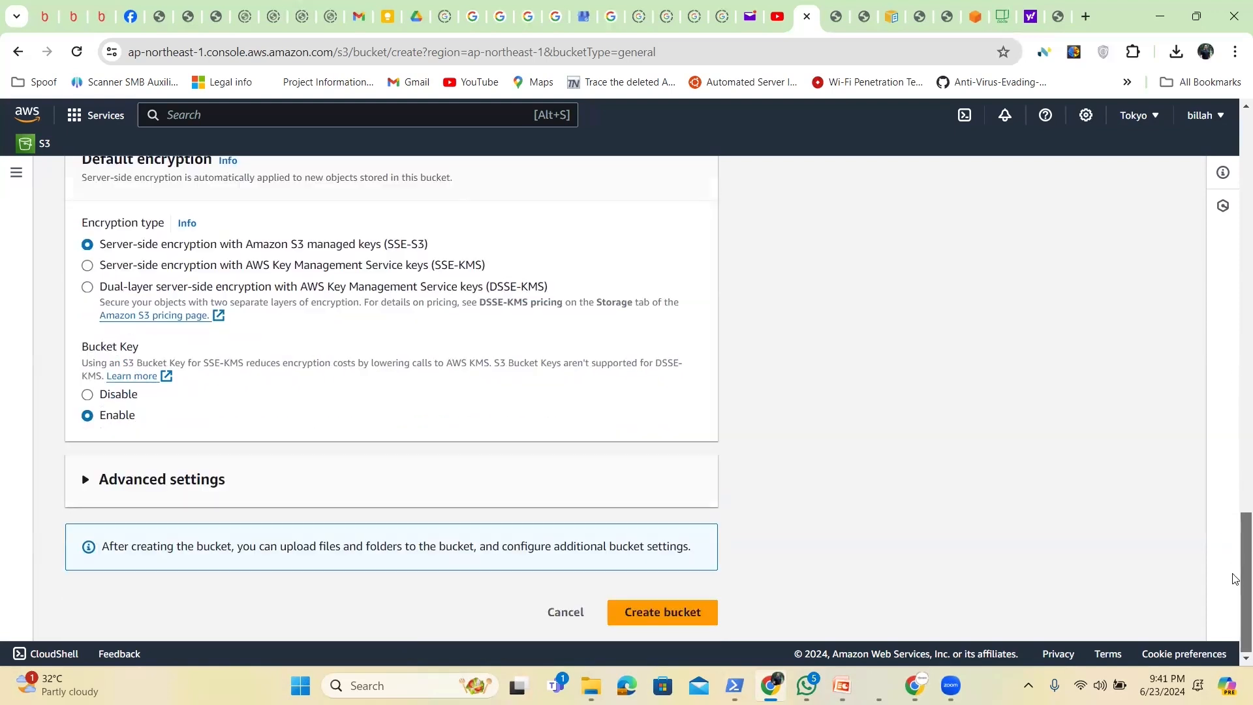
click(691, 614)
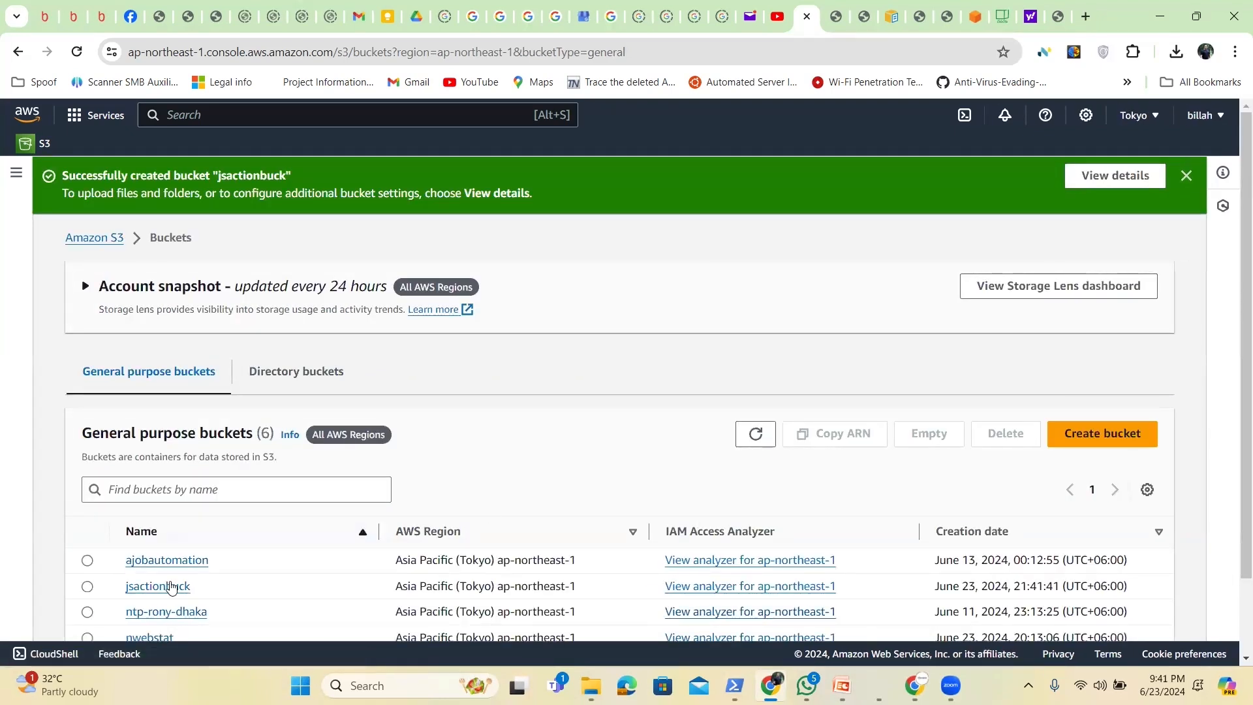
- Open the jsactionbuck bucket and examine its properties, including versioning, tags, default encryption, transfer acceleration and Object Lock
click(171, 590)
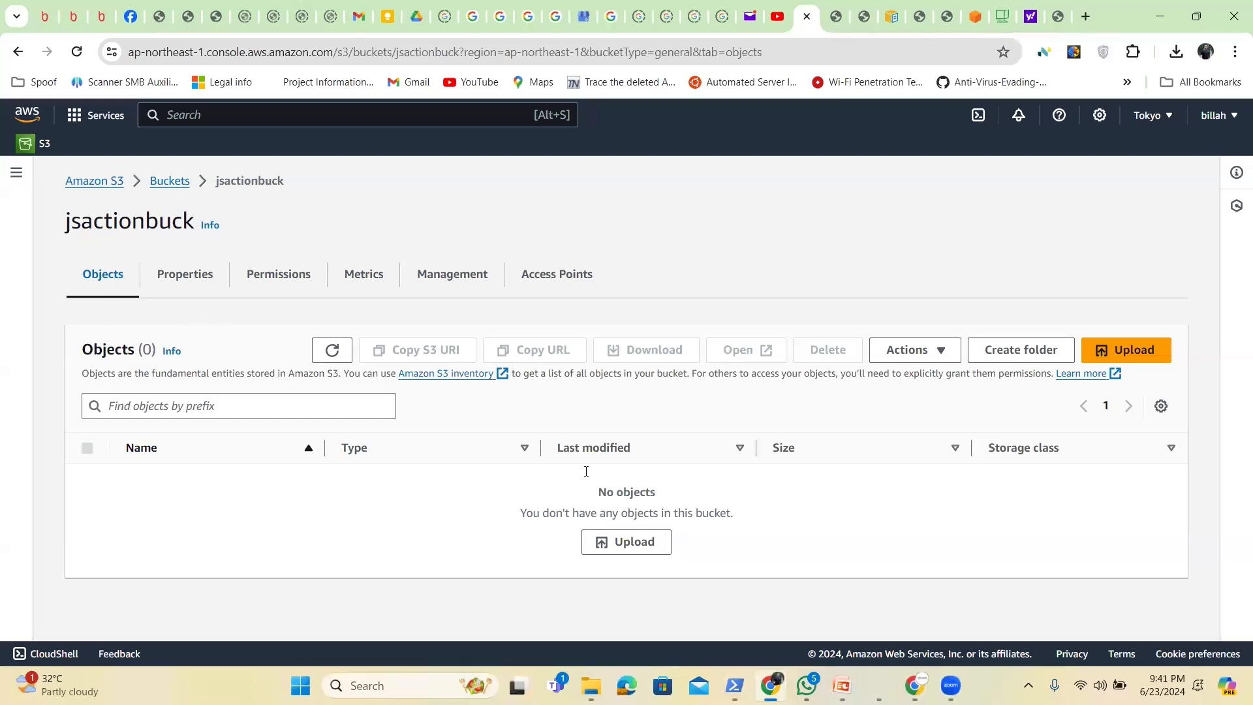
click(187, 281)
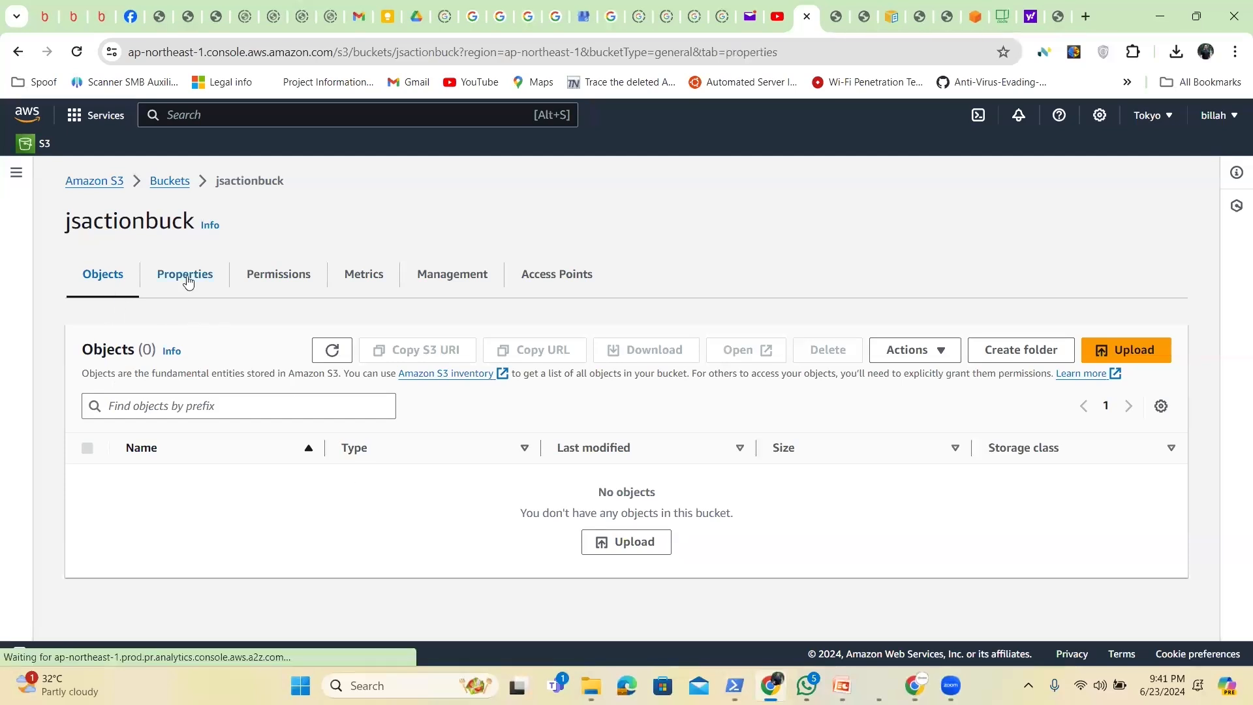
scroll(1236, 235, down, 1)
scroll(1236, 235, down, 2)
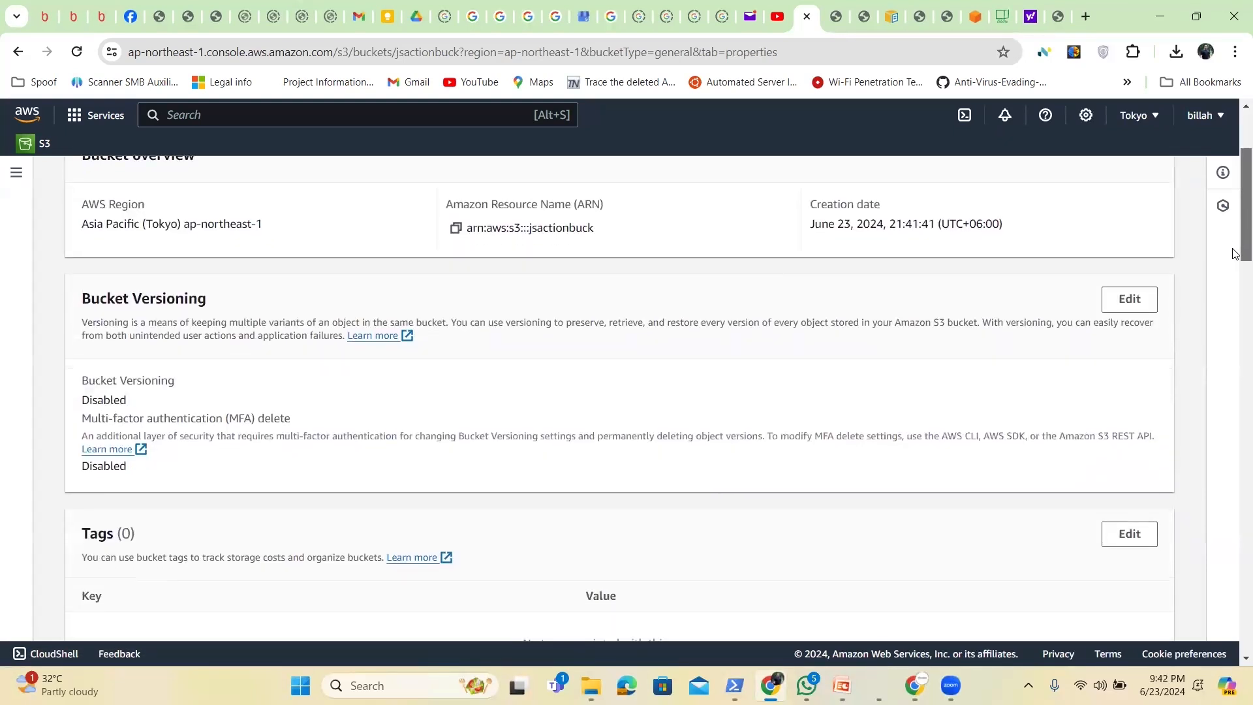
scroll(1236, 253, down, 5)
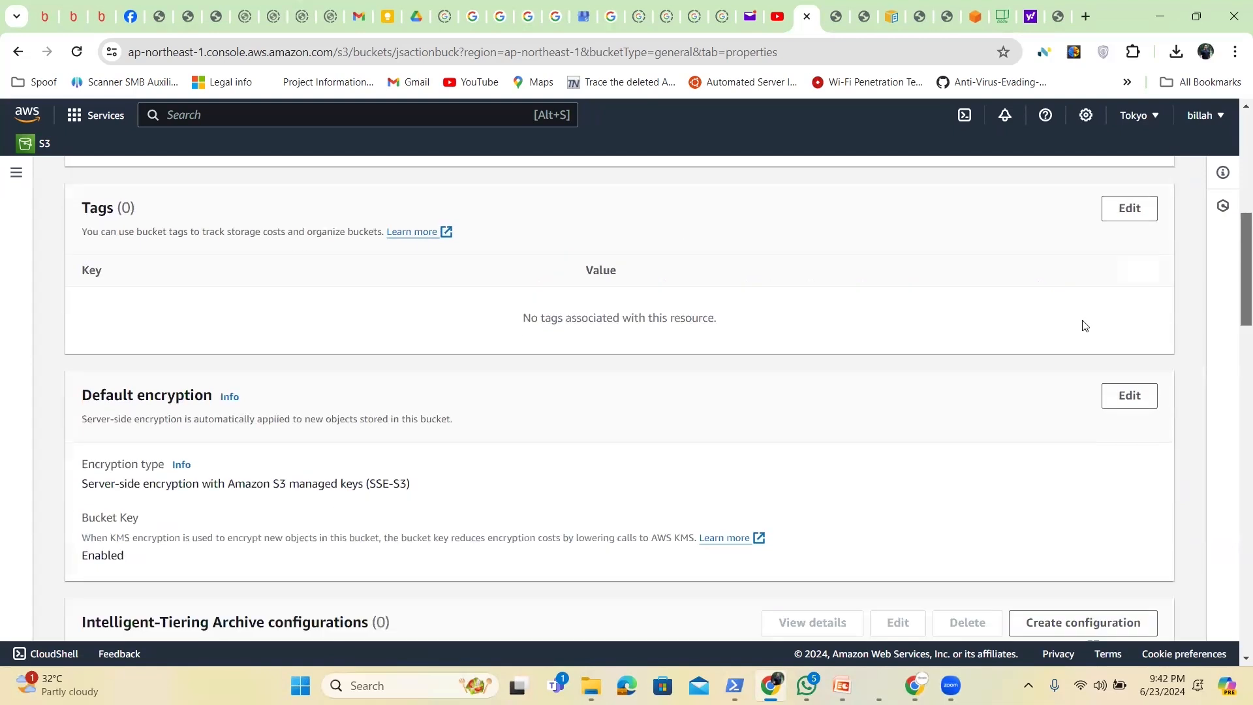
scroll(1085, 325, down, 1)
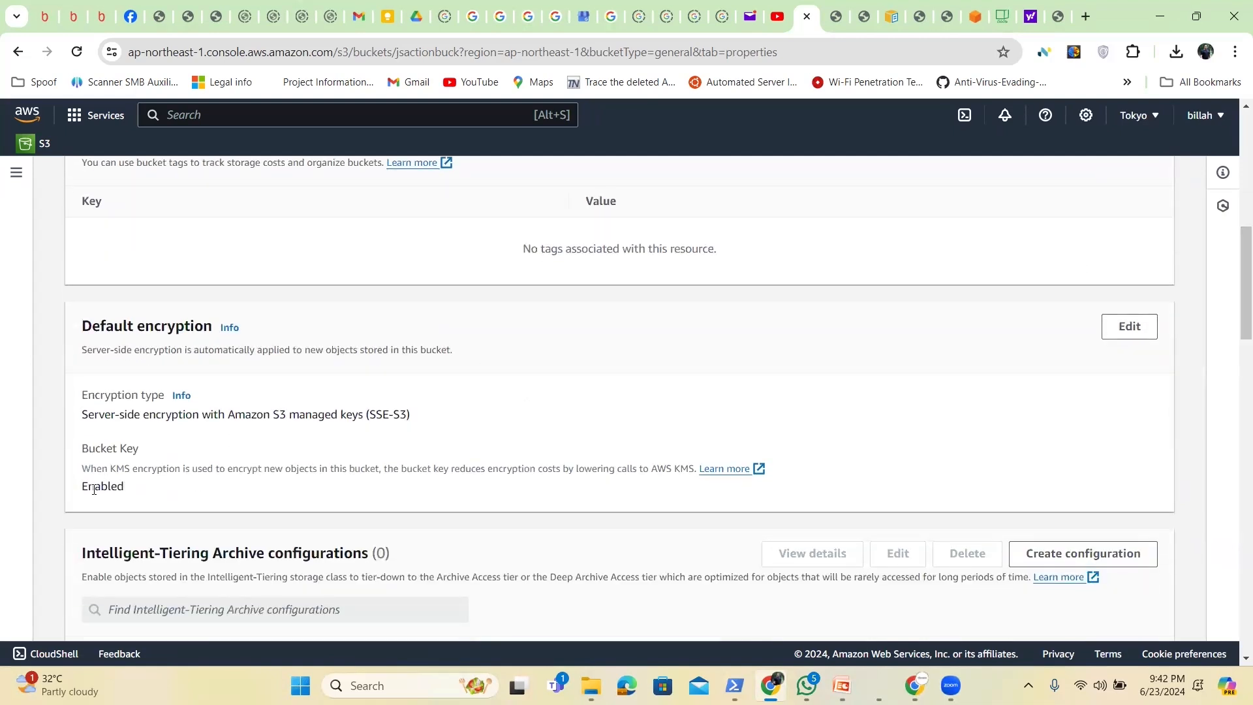
drag(1240, 322, 1235, 279)
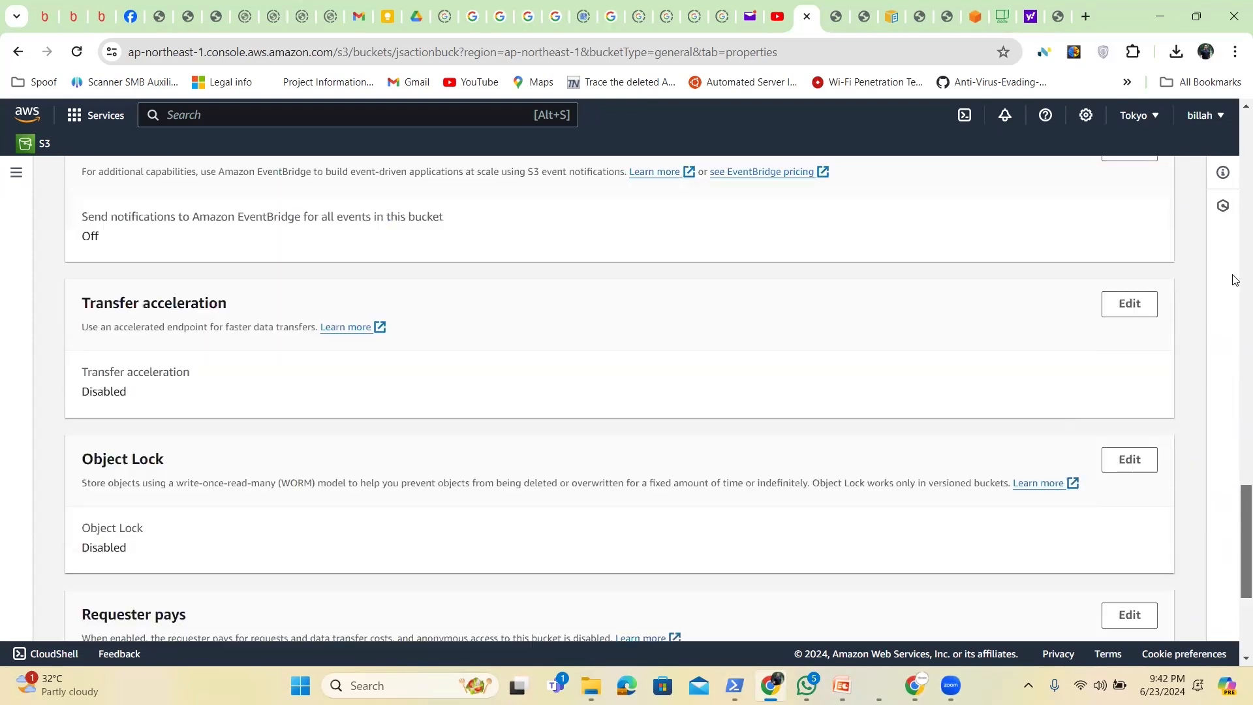
scroll(1223, 202, up, 20)
scroll(273, 281, up, 3)
click(272, 281)
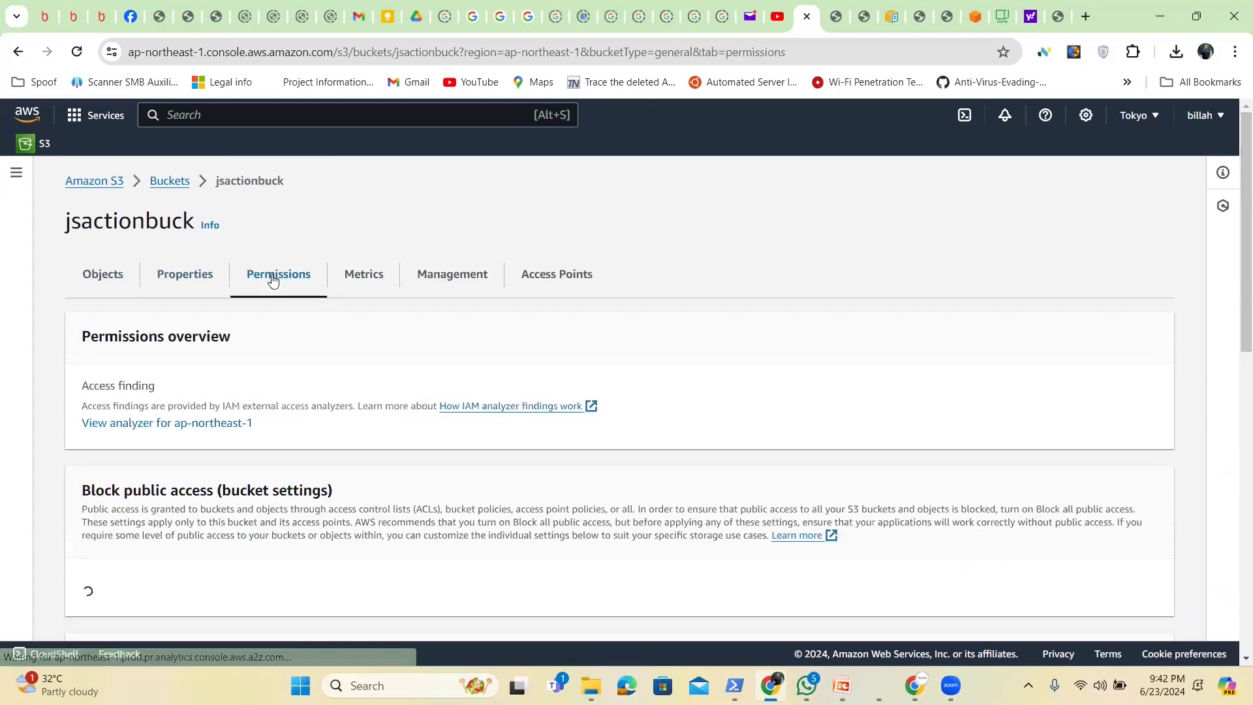
drag(1235, 225, 1236, 265)
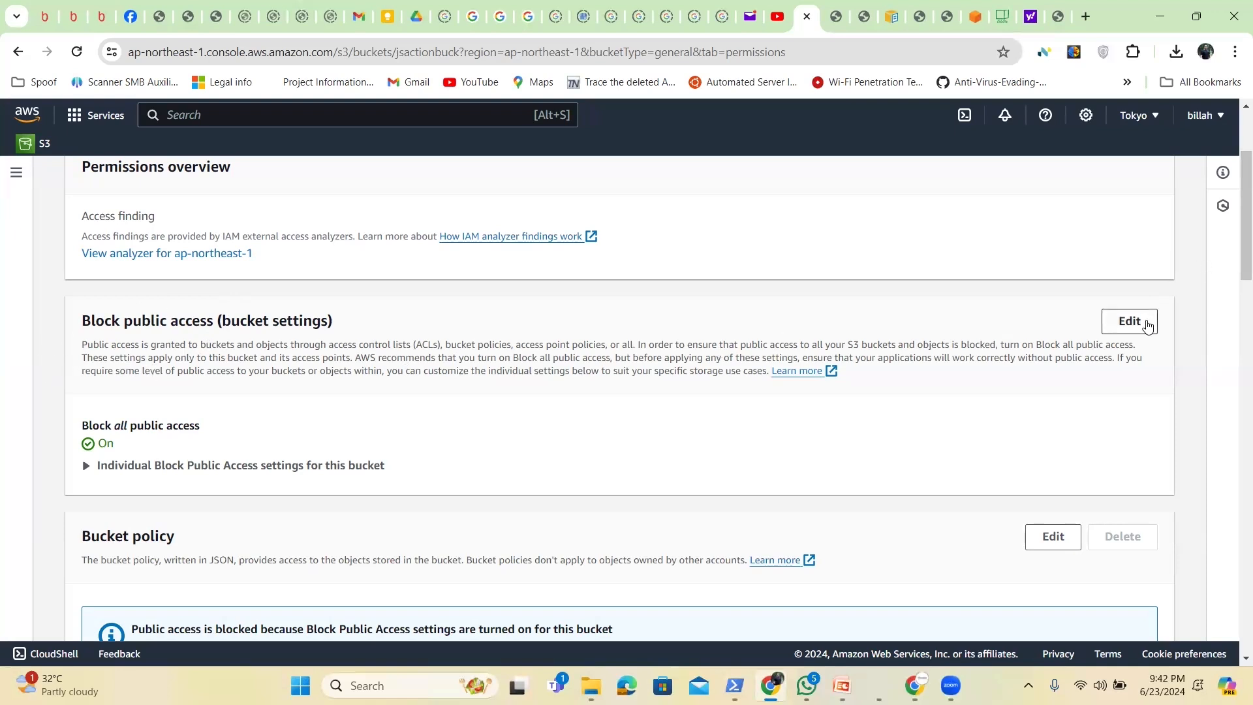
click(1139, 327)
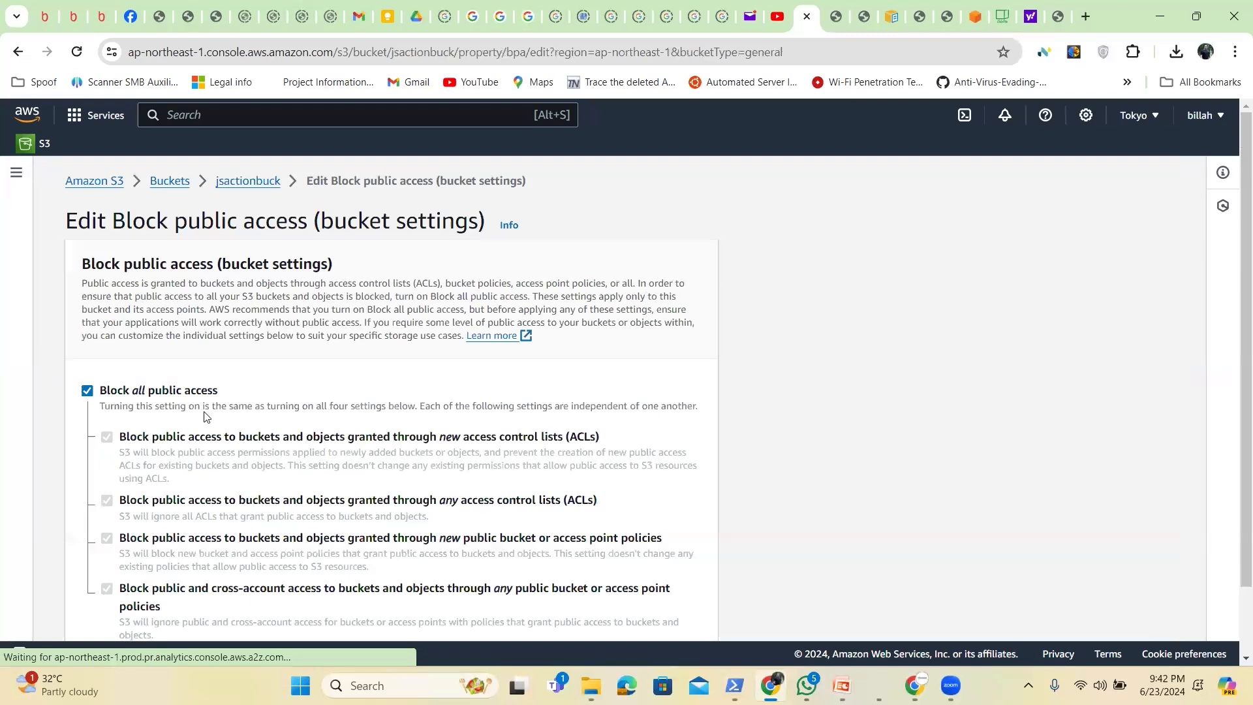
click(88, 394)
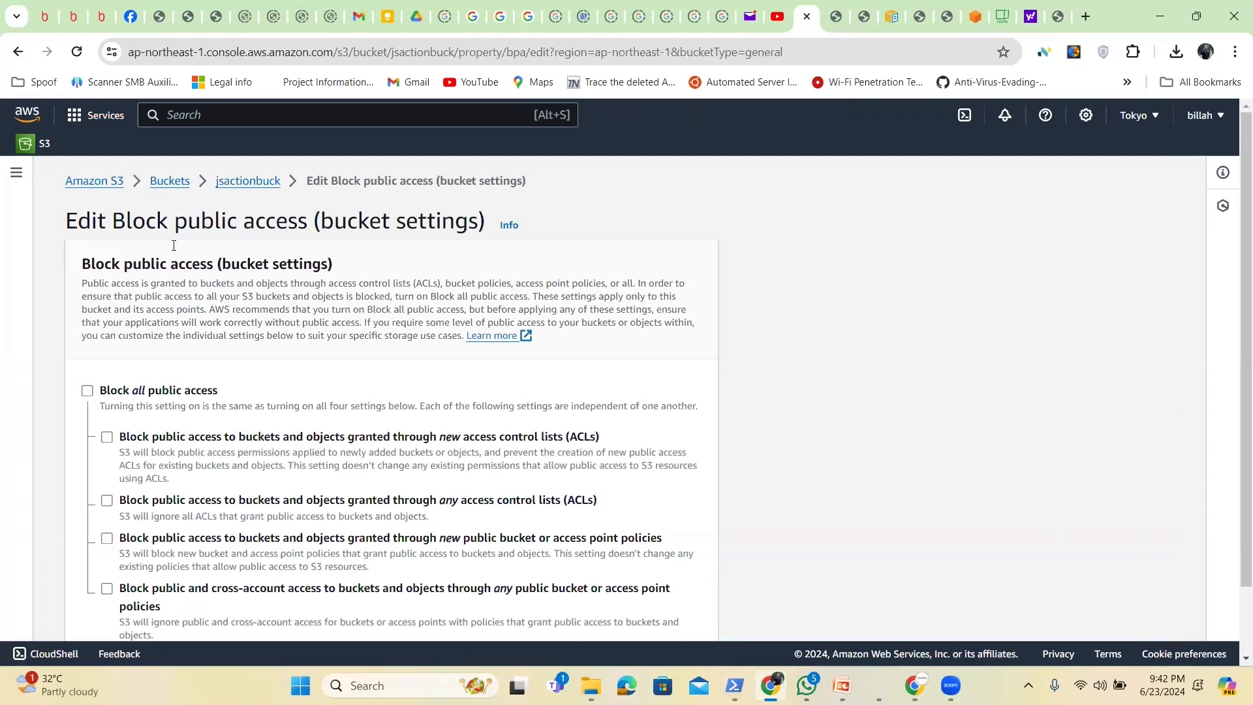
click(171, 188)
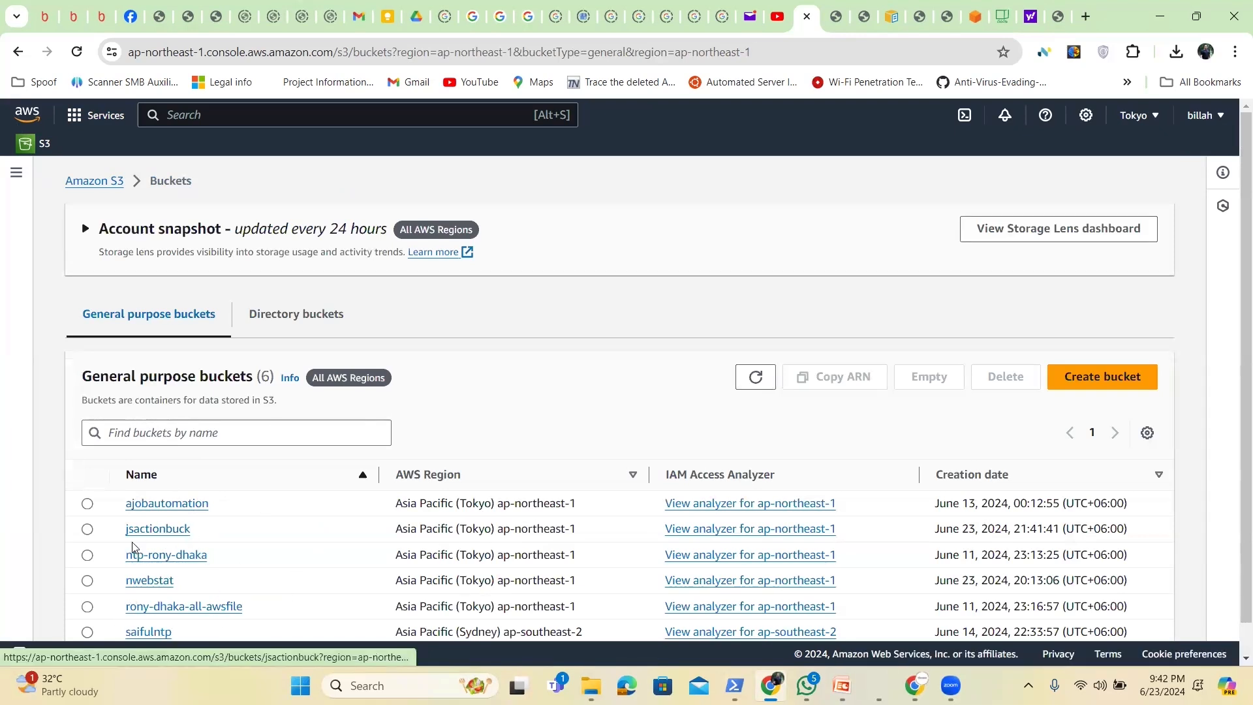
- Upload the file ntp.jpg from the AWS_batch01 folder to the jsactionbuck bucket
click(157, 532)
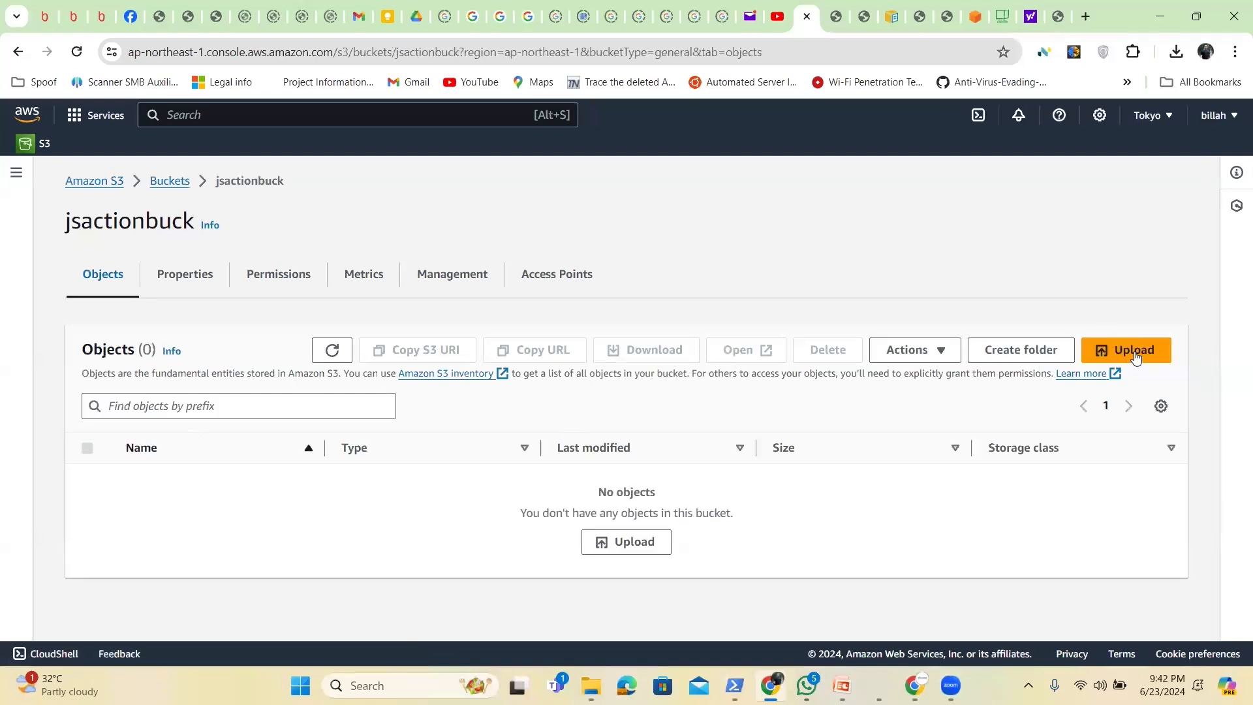
click(1135, 352)
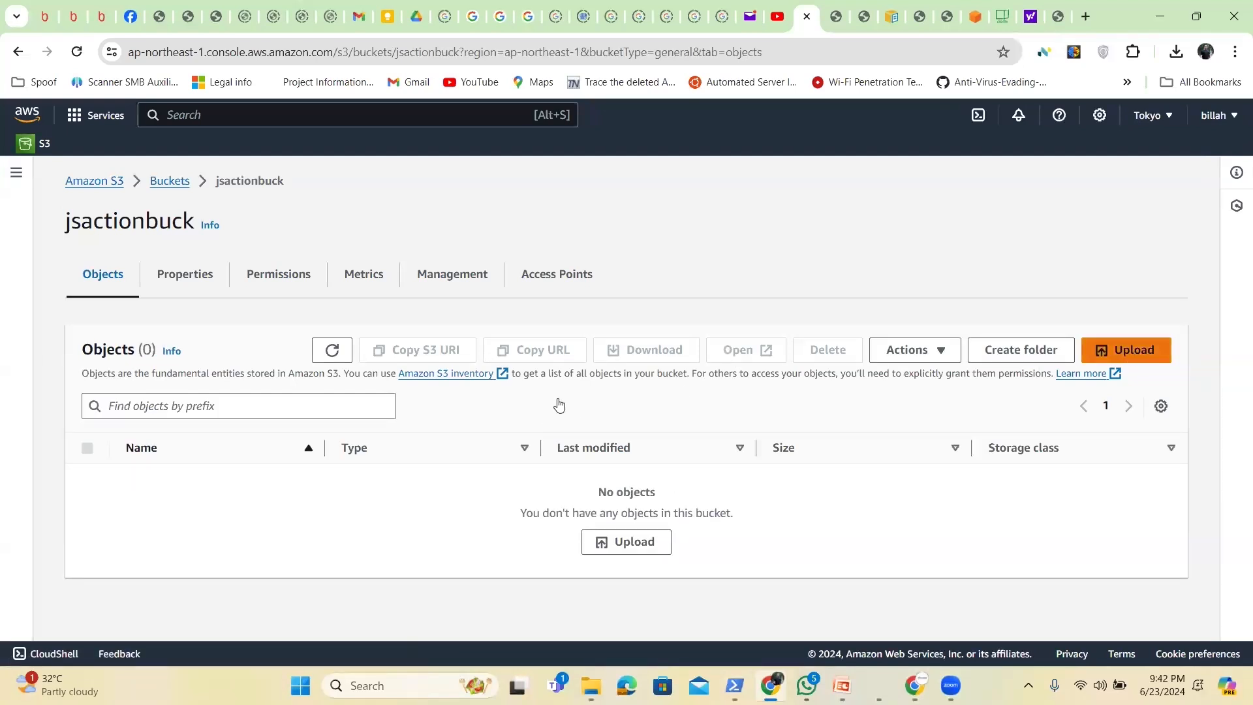
click(560, 403)
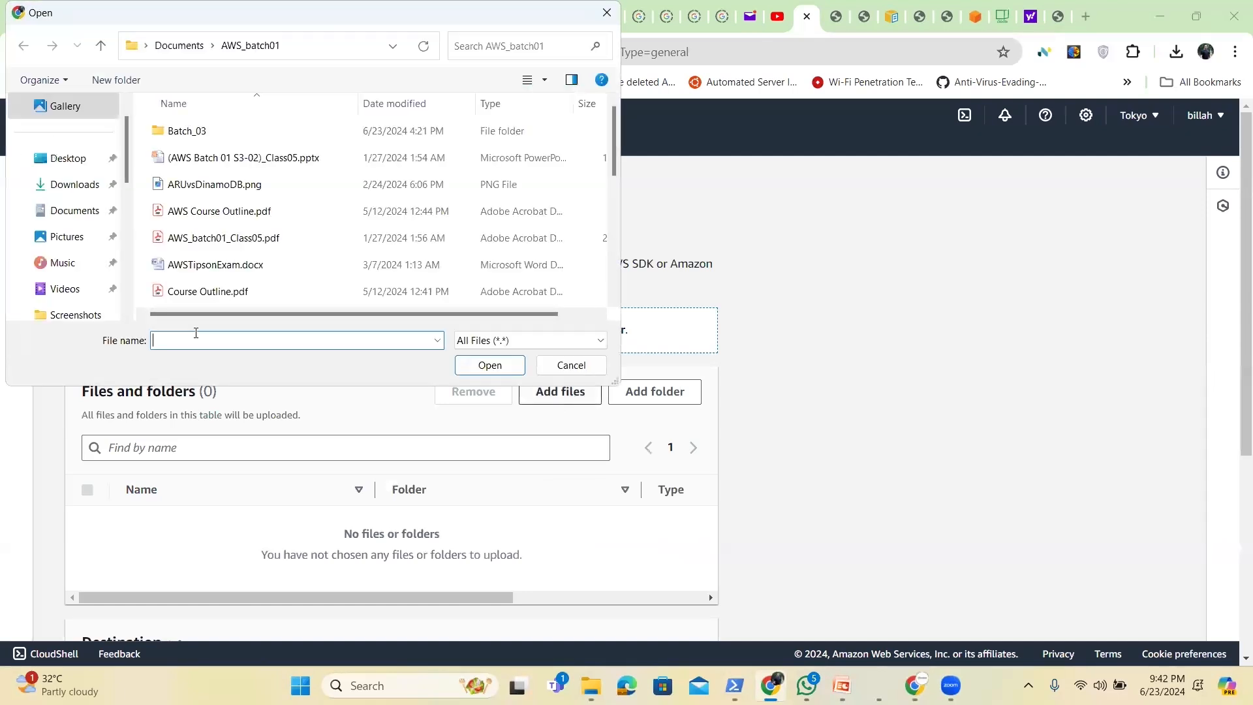
text(nt)
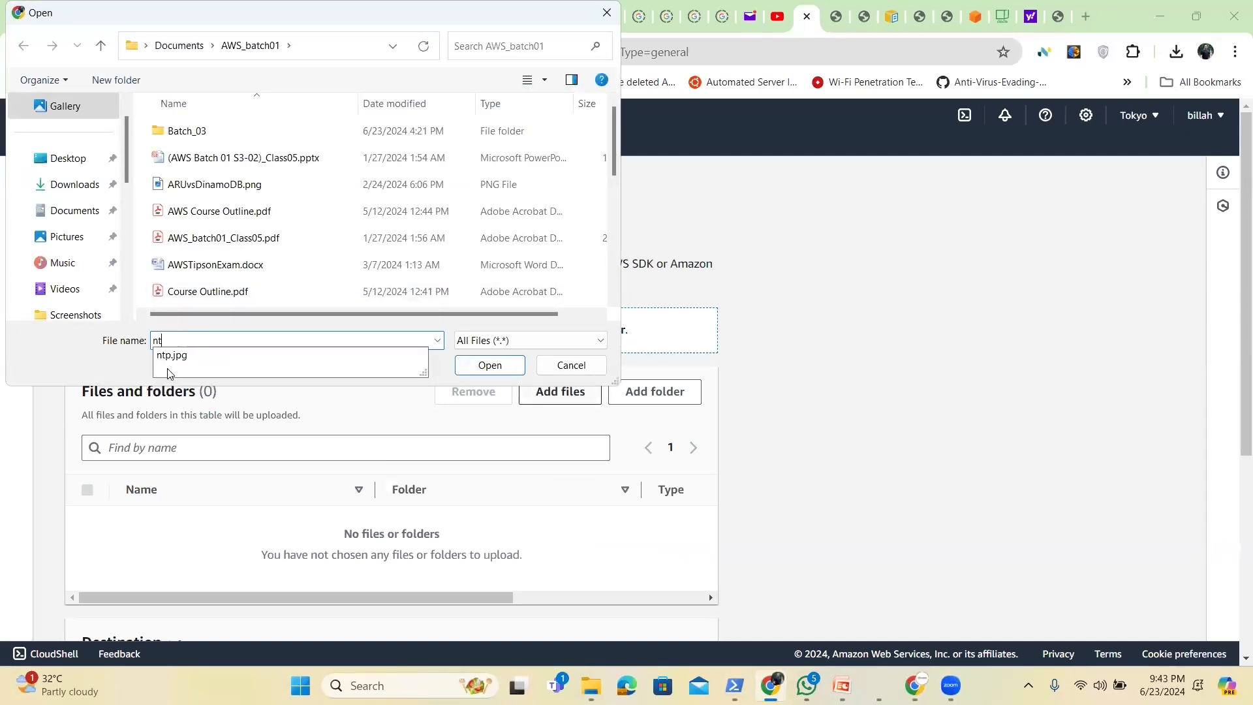
click(174, 356)
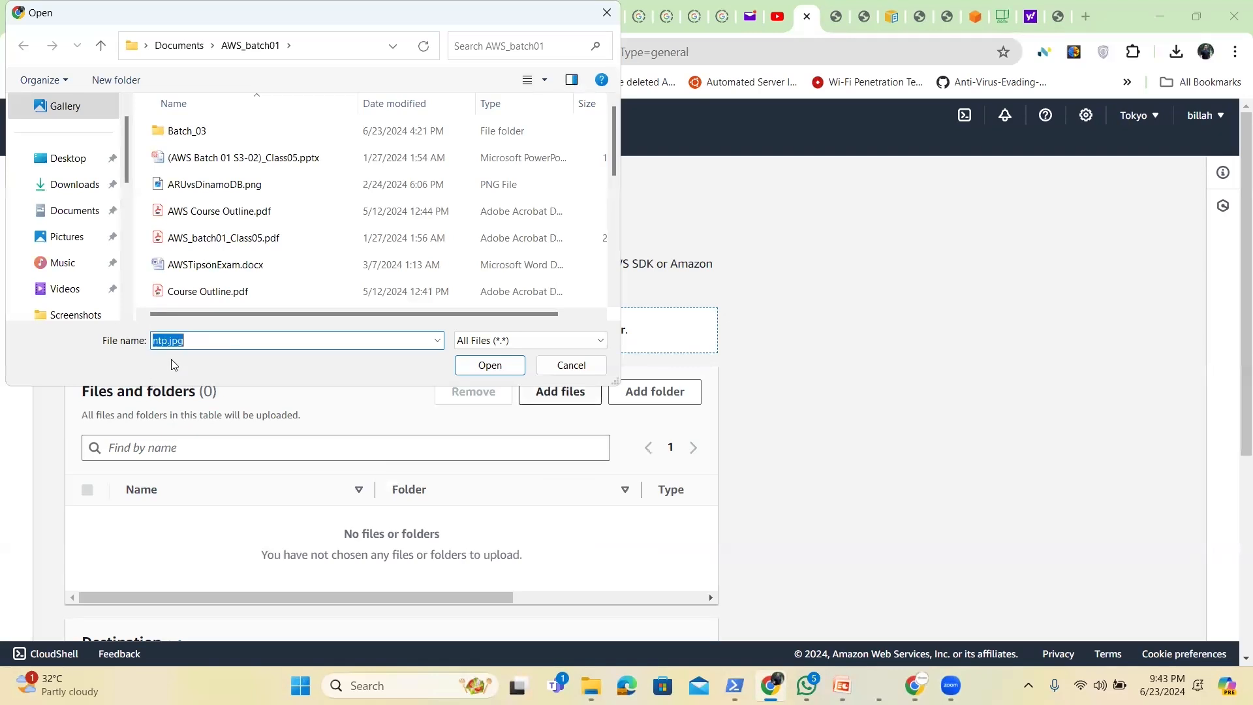
click(480, 368)
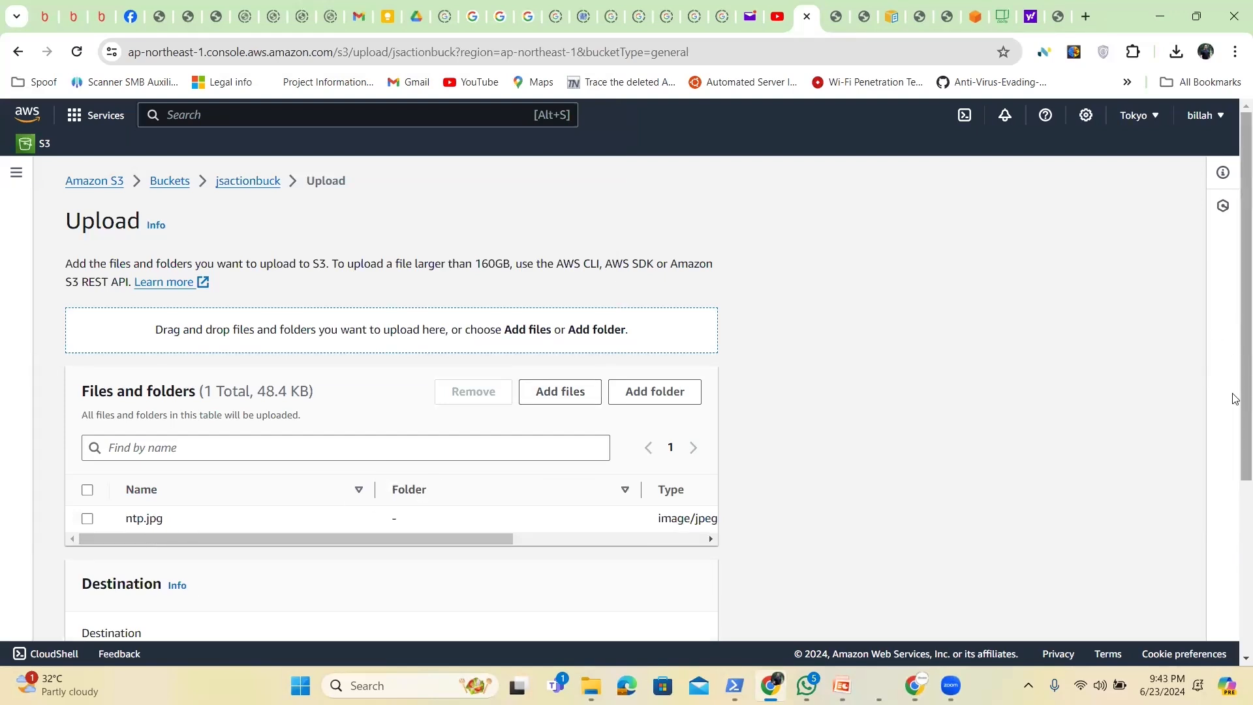
scroll(1234, 398, down, 4)
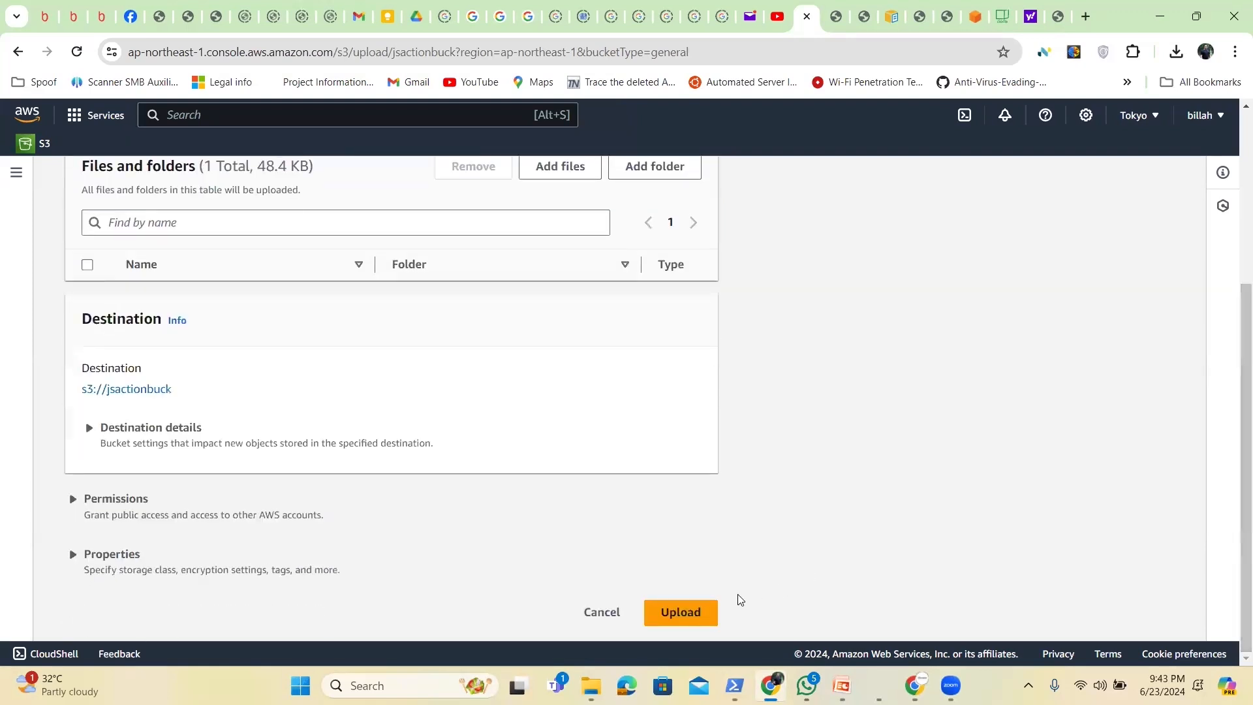
click(703, 610)
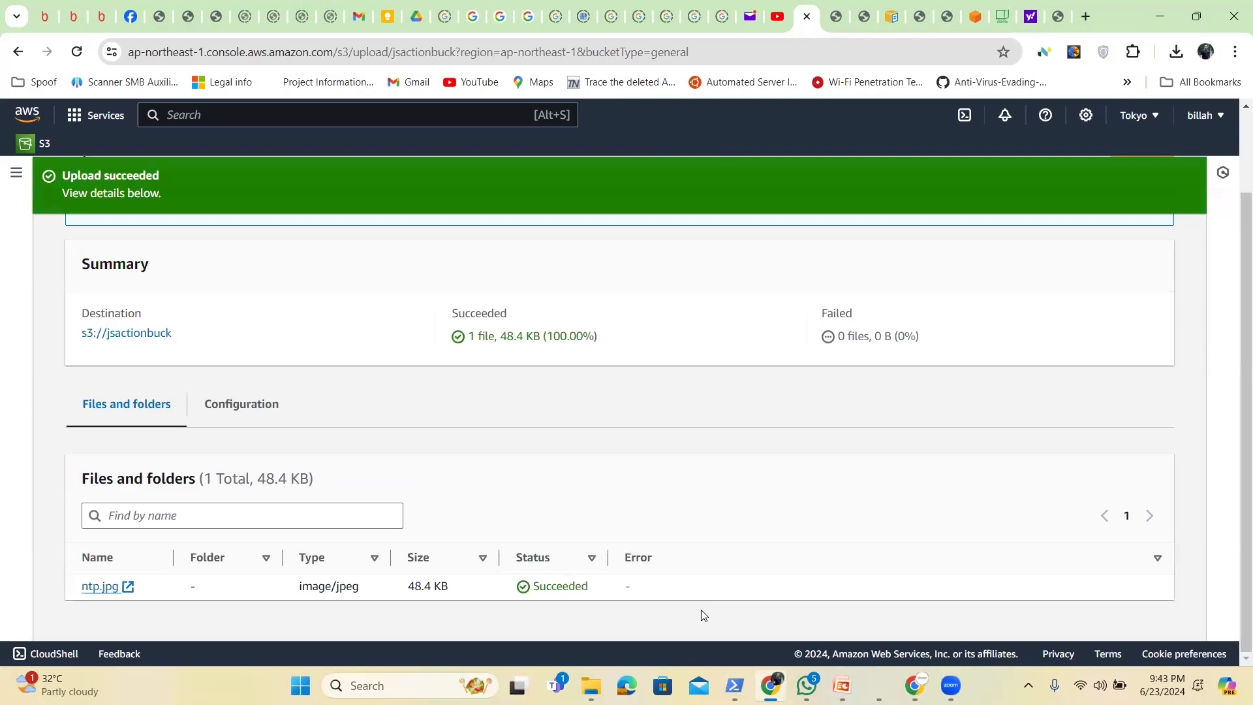
- Open the uploaded ntp.jpg object's details, copy its object URL and load it in a separate browser tab
click(100, 586)
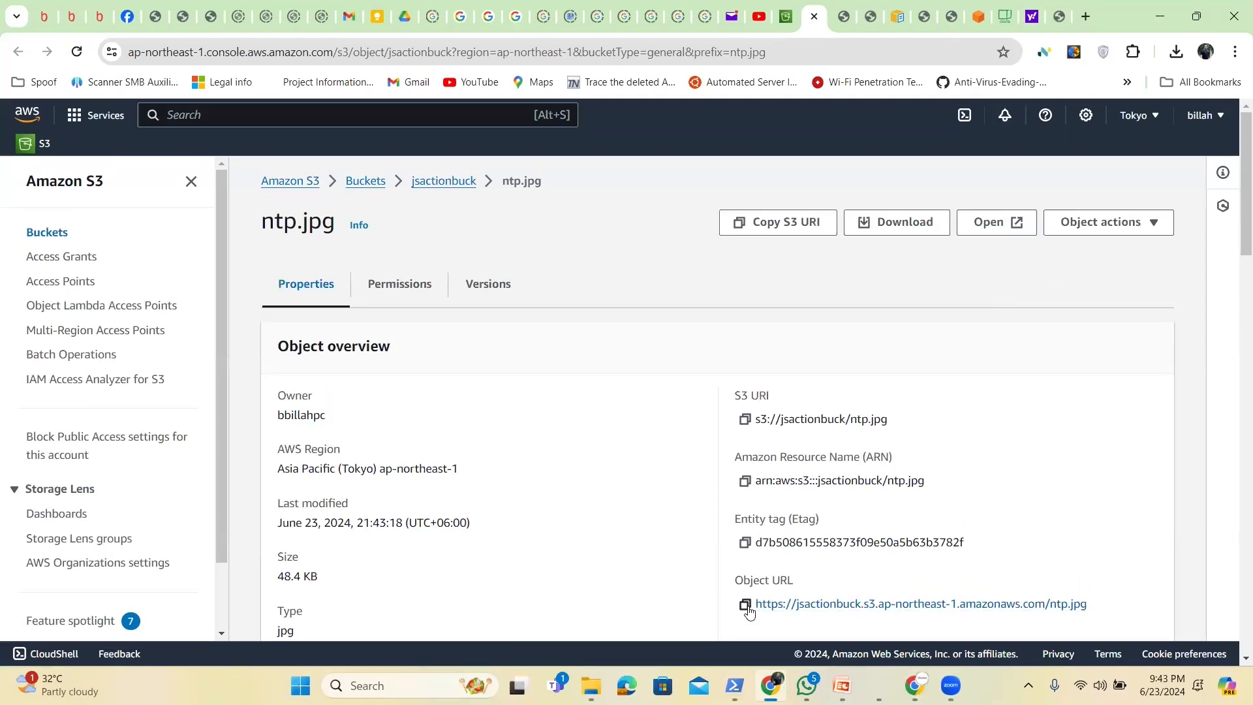
click(745, 606)
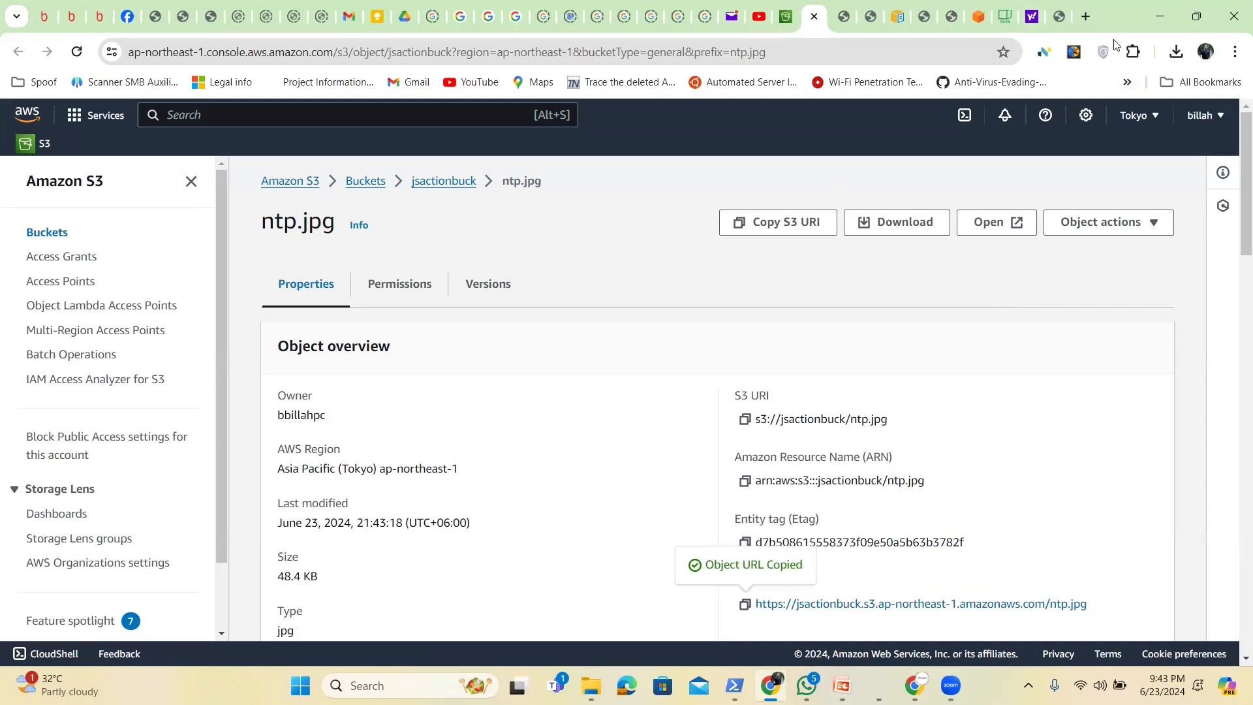
key(ctrl+shift+n)
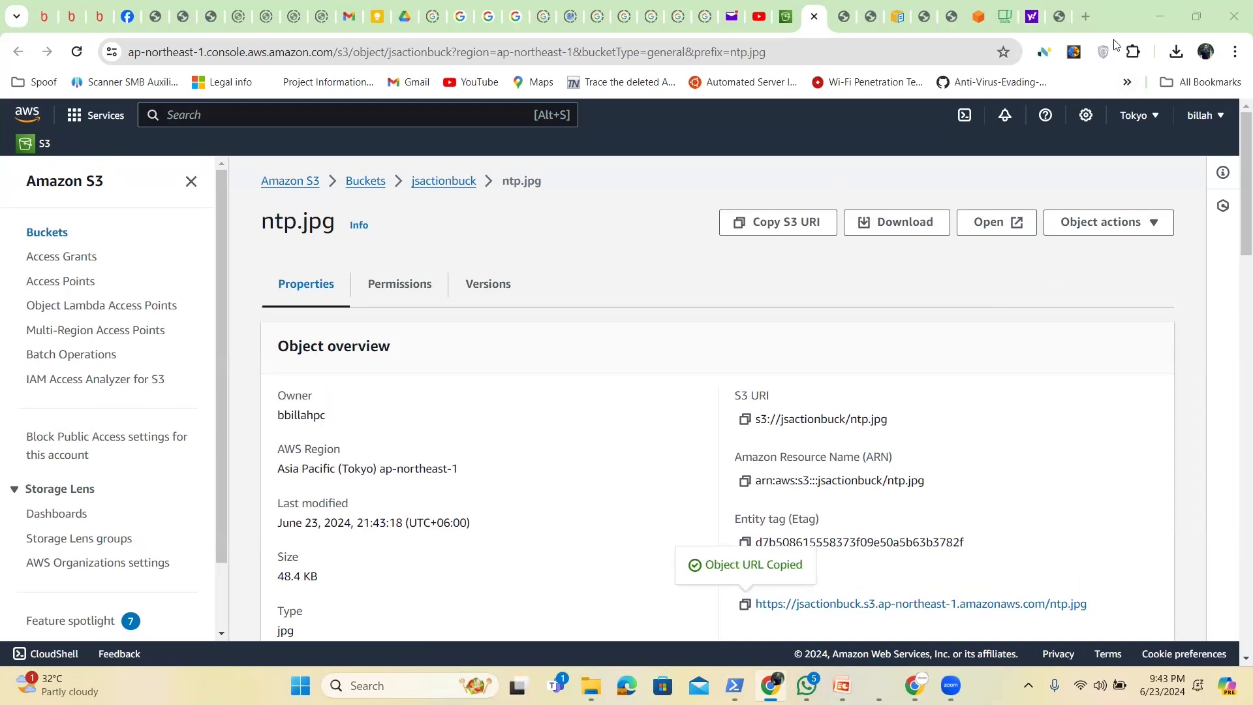
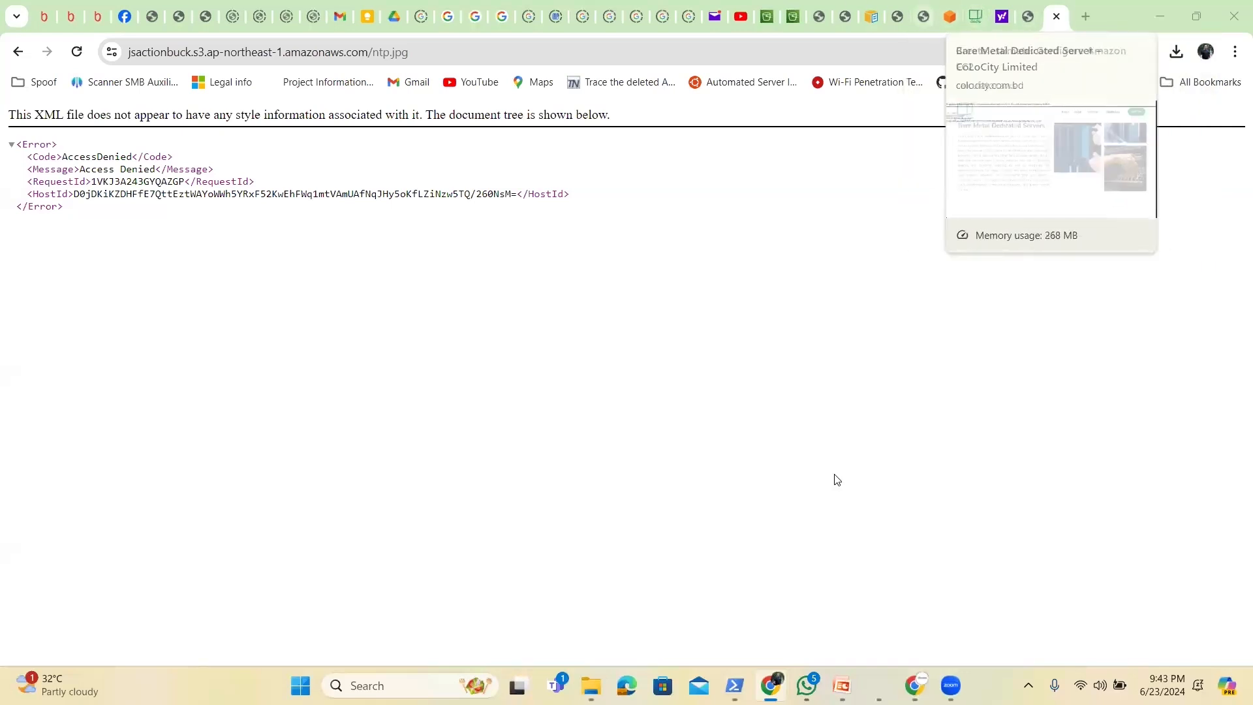
- Return to the jsactionbuck bucket and open its permissions at the Block public access settings
click(793, 17)
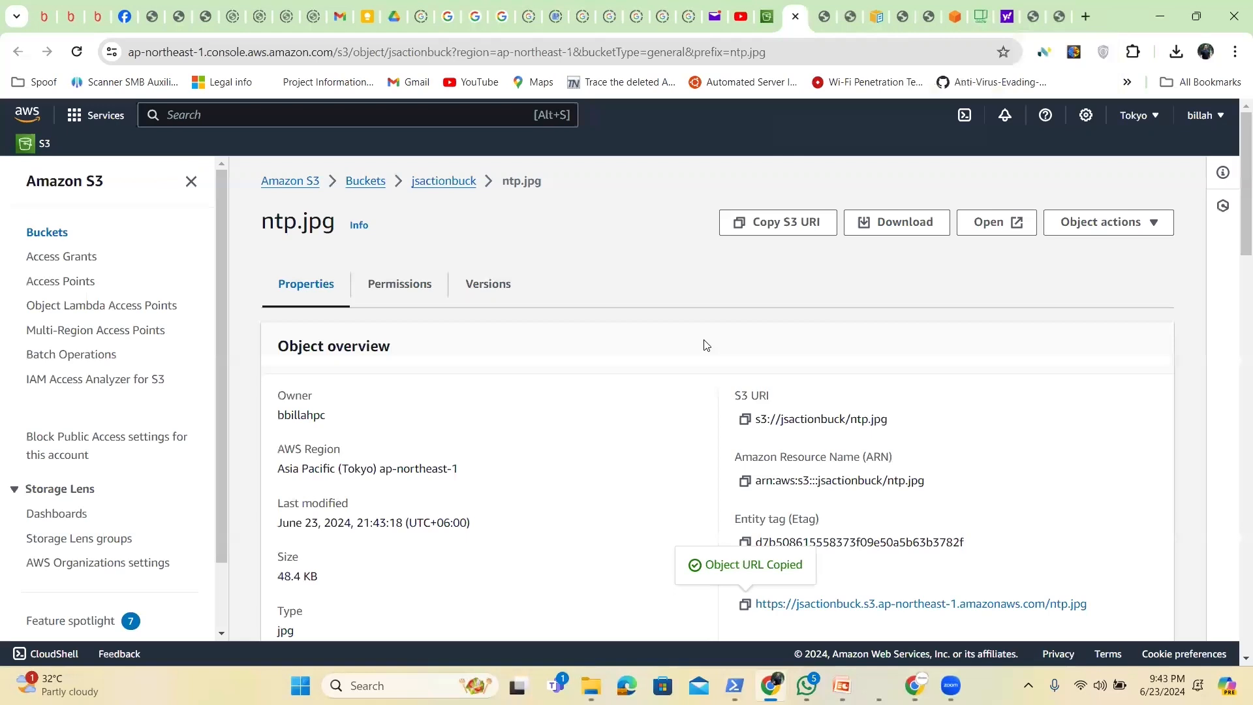
click(444, 180)
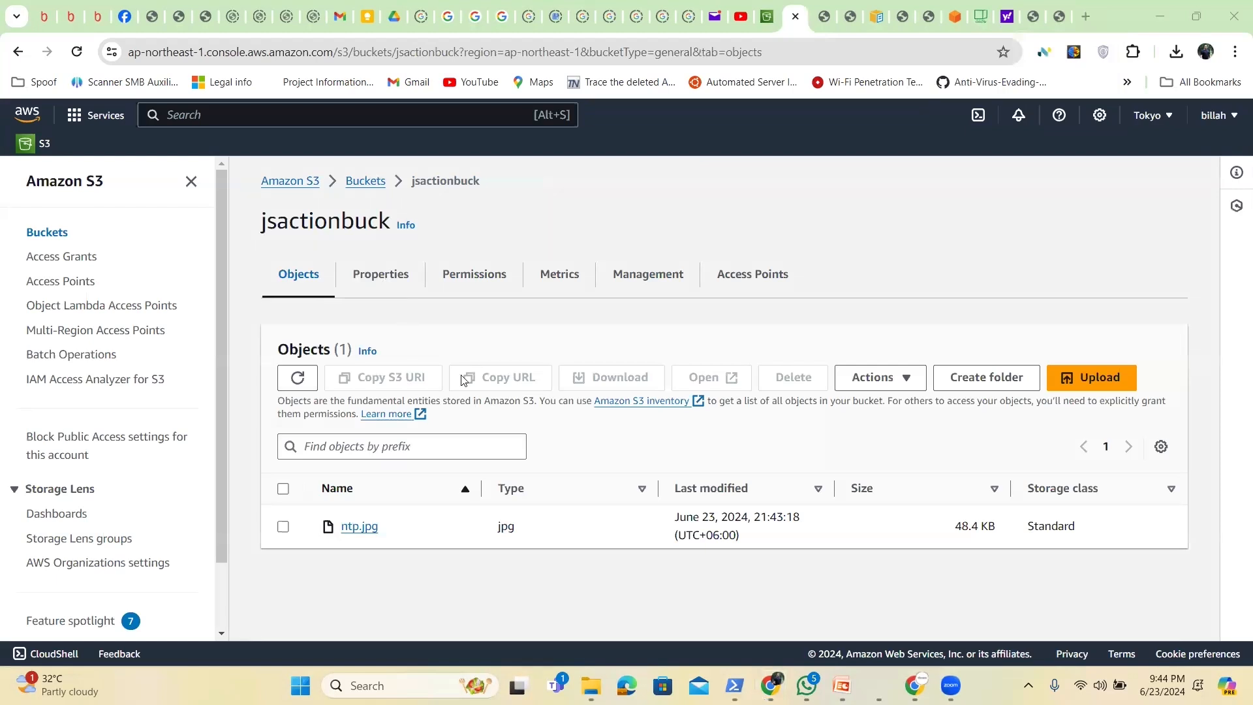
click(367, 182)
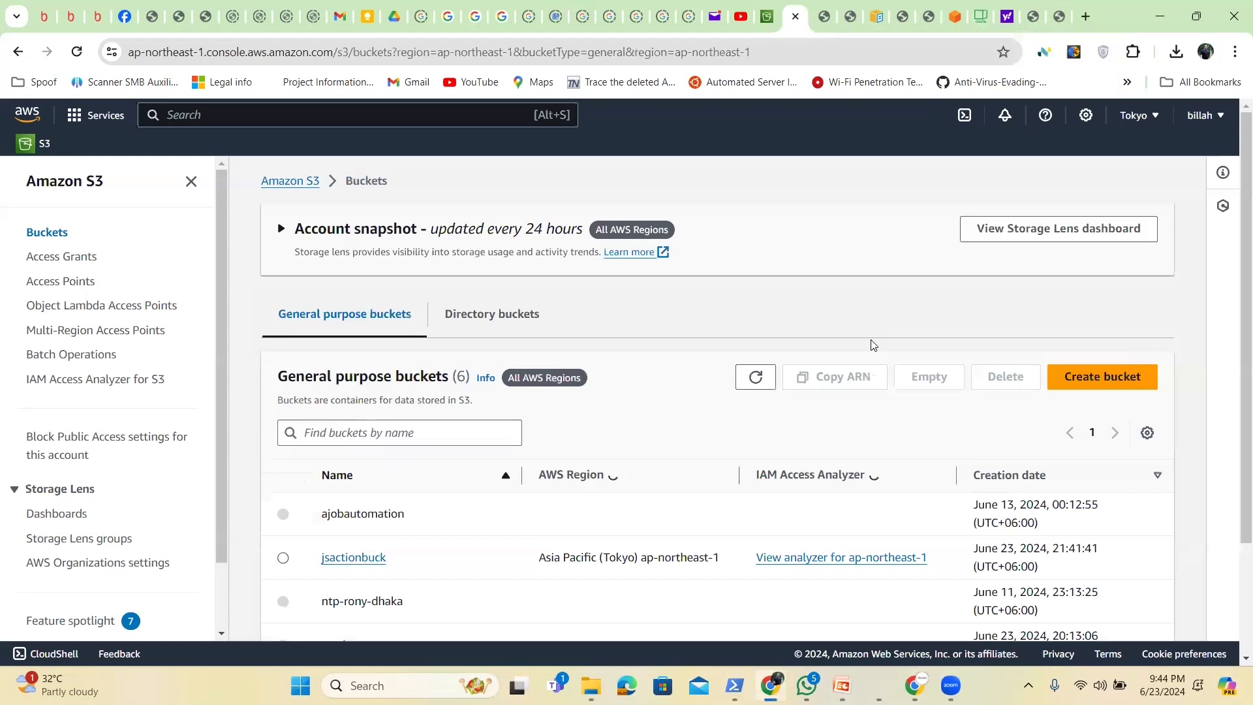
click(353, 565)
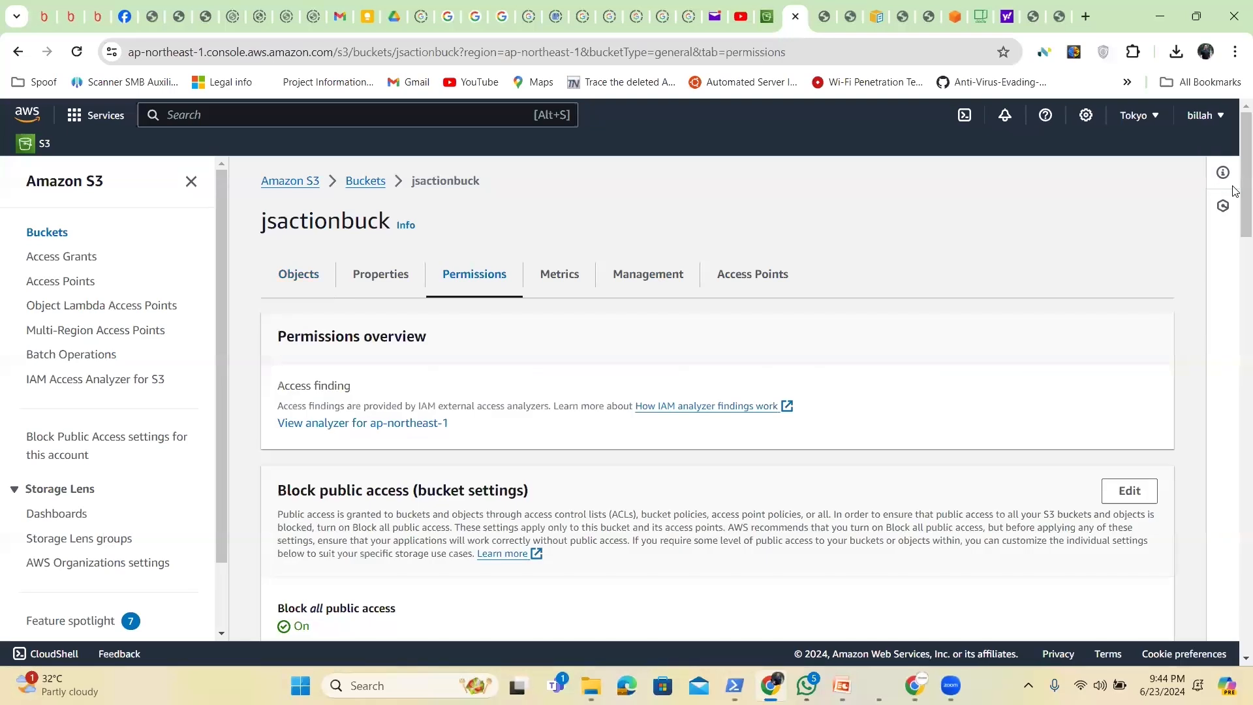
scroll(1236, 190, down, 4)
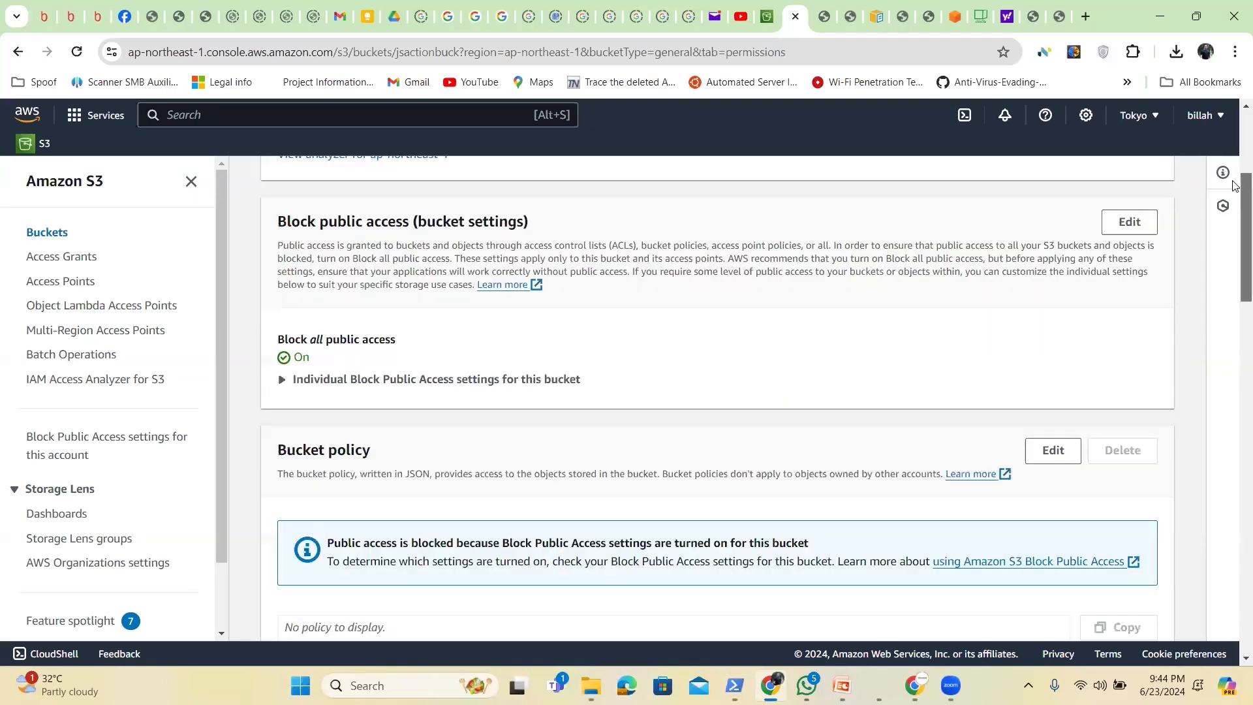
scroll(1126, 353, up, 2)
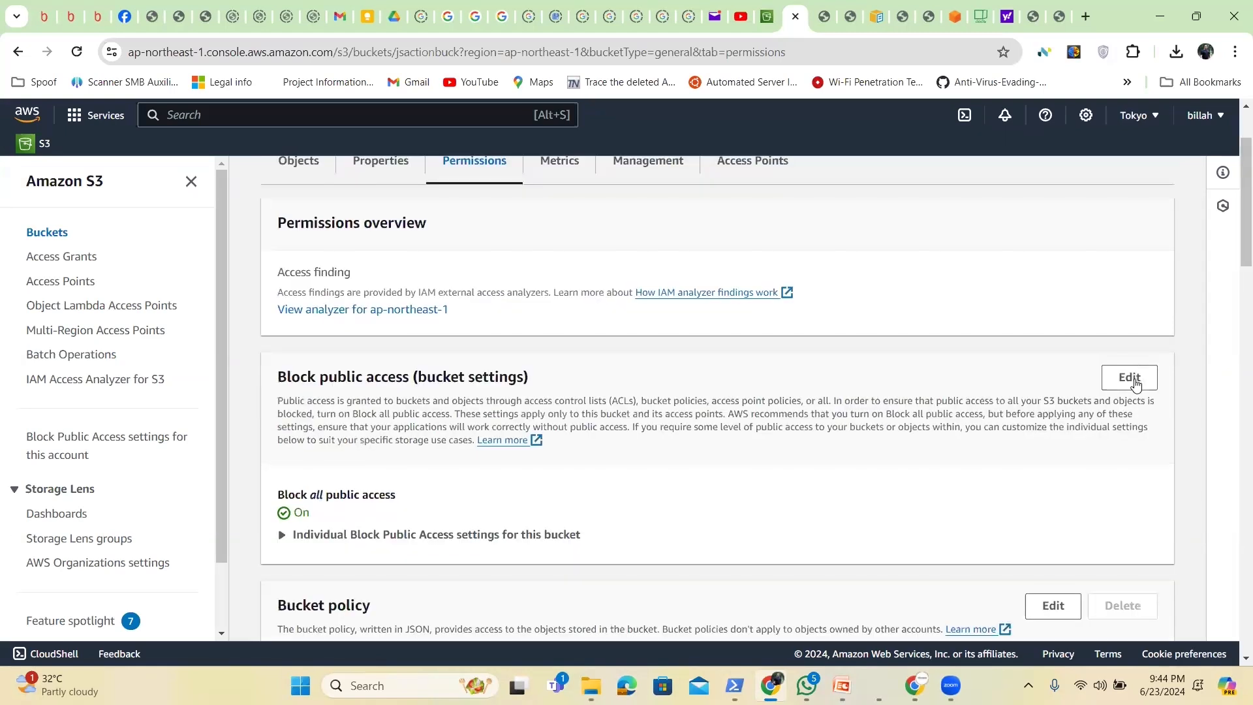
- Edit the bucket's Block public access settings and clear the Block all public access option
click(1131, 379)
click(282, 391)
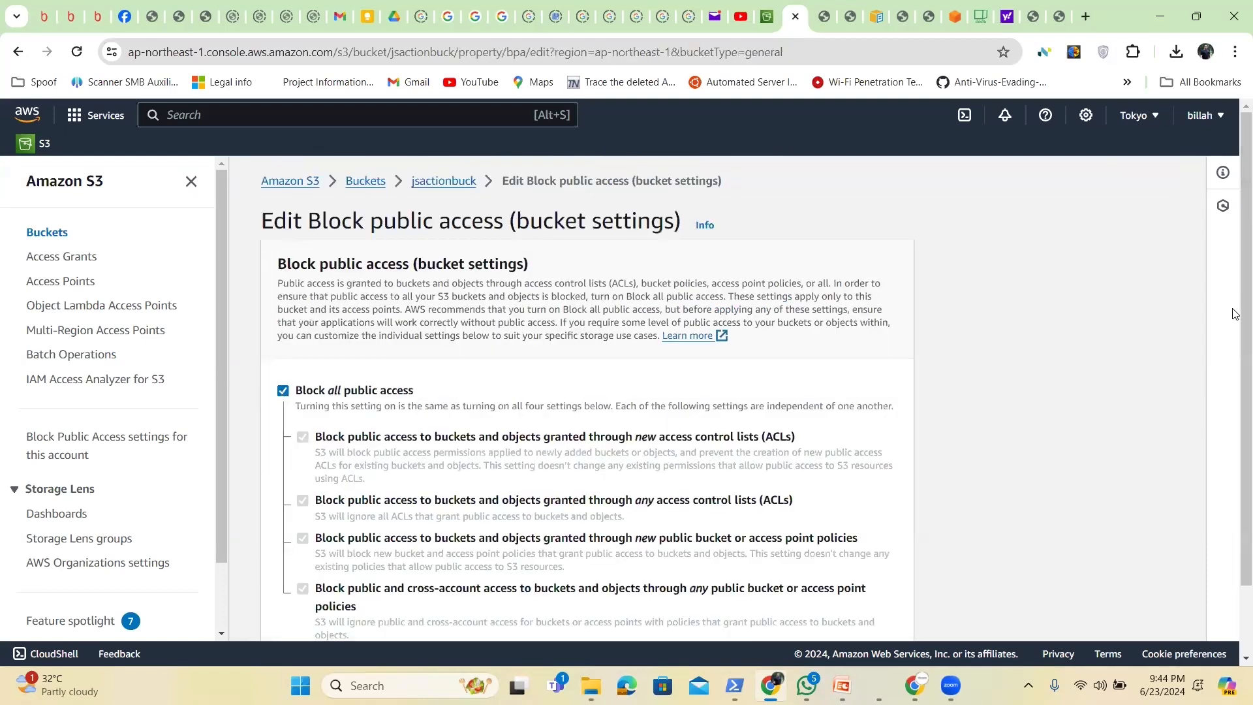
drag(1243, 309, 1237, 440)
scroll(855, 537, down, 1)
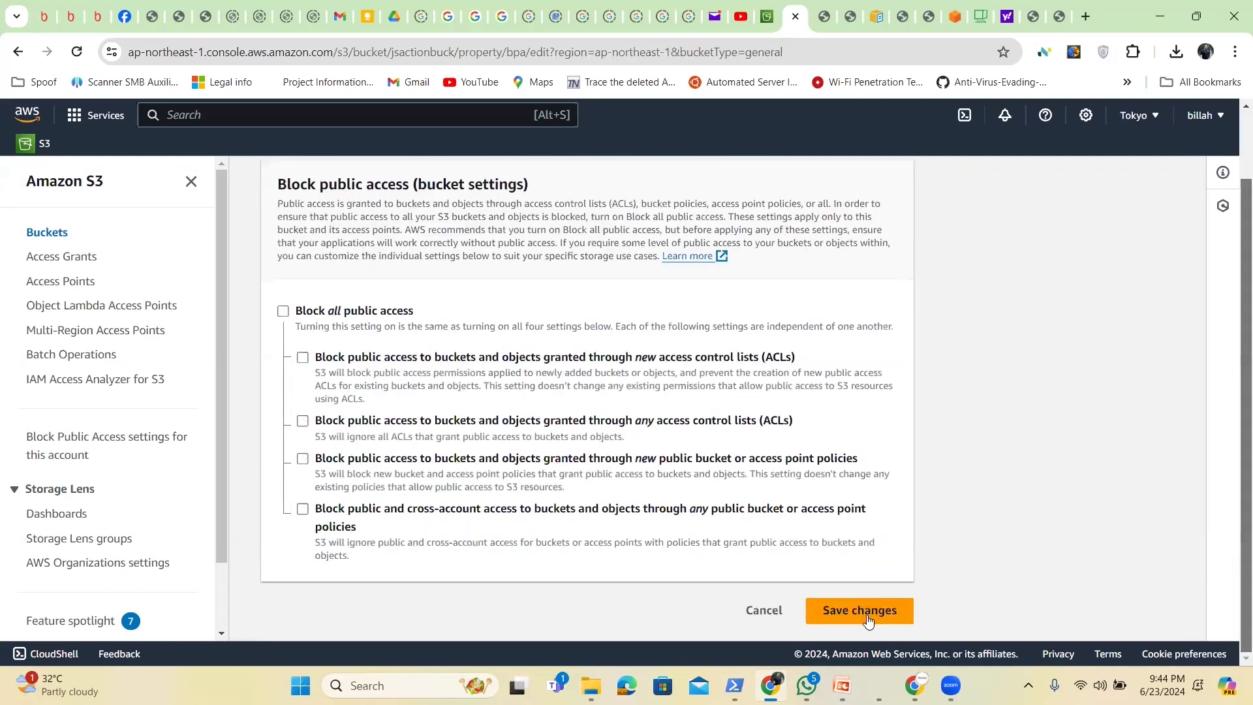
- Save the public access changes, entering "confirm" to approve them, and dismiss the notification
click(869, 620)
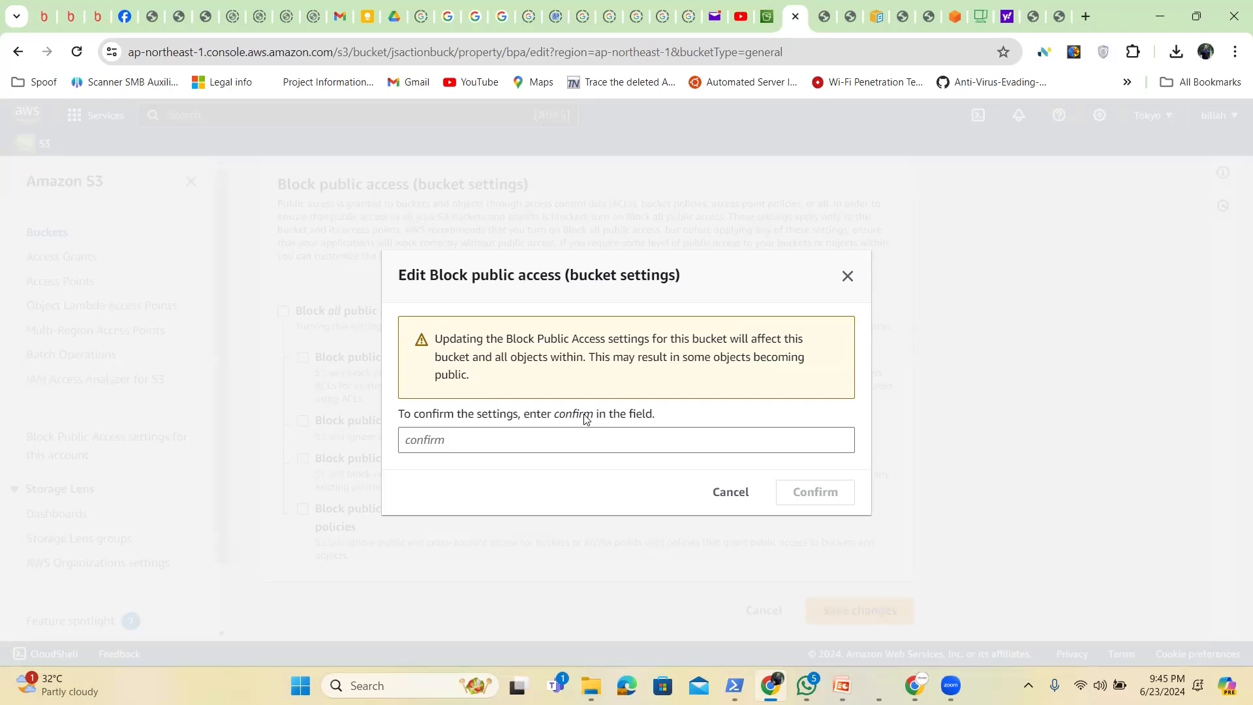
double_click(580, 416)
key(ctrl+c)
click(545, 439)
key(ctrl+v)
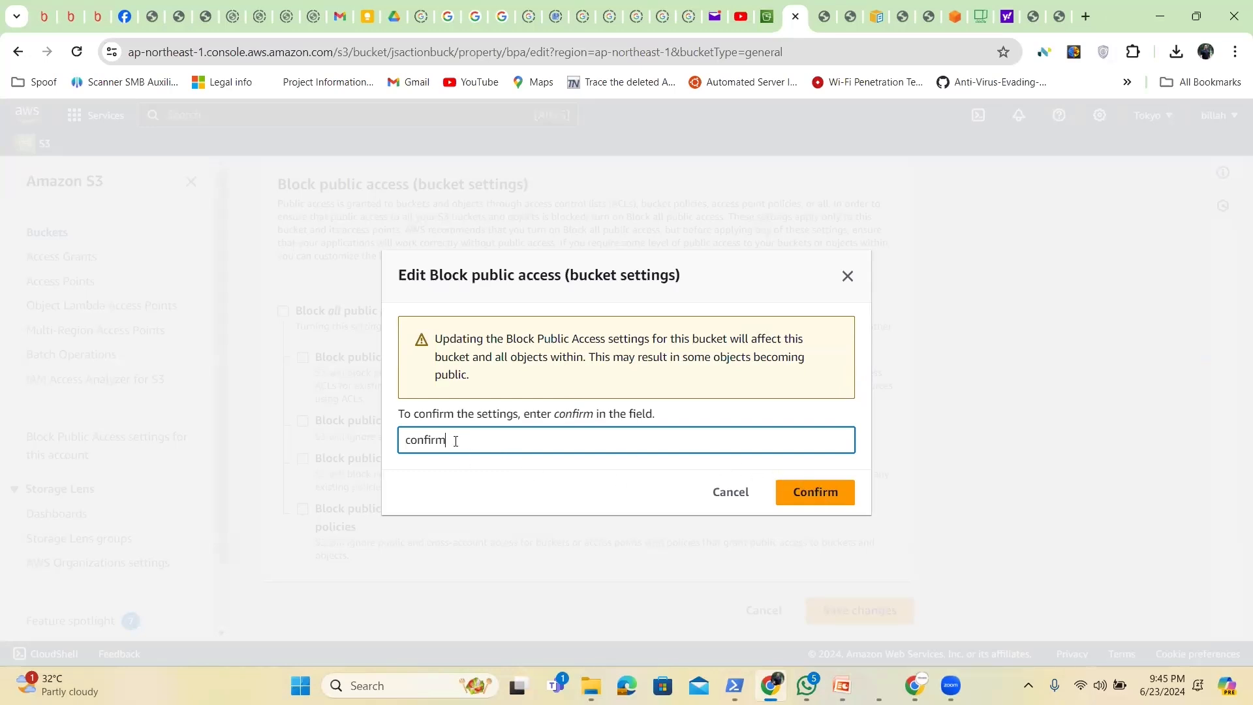
click(825, 494)
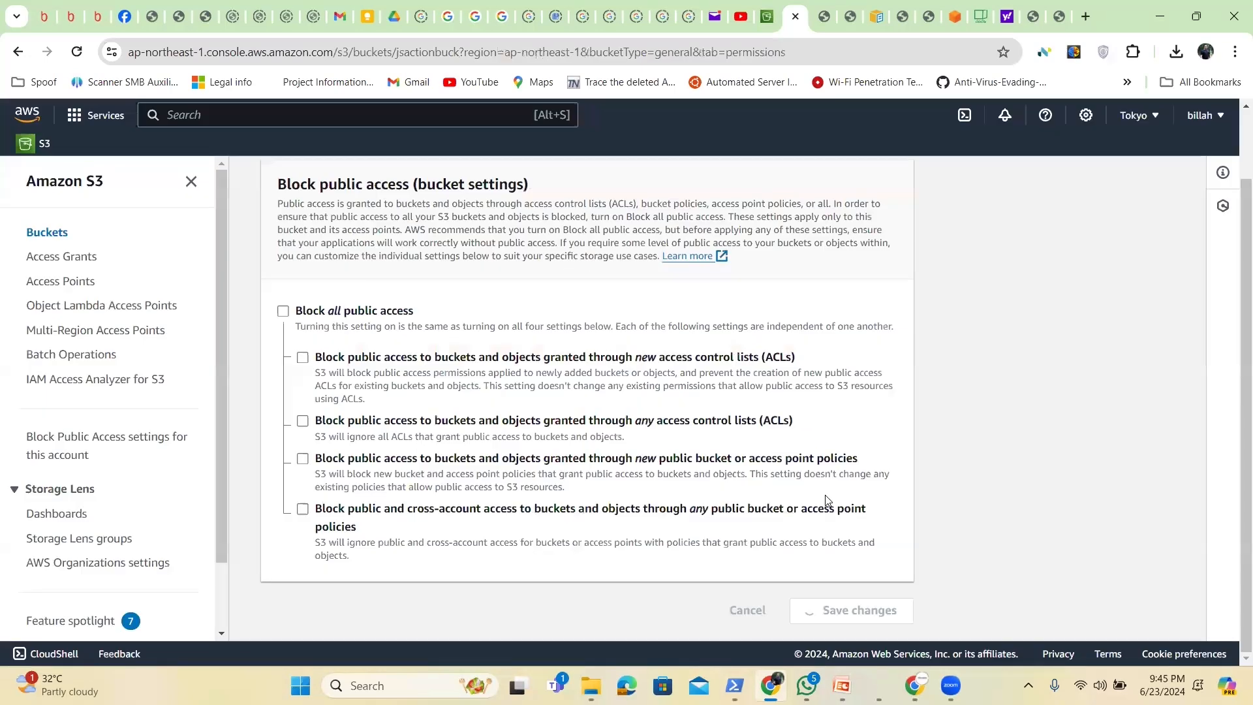
scroll(1234, 144, down, 1)
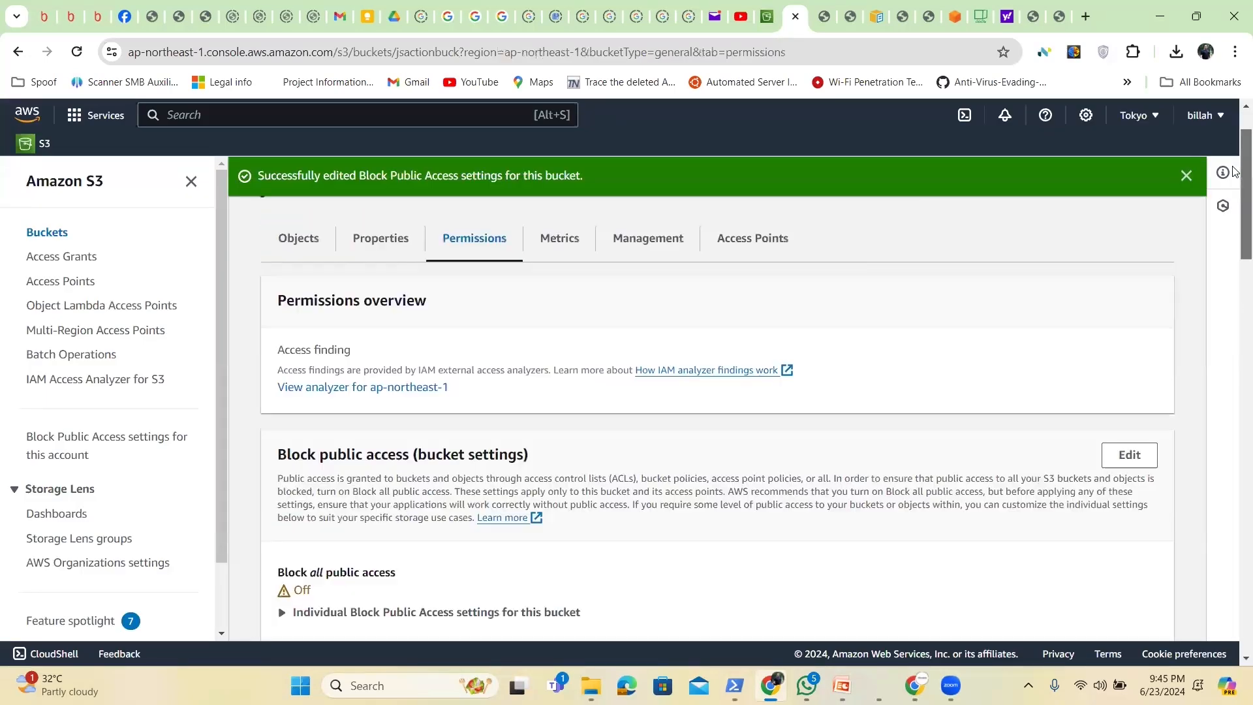
scroll(1236, 173, down, 1)
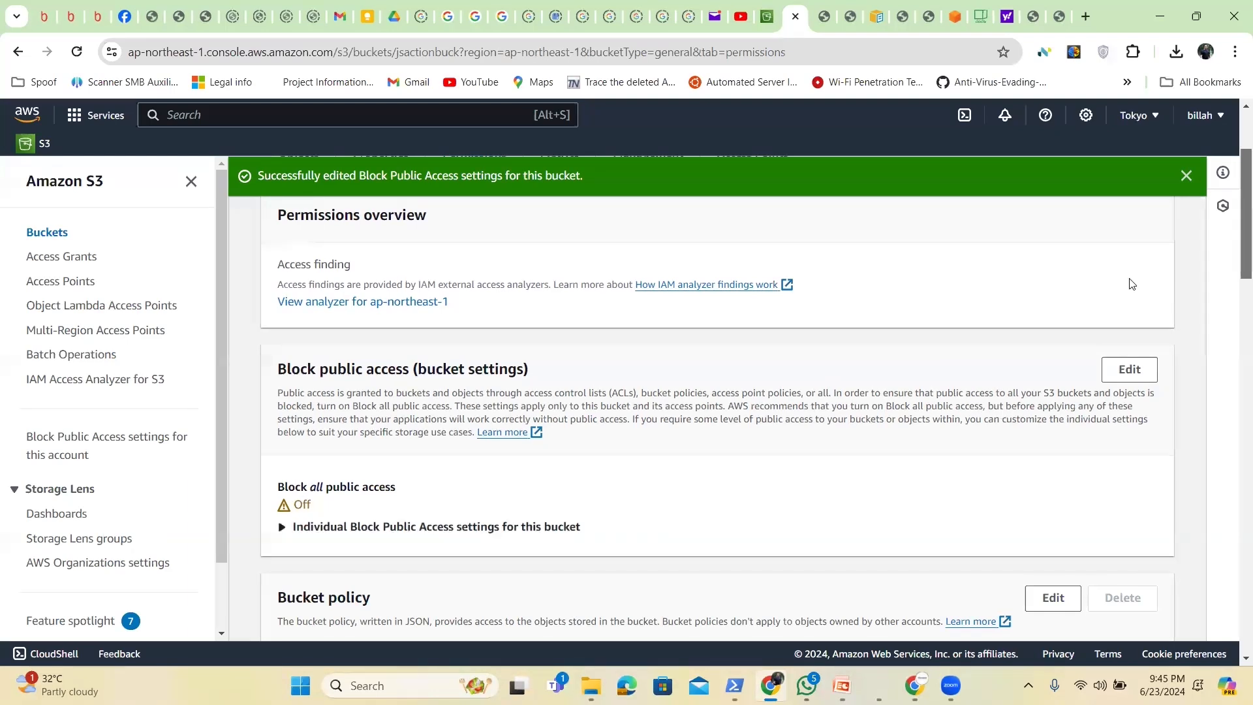
click(1186, 175)
- Copy the object URL of ntp.jpg from the bucket's objects and load it again in the existing test tab
scroll(588, 326, up, 1)
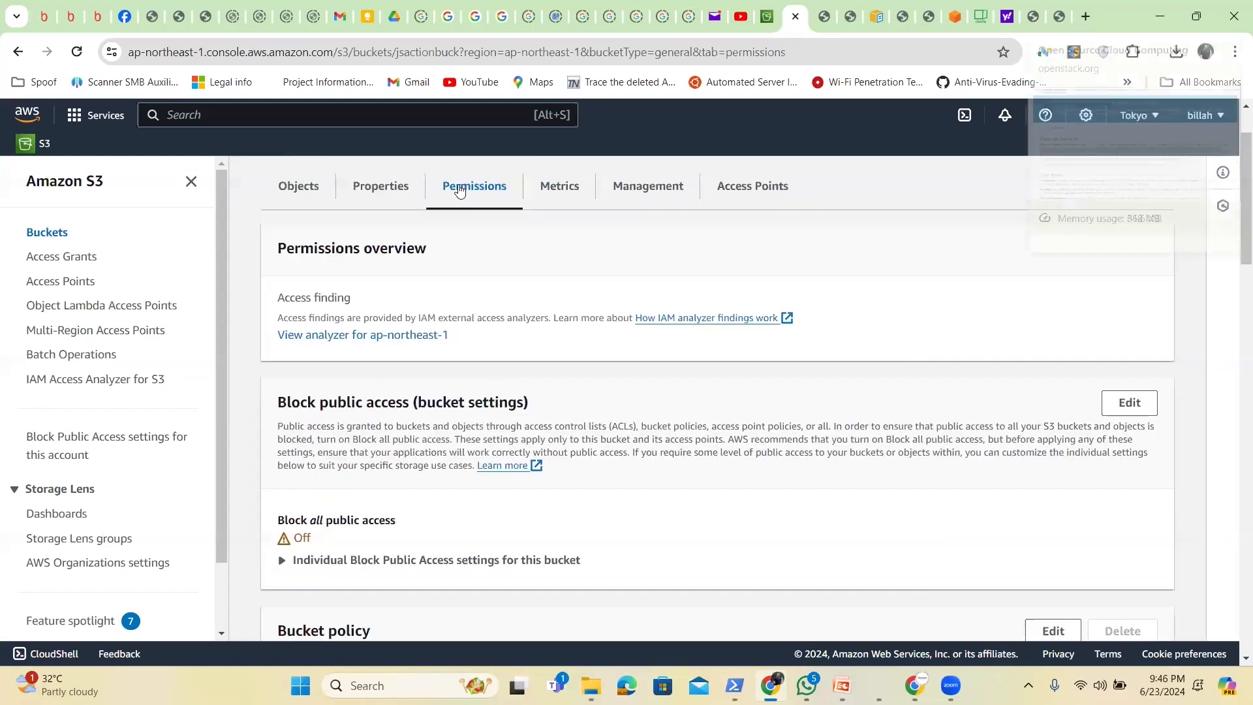
click(307, 193)
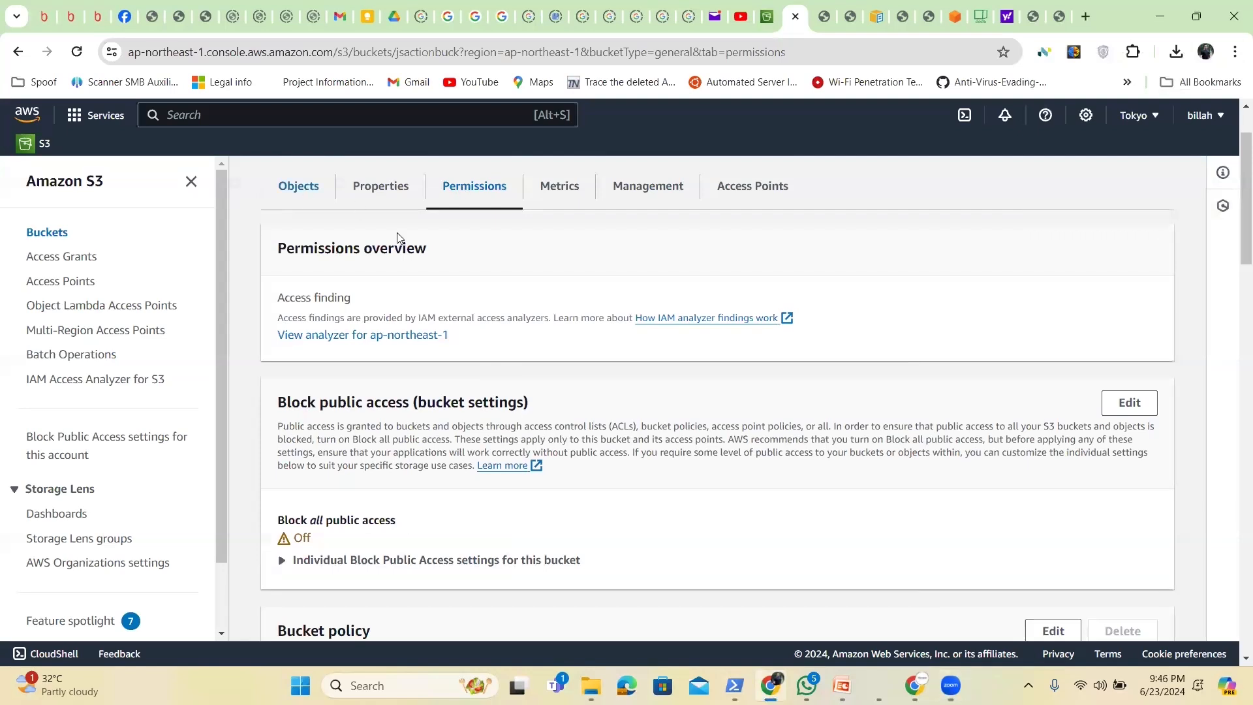
click(360, 527)
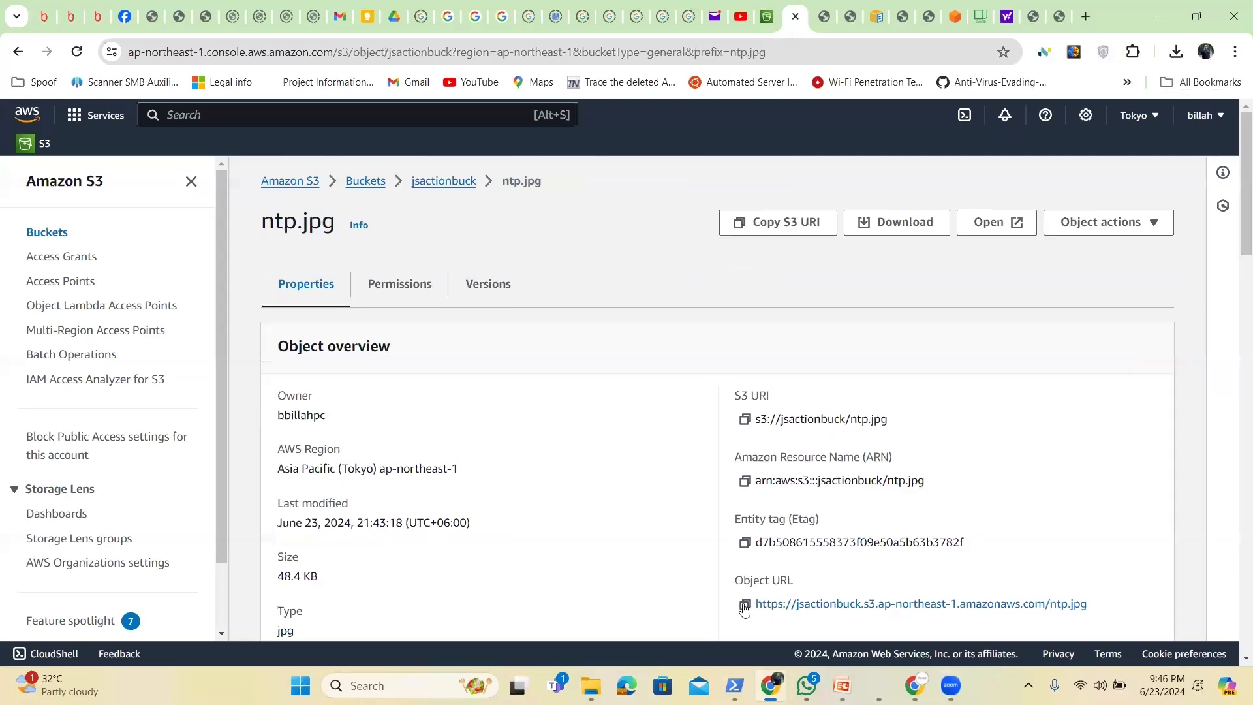
click(745, 605)
click(1062, 16)
click(756, 47)
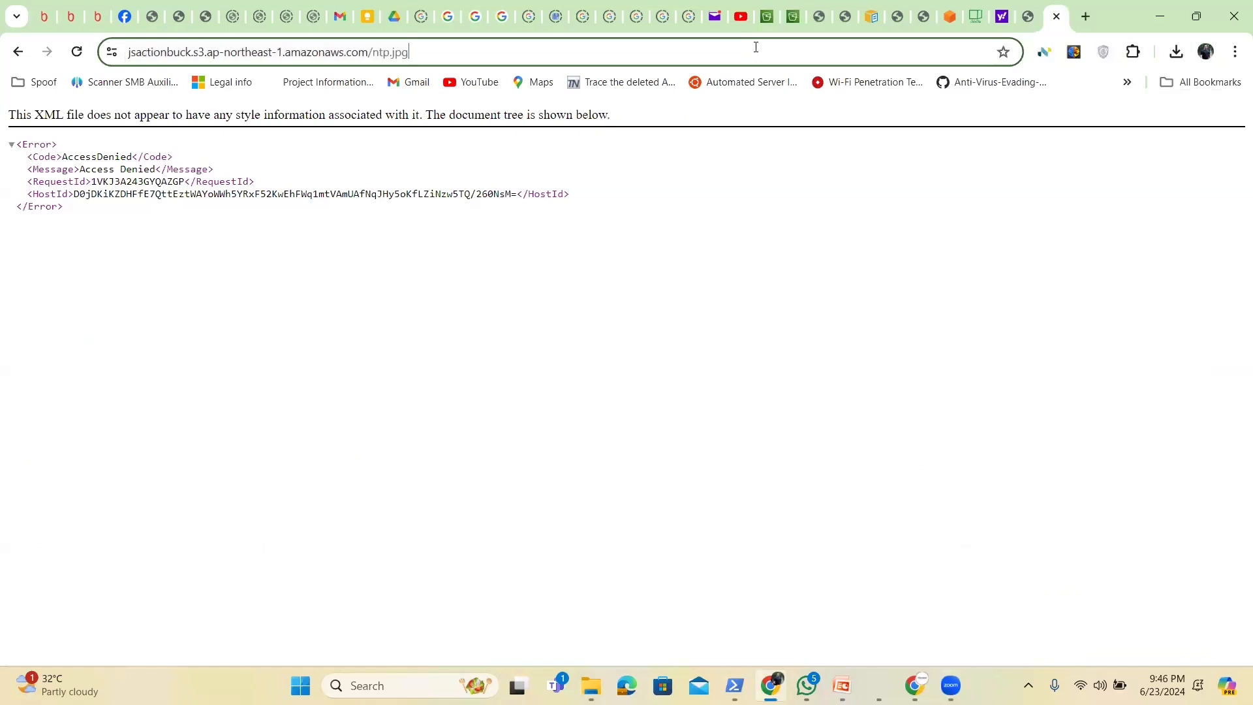
key(ctrl+a)
key(ctrl+v)
key(Return)
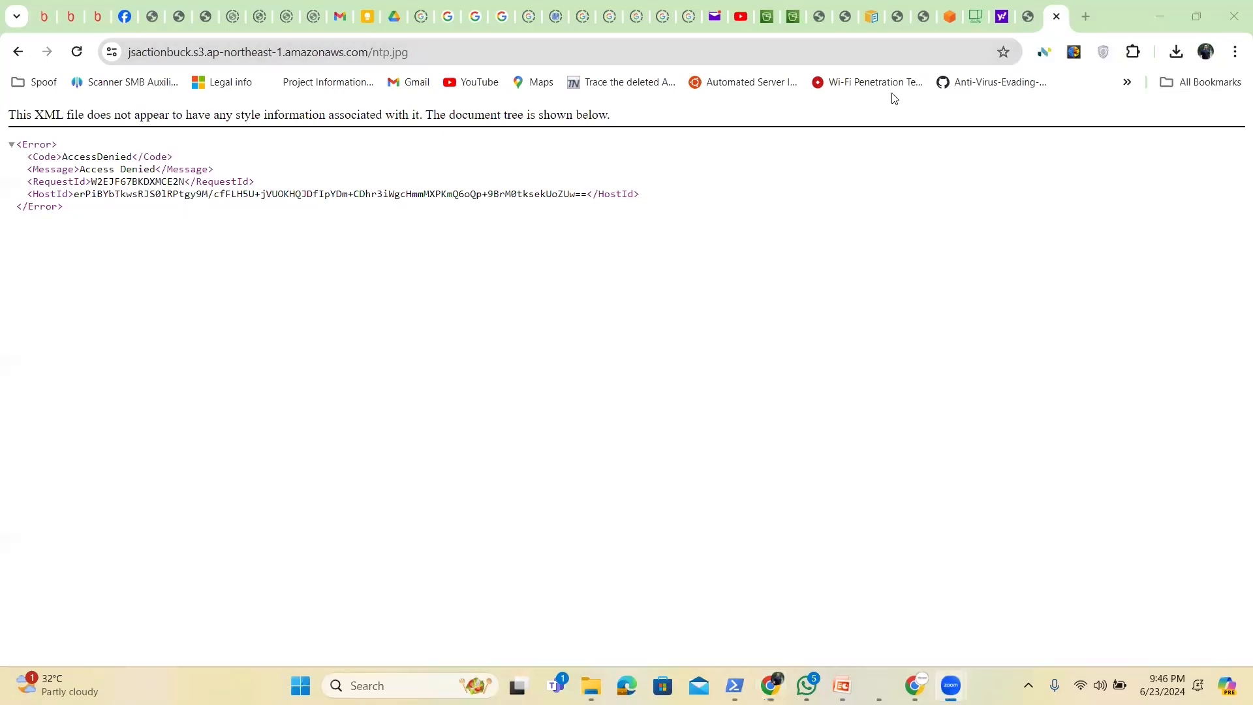
click(1032, 20)
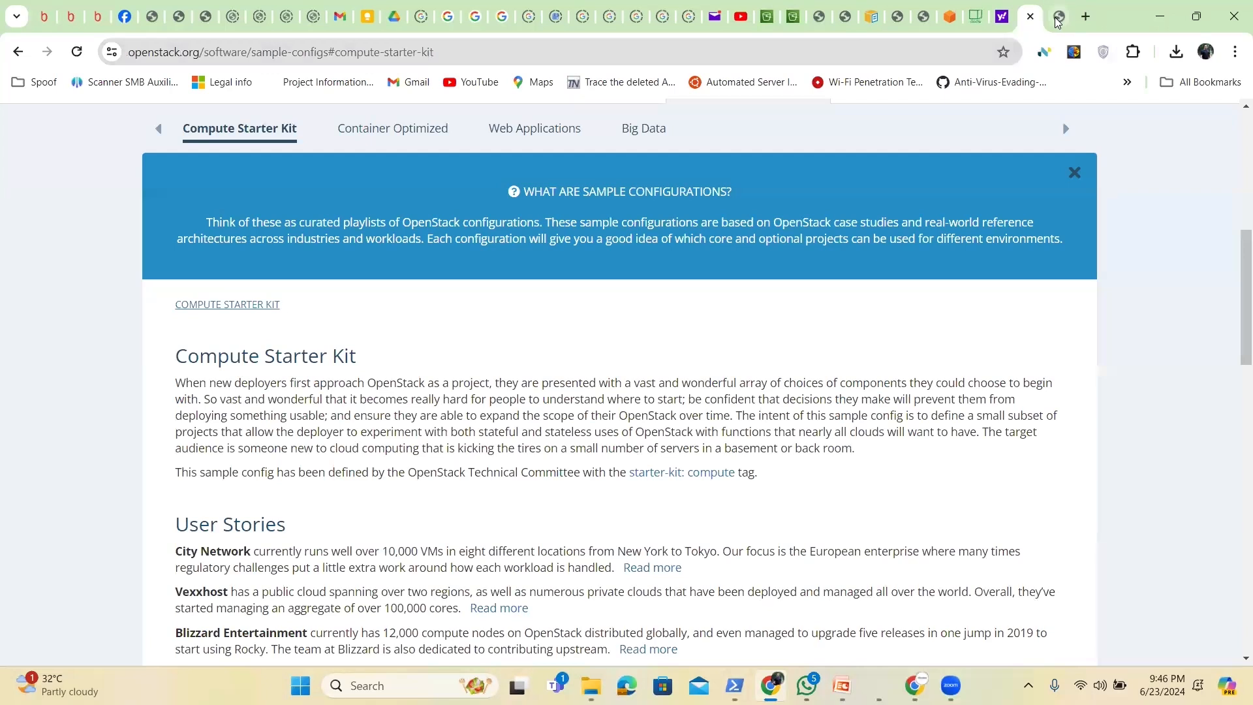
click(1057, 18)
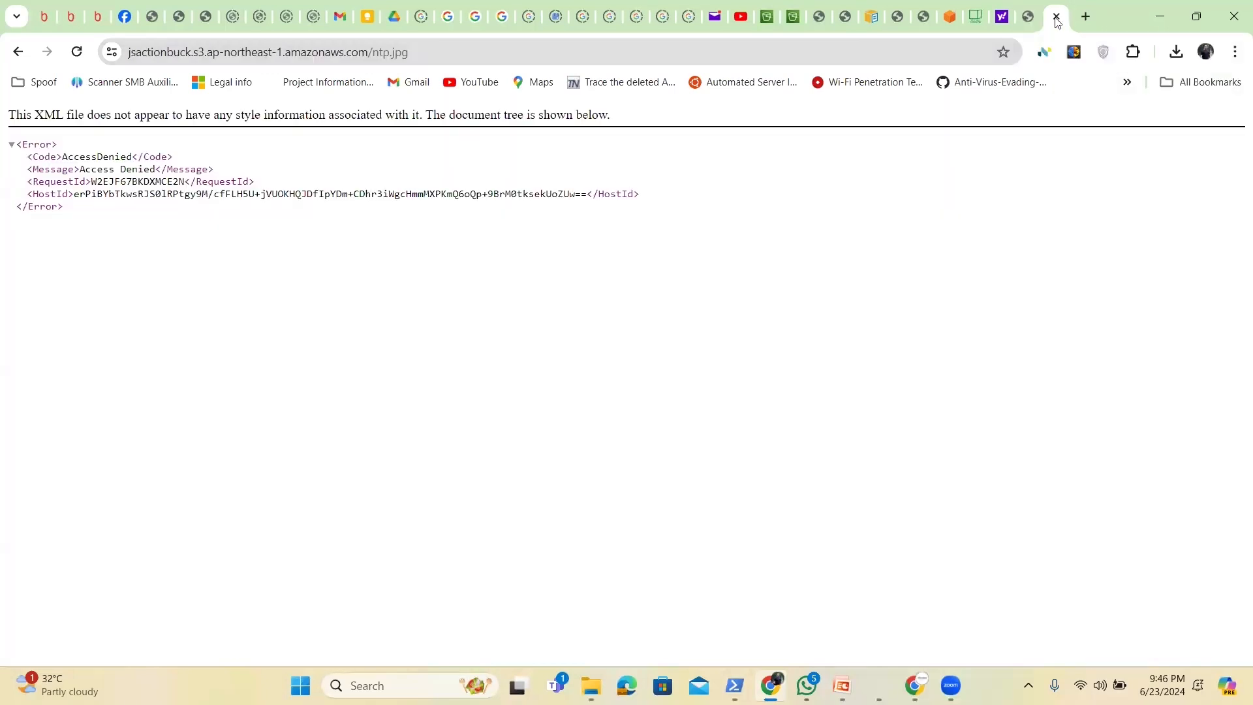
- Go back to the permissions of the jsactionbuck bucket and open its bucket policy for editing
click(763, 23)
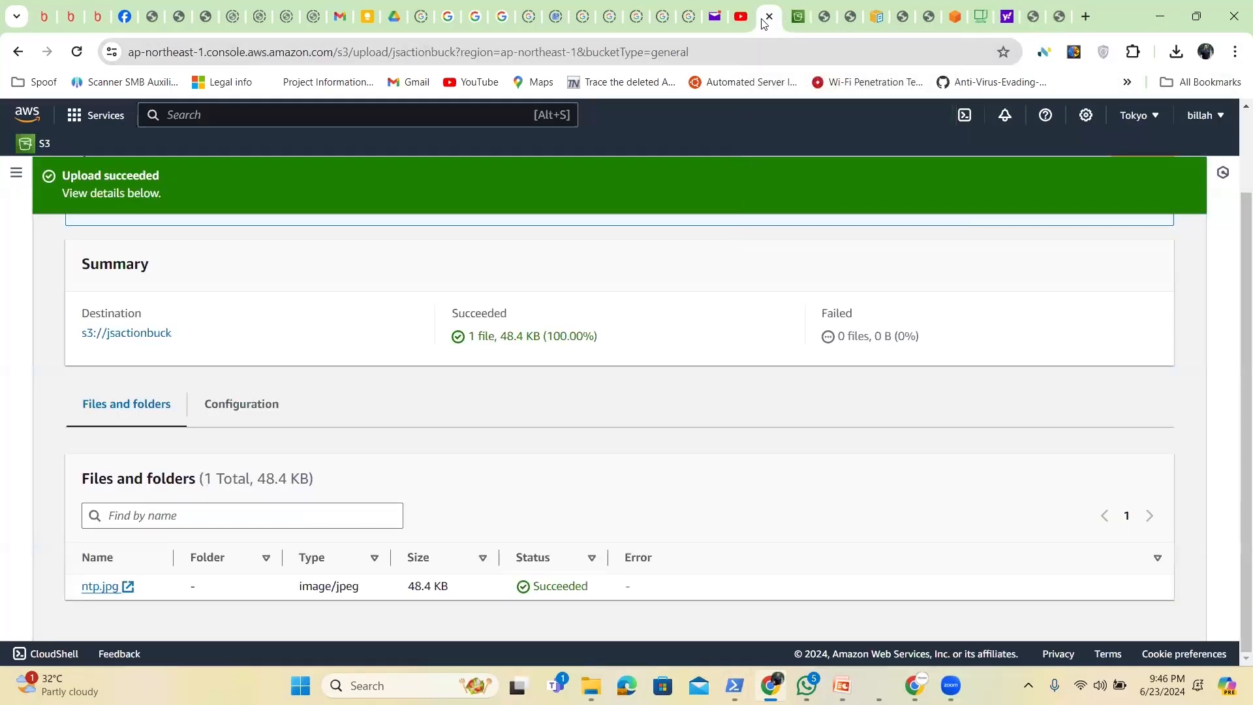
click(796, 20)
click(367, 188)
click(364, 561)
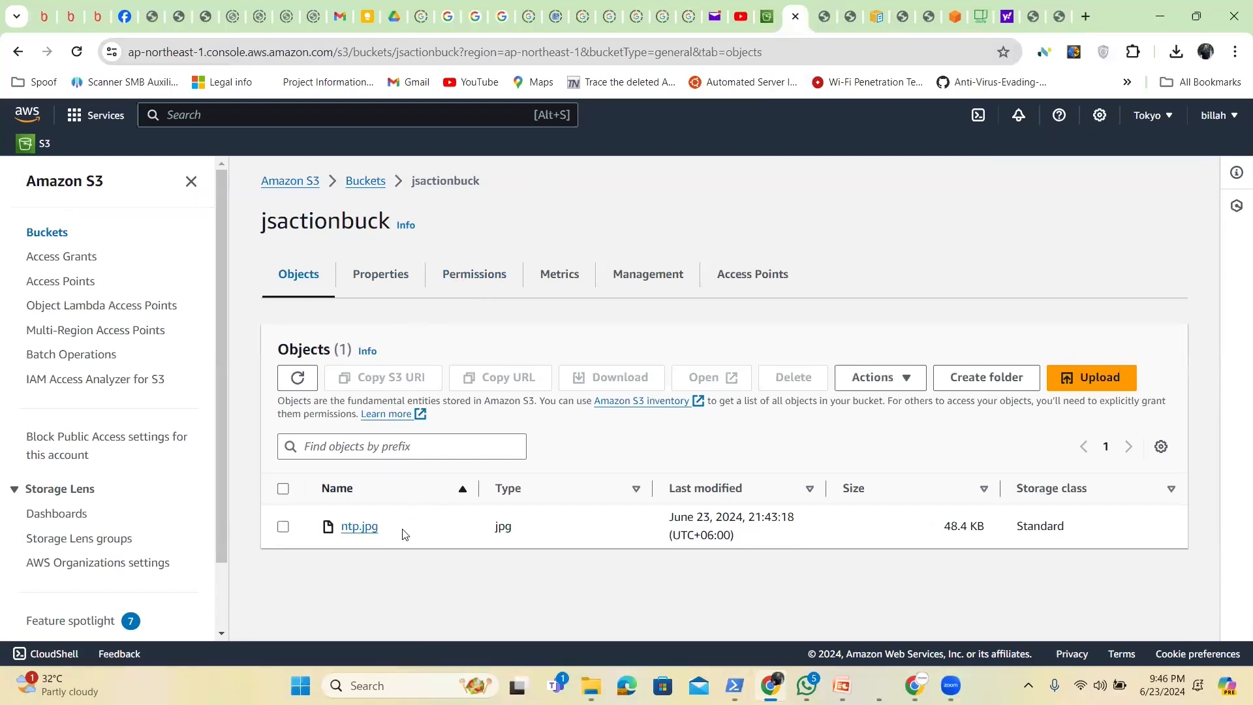
click(474, 279)
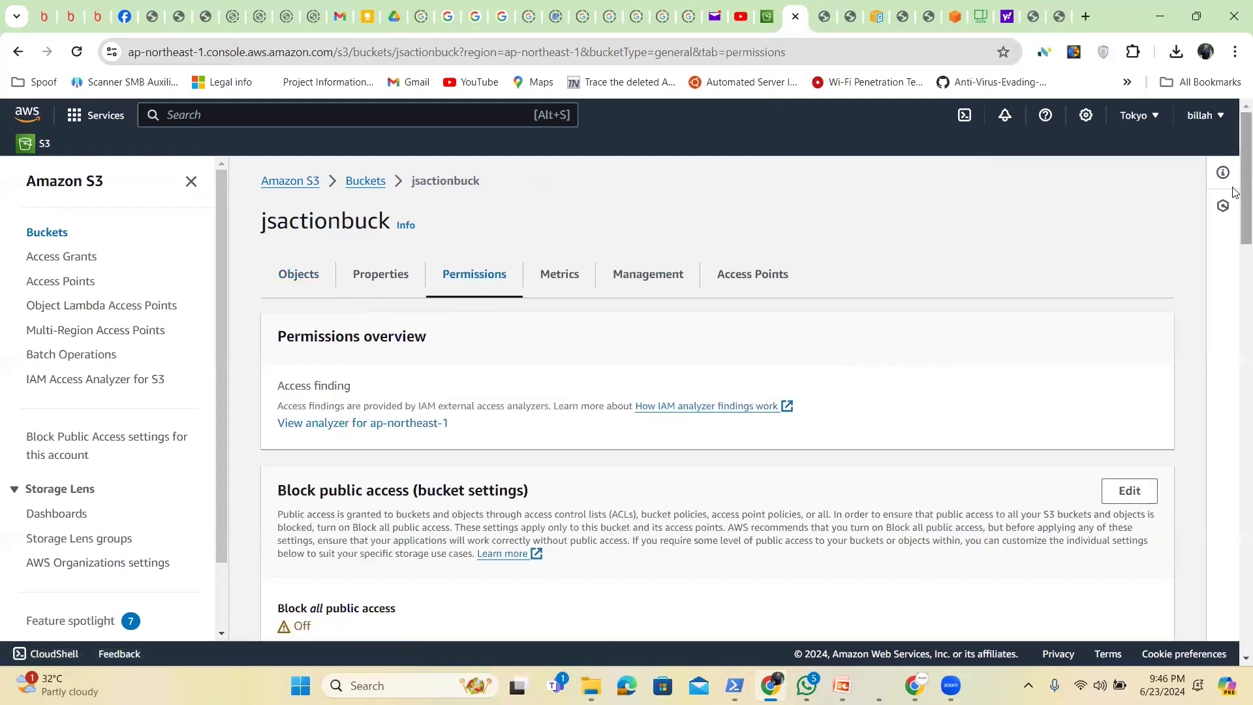
scroll(1235, 215, down, 5)
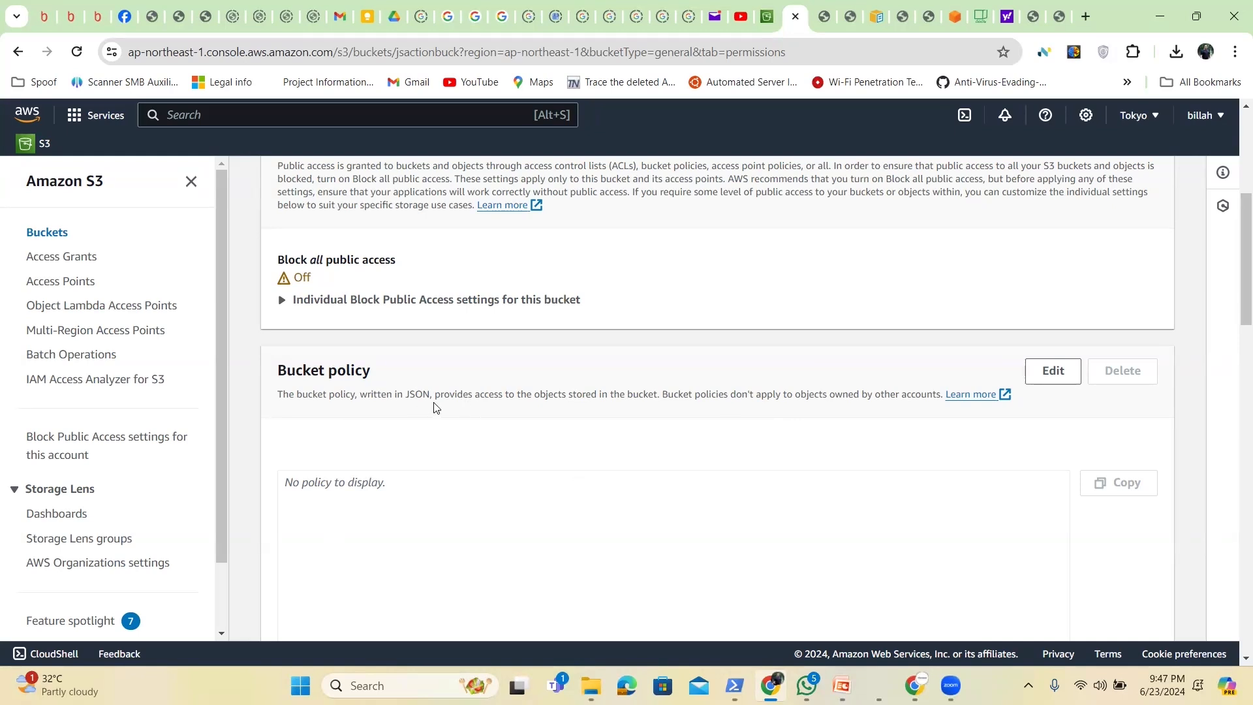
click(1053, 372)
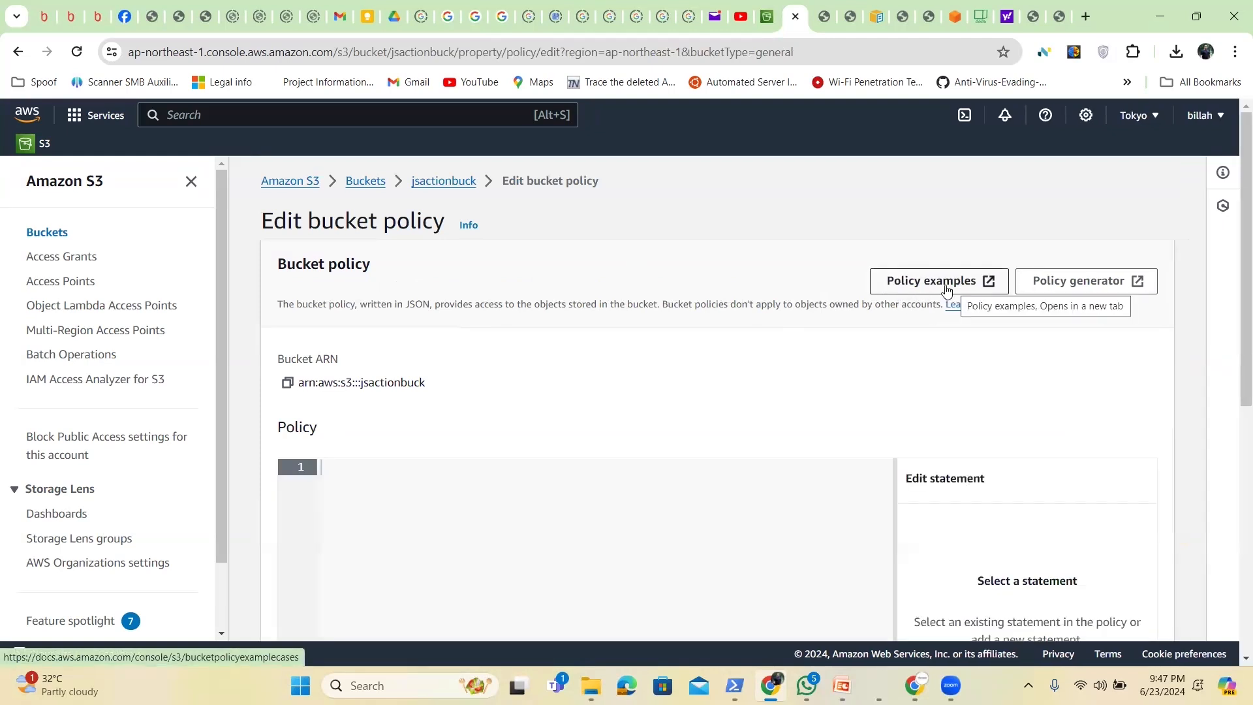
- Open the bucket policy examples documentation in a separate tab and return to the bucket policy editor
click(989, 289)
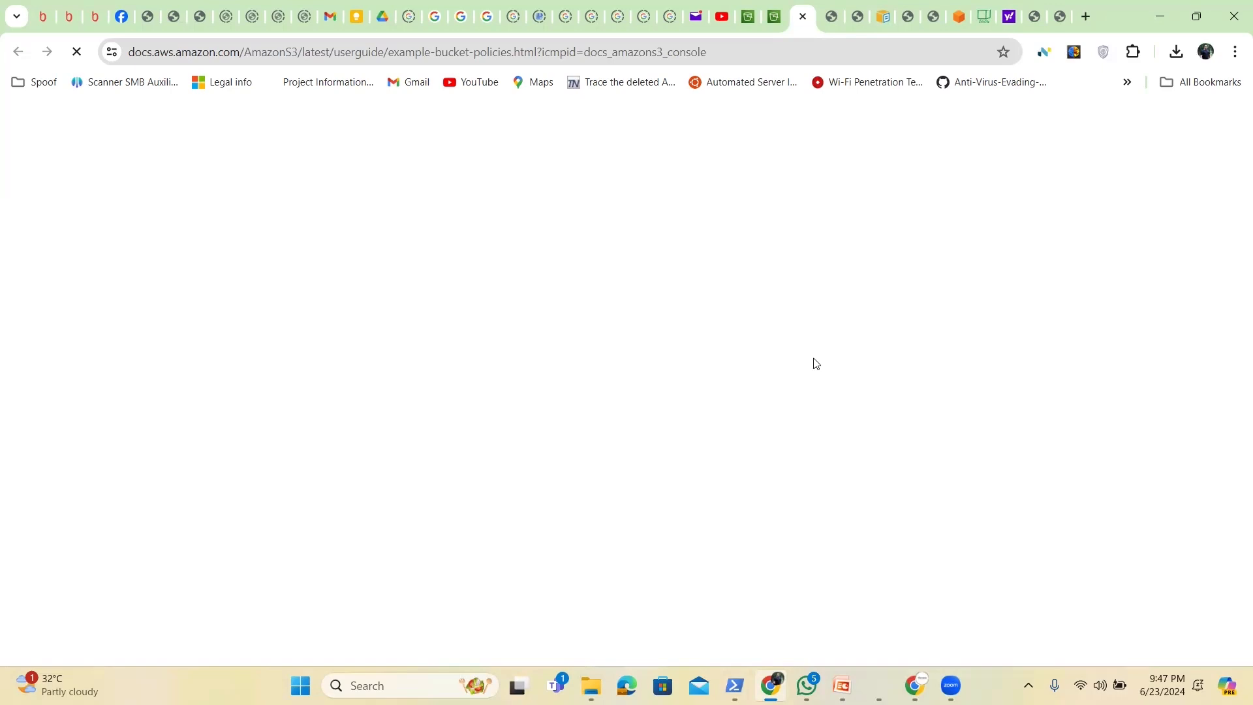
click(775, 16)
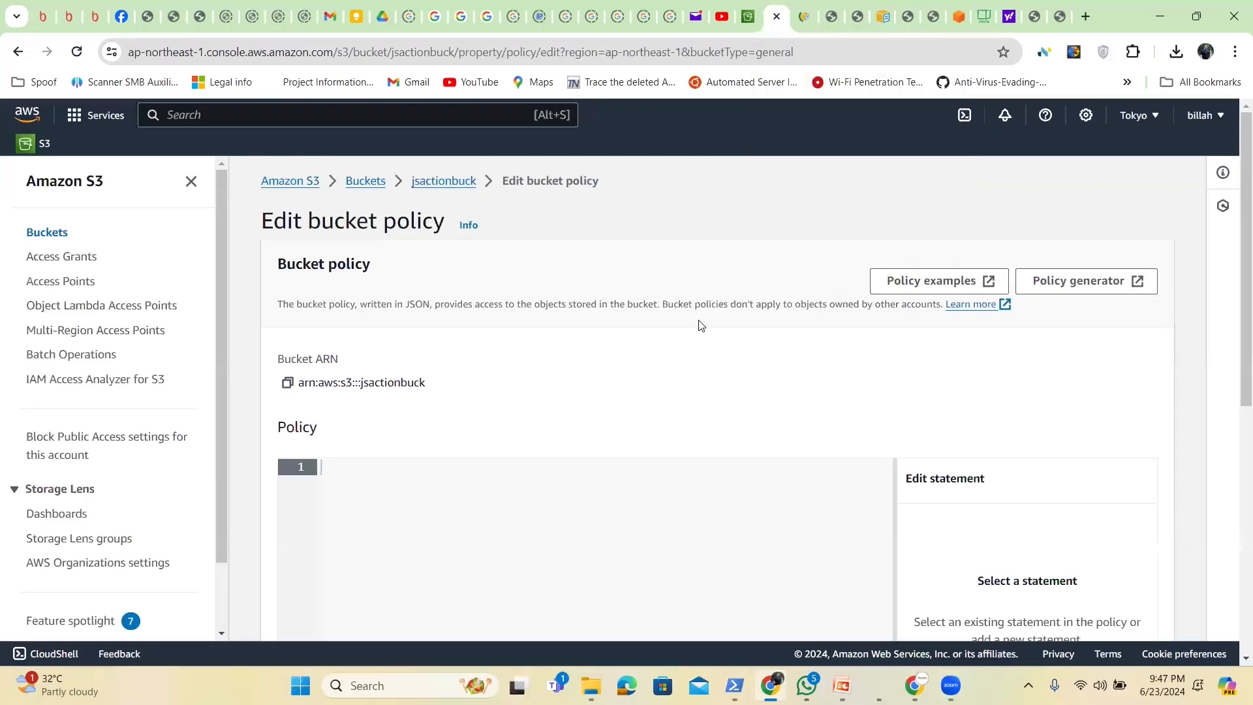
click(805, 16)
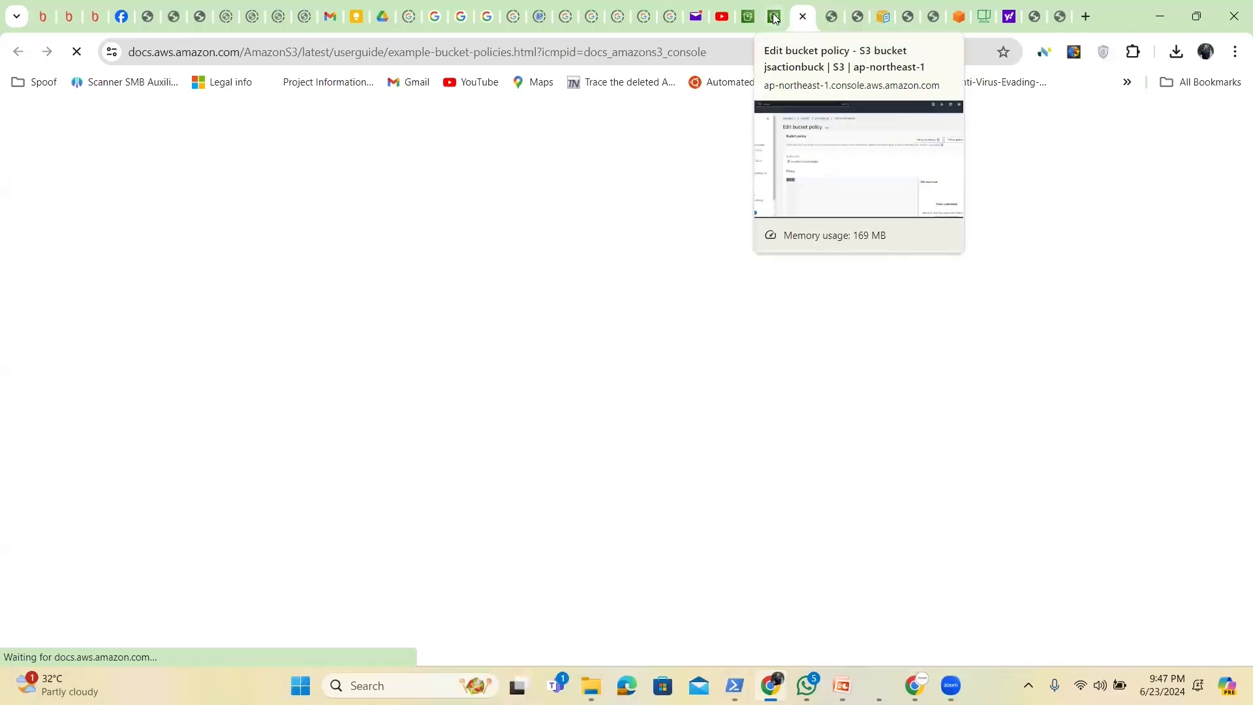
click(775, 18)
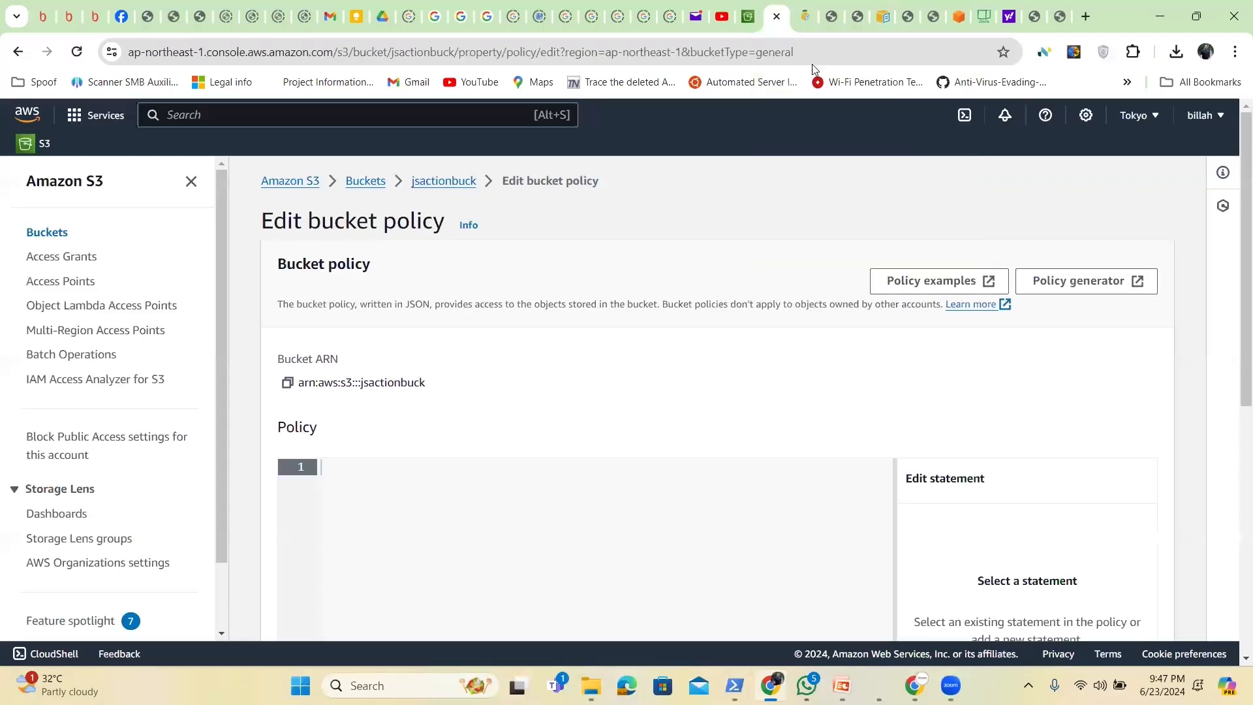
click(806, 23)
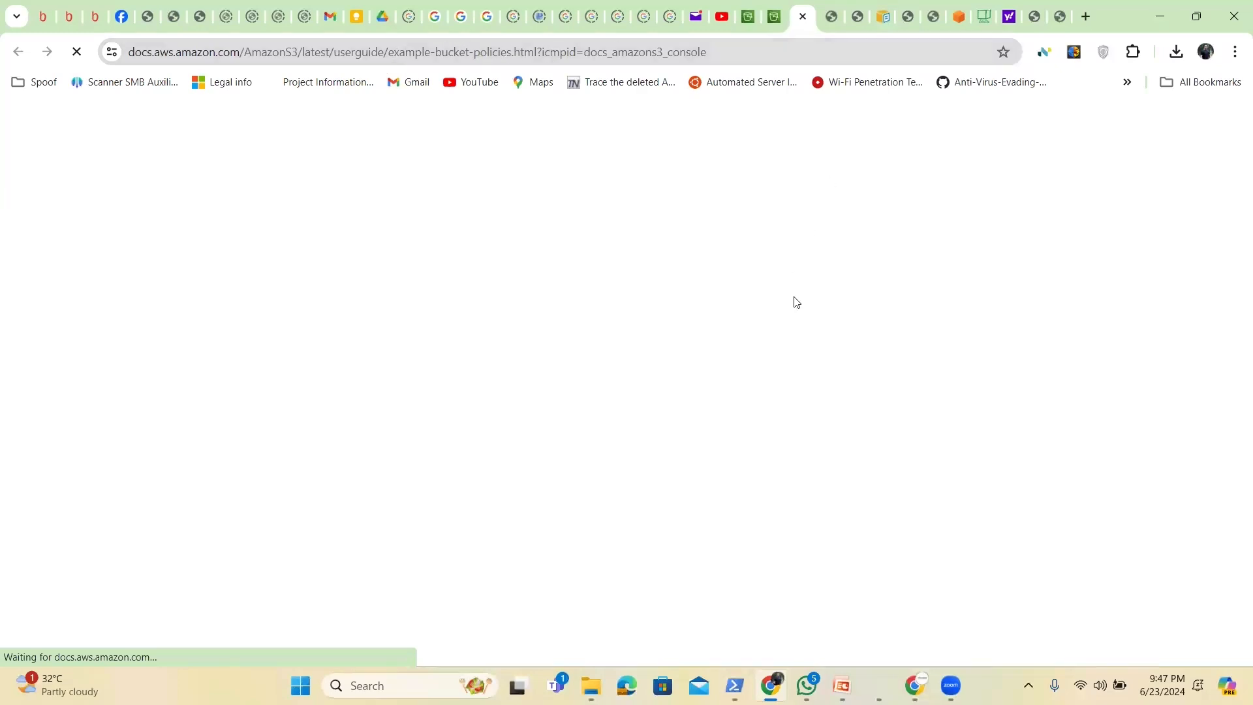
click(776, 18)
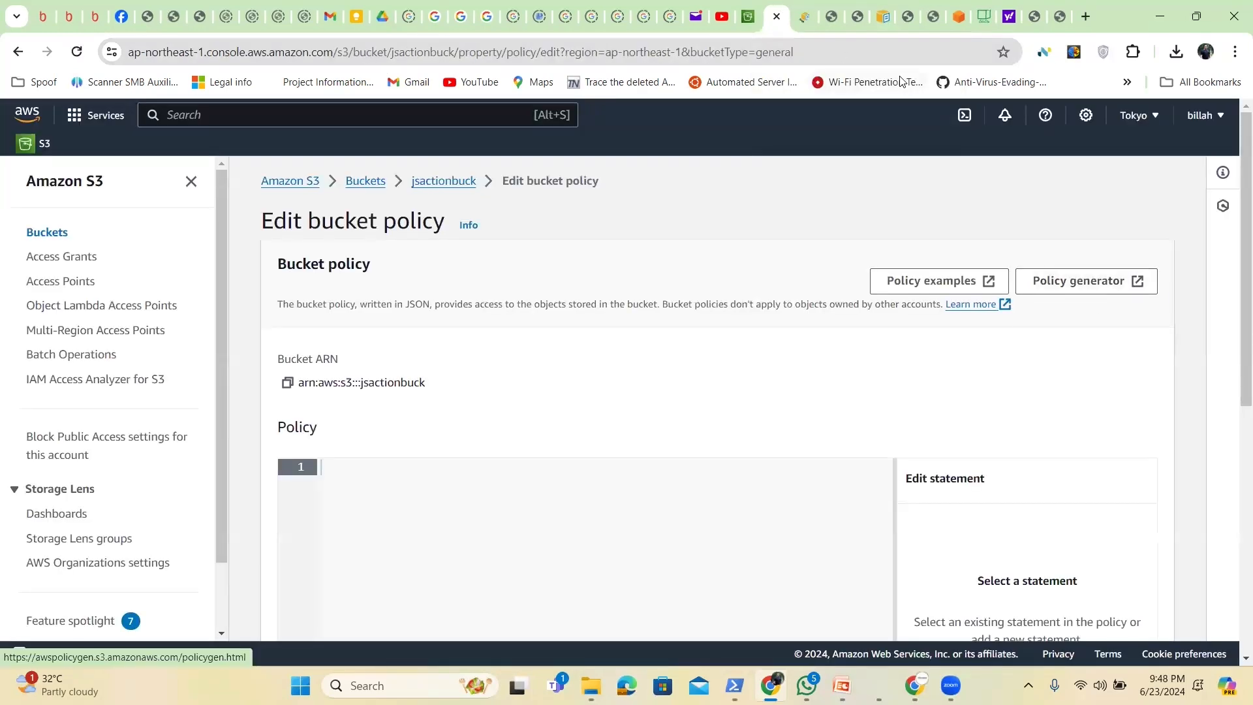
- Open the AWS Policy Generator from the bucket policy editor and choose S3 Bucket Policy as the policy type
click(805, 23)
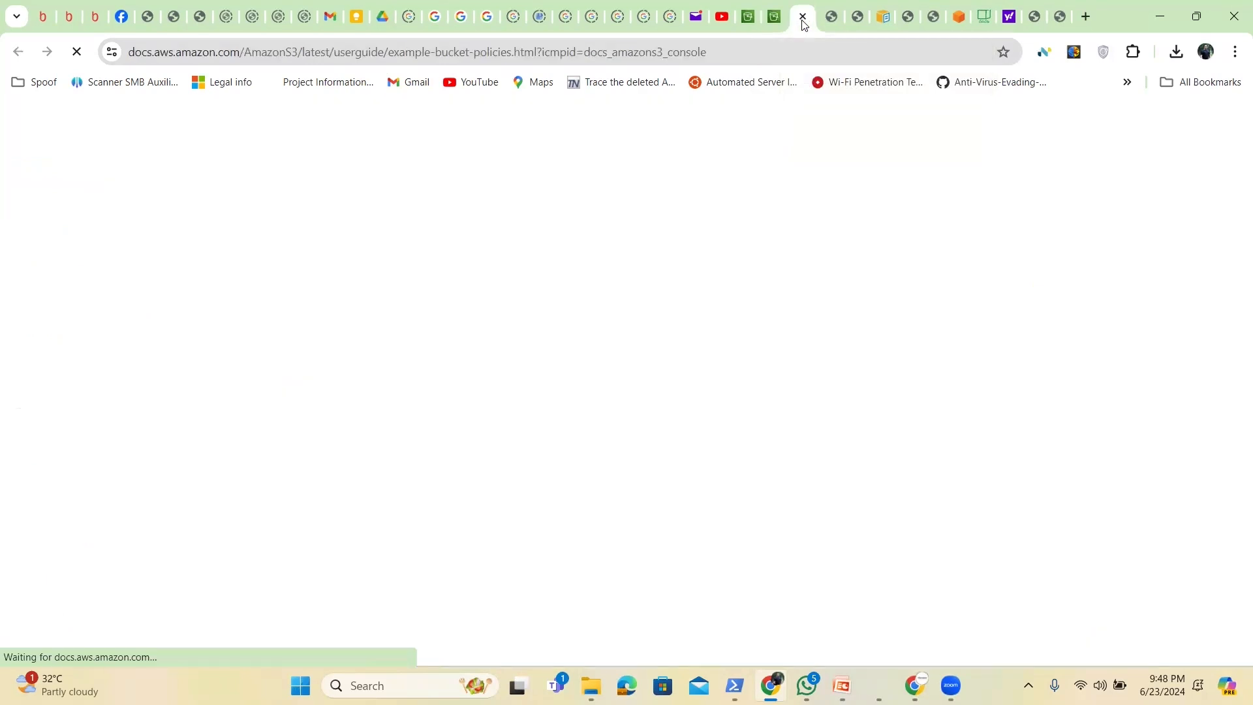
click(779, 21)
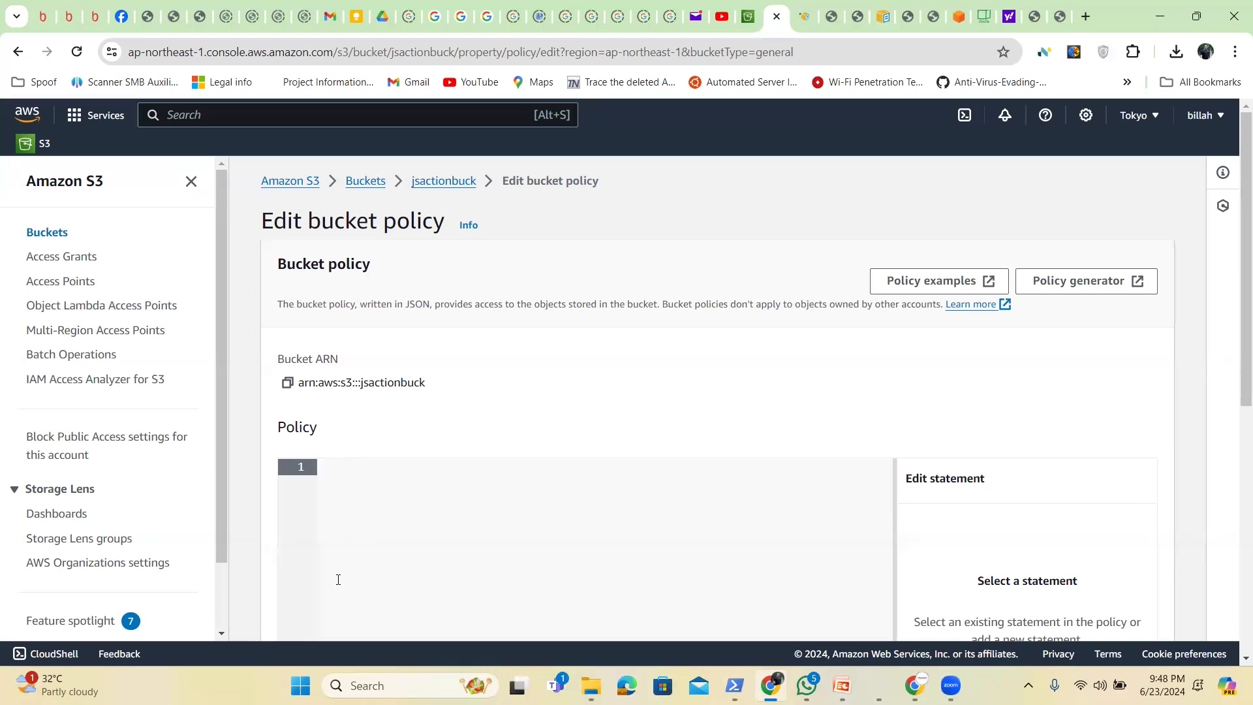
click(1106, 285)
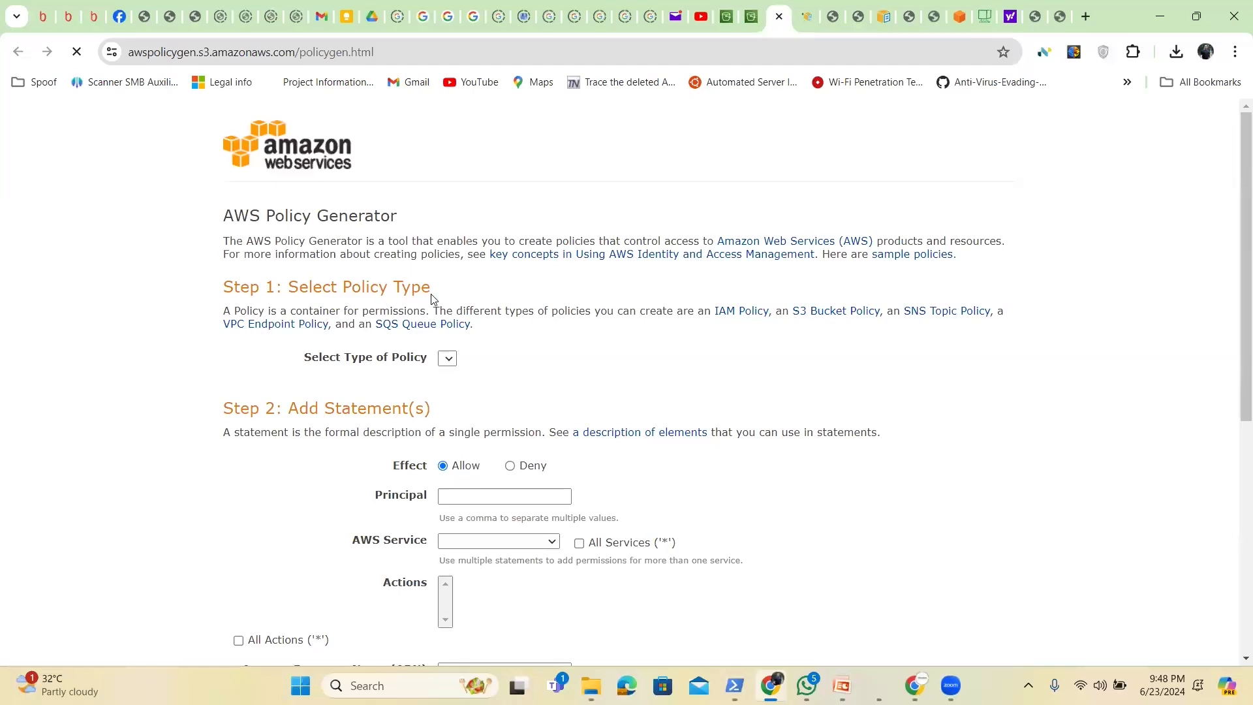
click(451, 364)
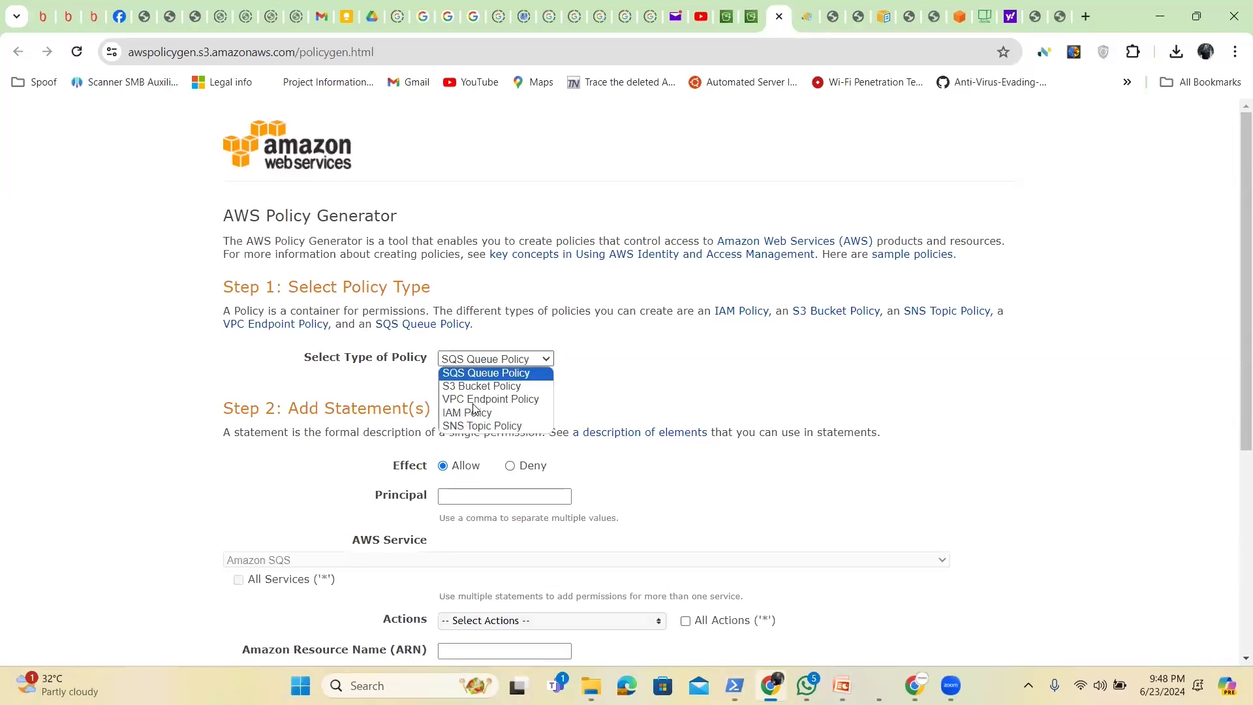
click(492, 390)
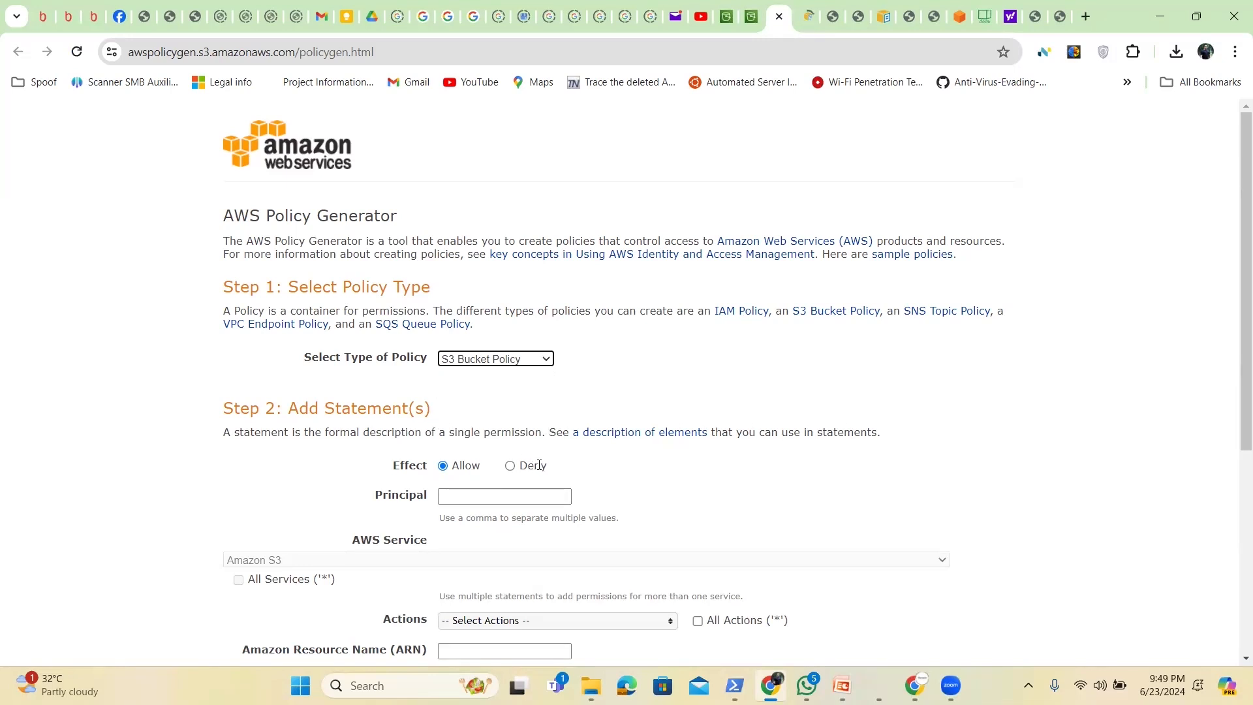
- Set the principal of the Allow statement to *
click(496, 498)
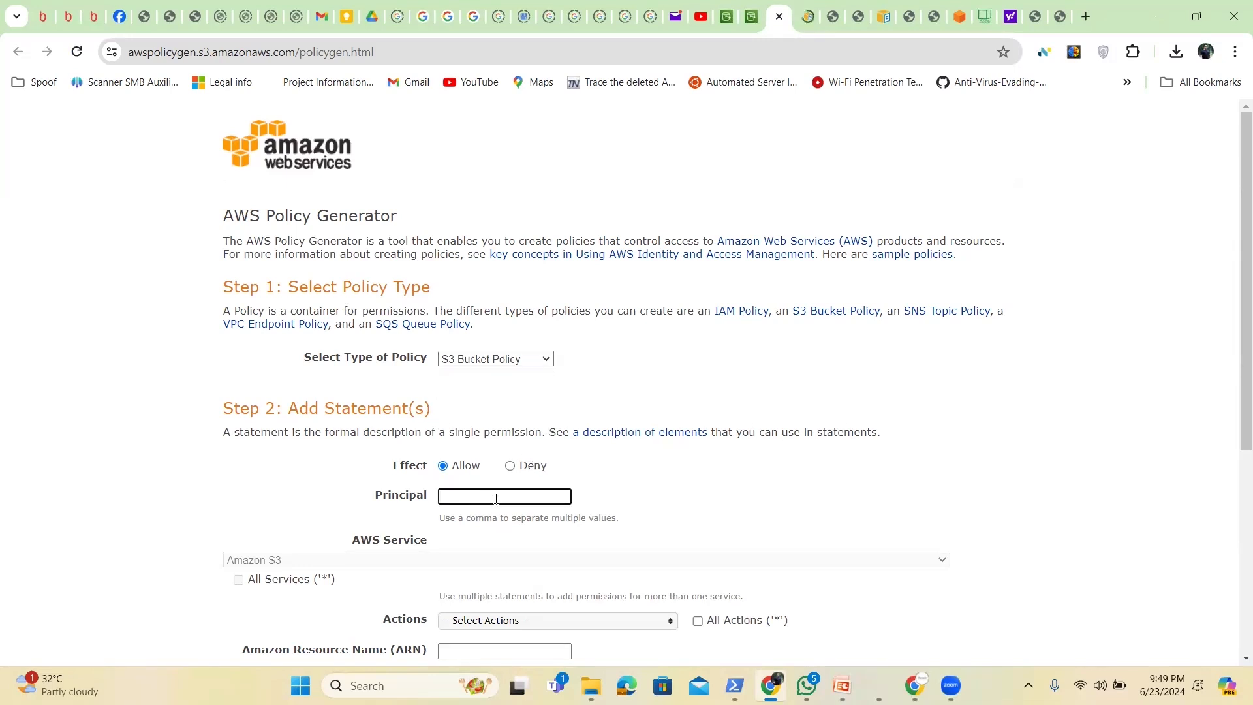
text(*)
mouse_move(424, 500)
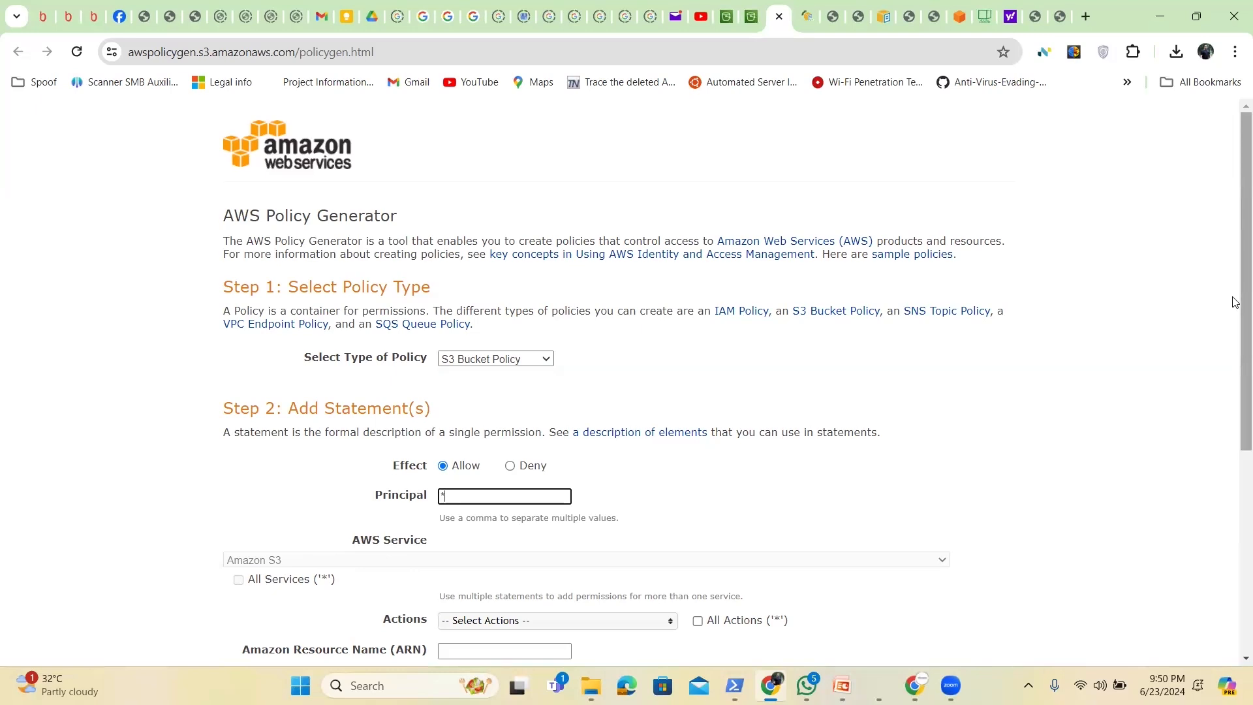
- Select the GetObject action for the Amazon S3 statement and close the action list
scroll(1234, 339, down, 3)
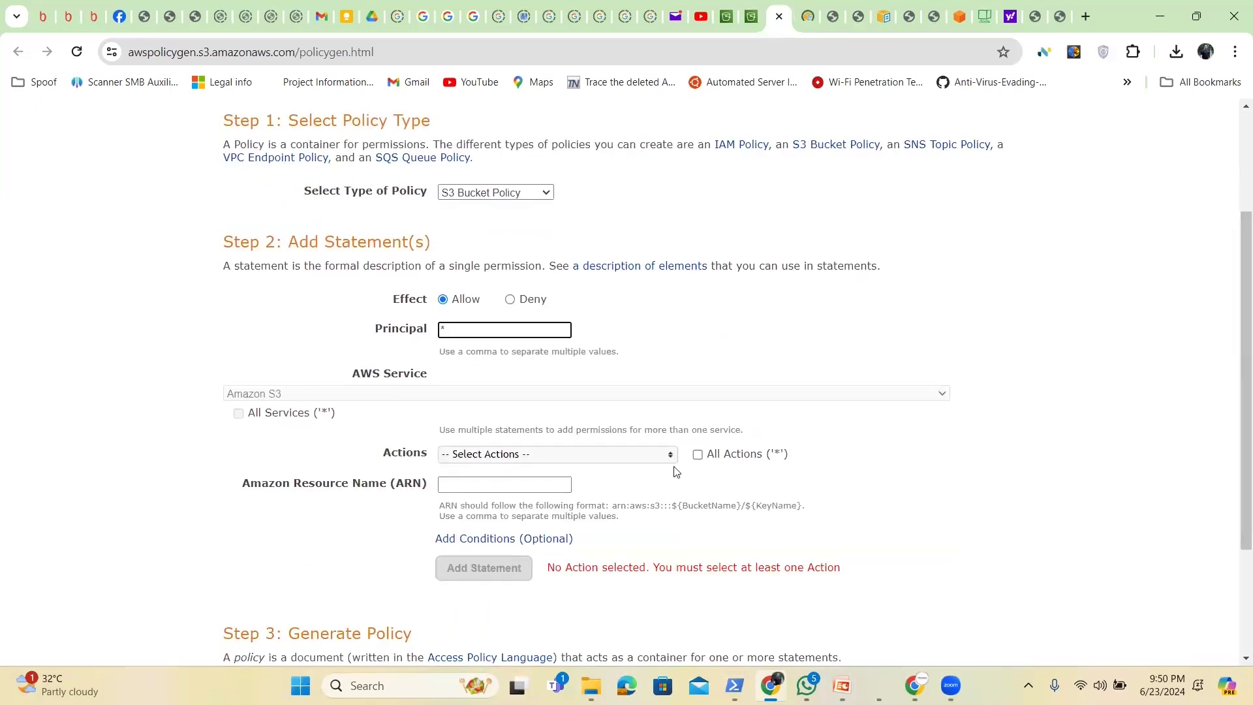
click(651, 455)
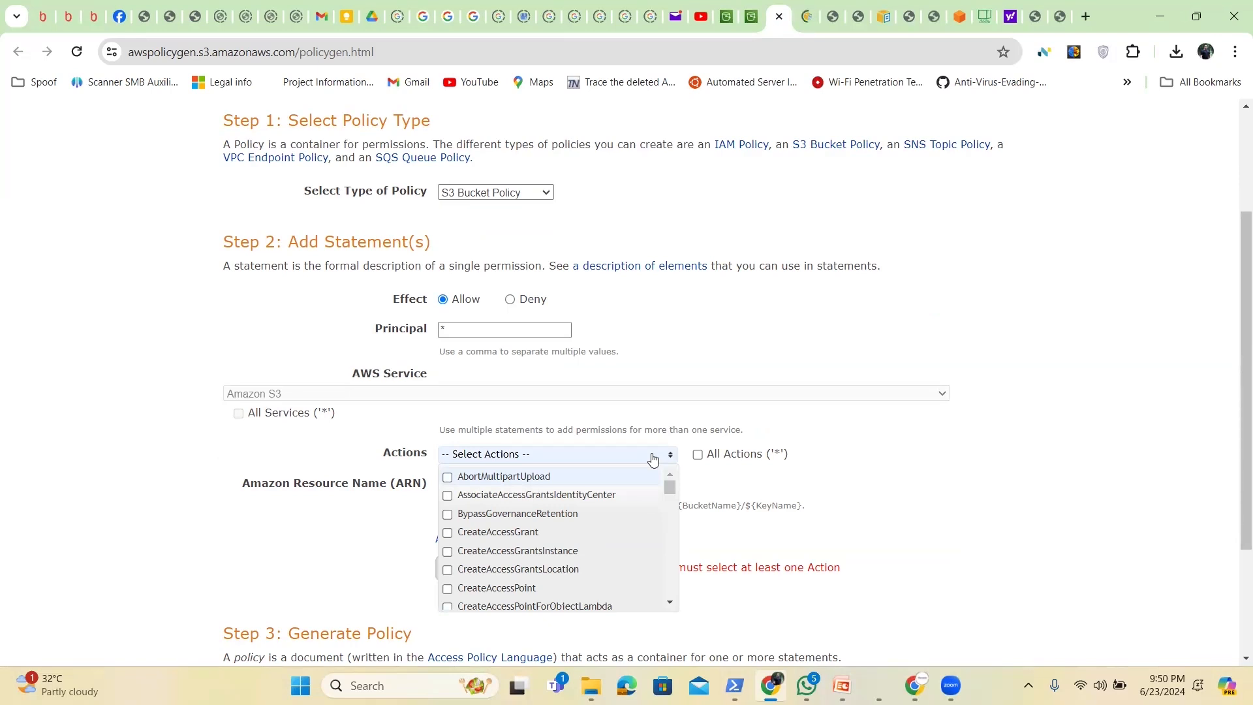
click(672, 604)
click(672, 604)
click(672, 603)
click(672, 604)
click(672, 604)
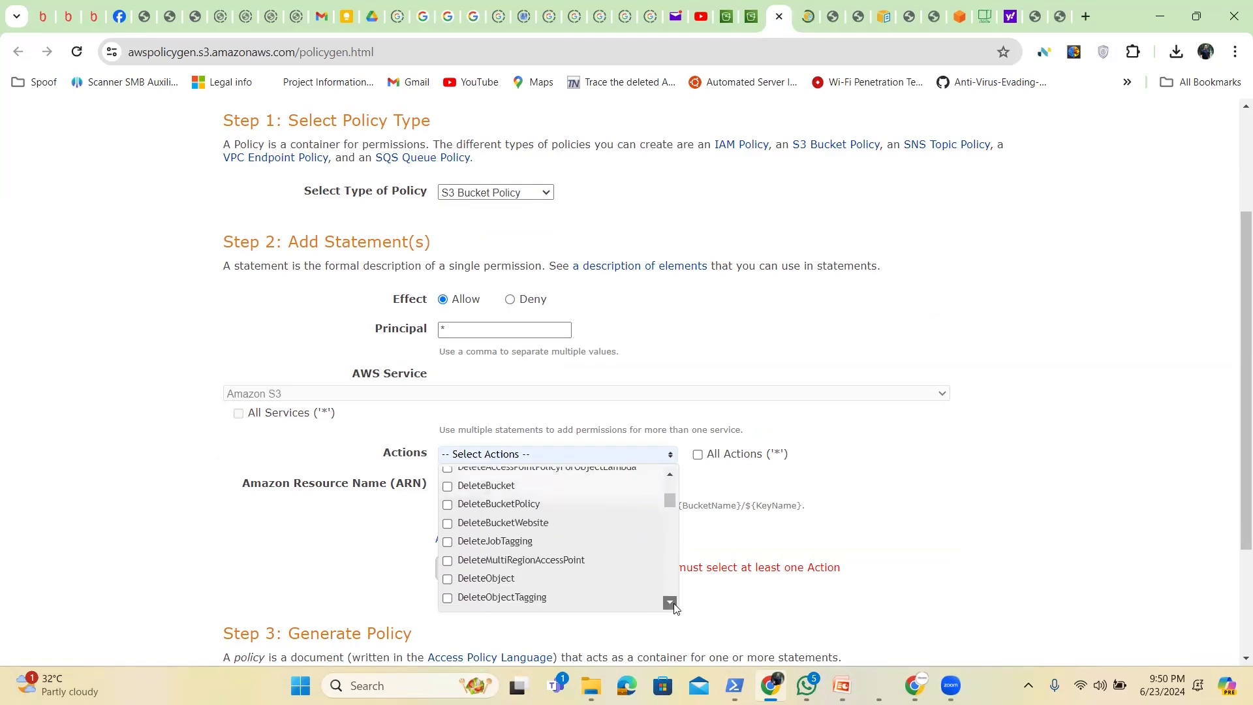
click(673, 604)
click(672, 604)
click(672, 604)
click(672, 604)
click(671, 603)
click(671, 603)
click(670, 602)
click(671, 602)
click(671, 602)
click(670, 603)
click(671, 602)
click(671, 602)
click(670, 603)
click(670, 603)
click(670, 603)
click(670, 602)
click(670, 603)
click(670, 603)
click(670, 602)
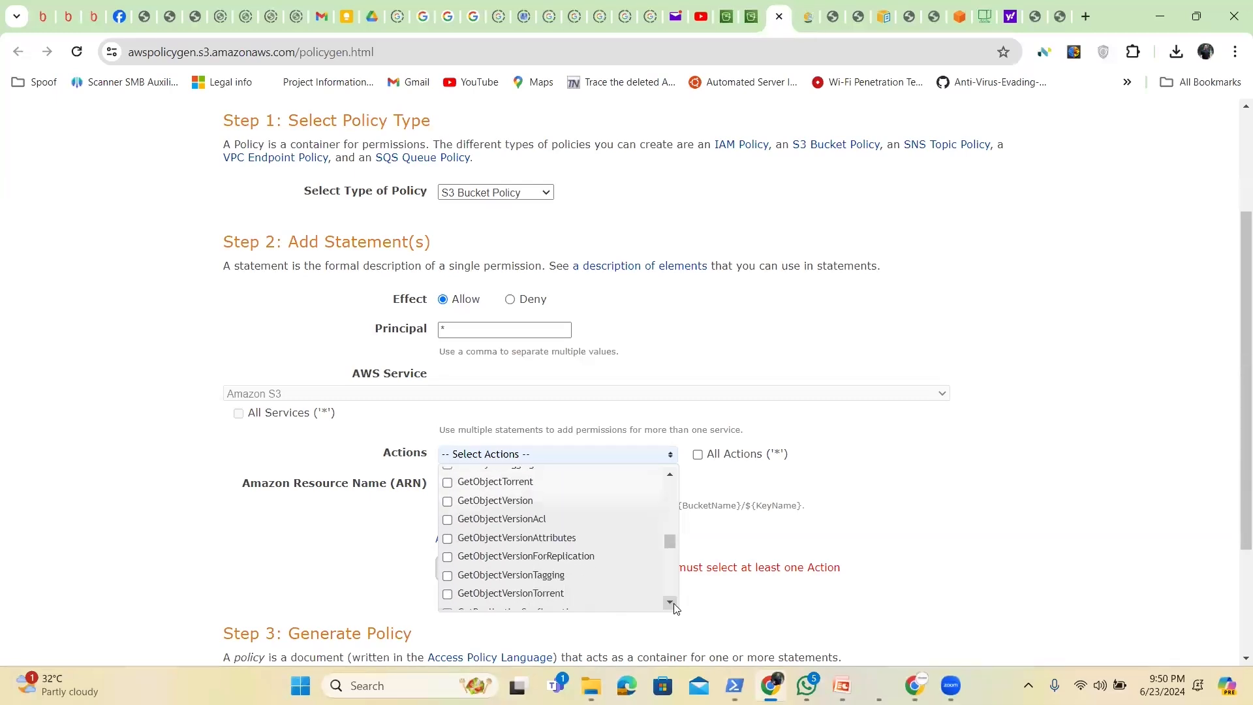
click(670, 475)
click(670, 474)
click(669, 475)
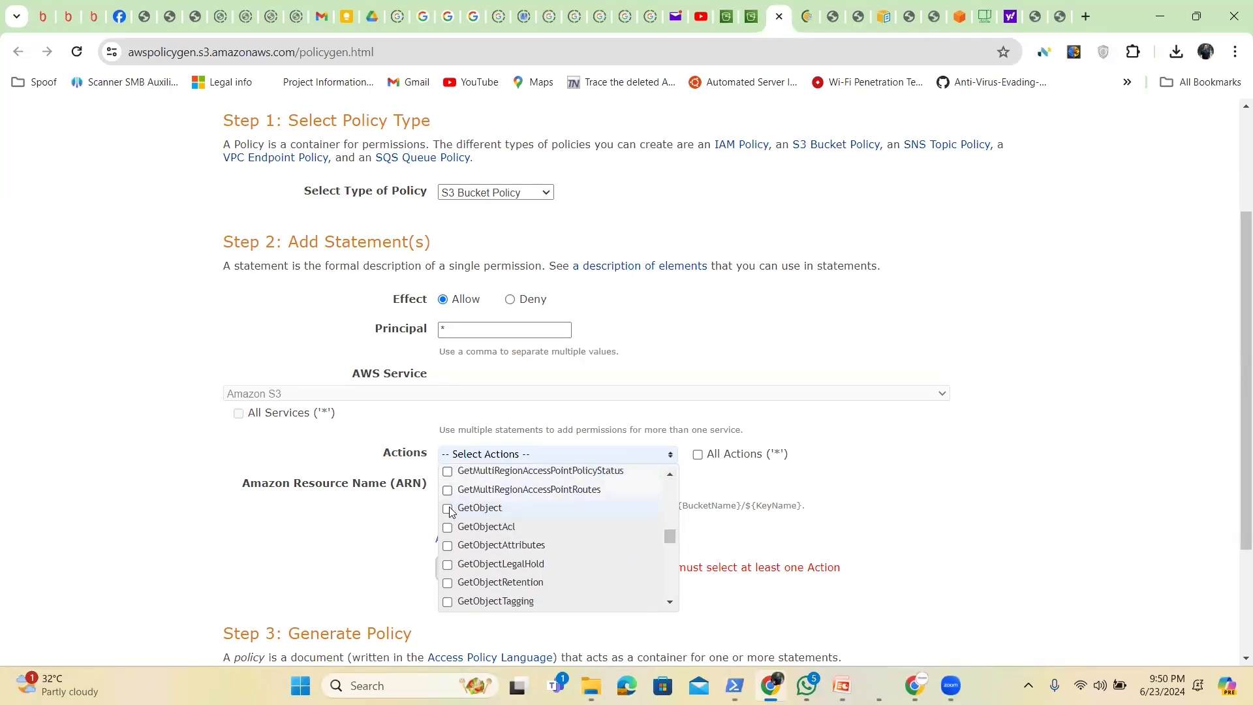
click(448, 510)
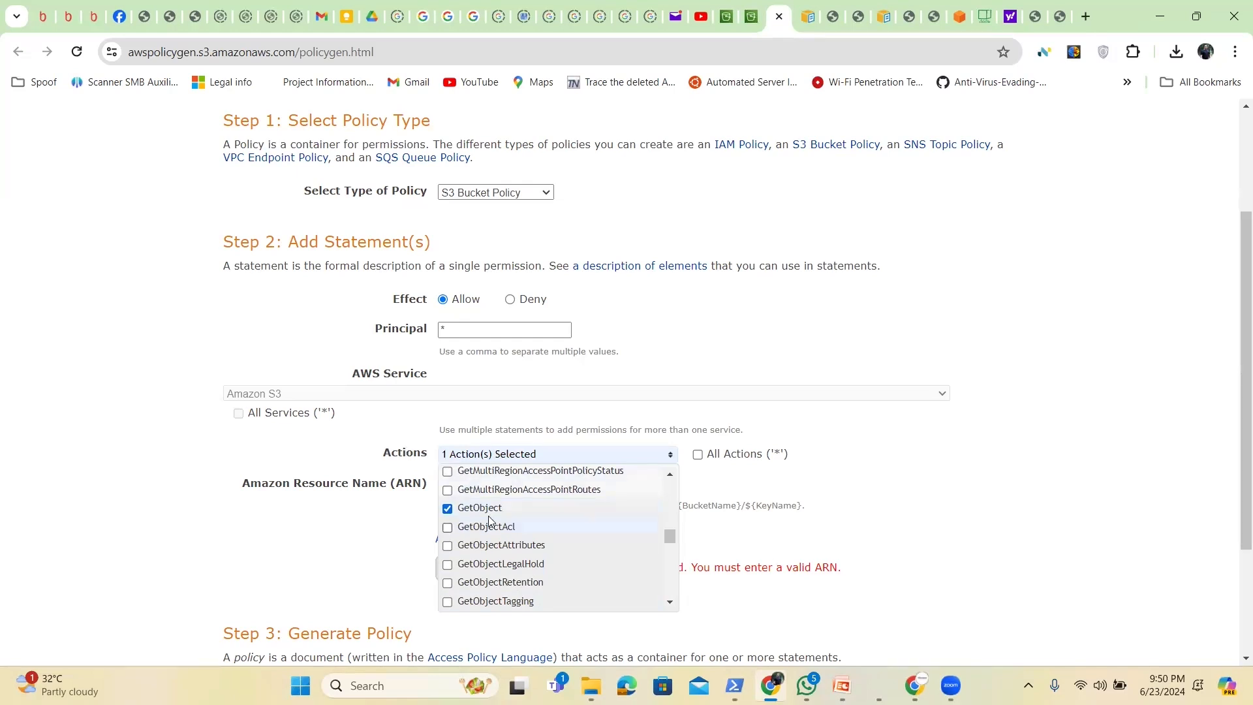
click(401, 432)
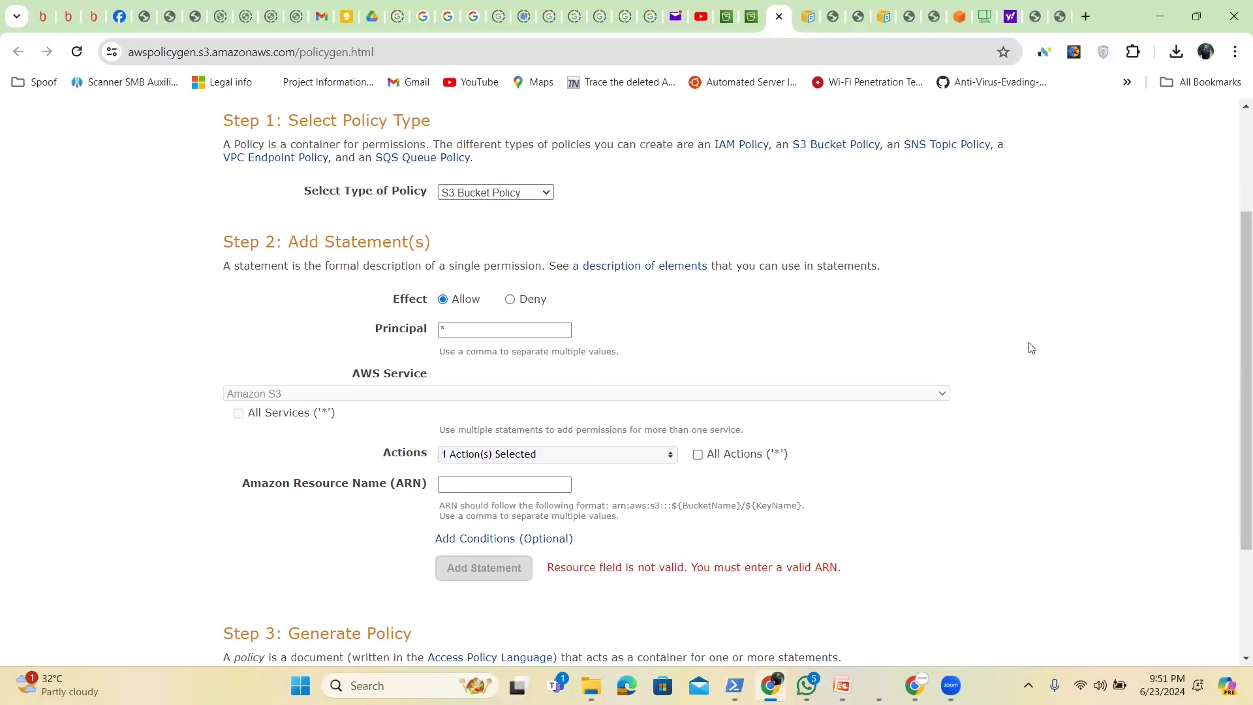
- Copy the ARN of jsactionbuck from the bucket policy editor and enter it as the statement's Amazon Resource Name
drag(1243, 356, 1243, 337)
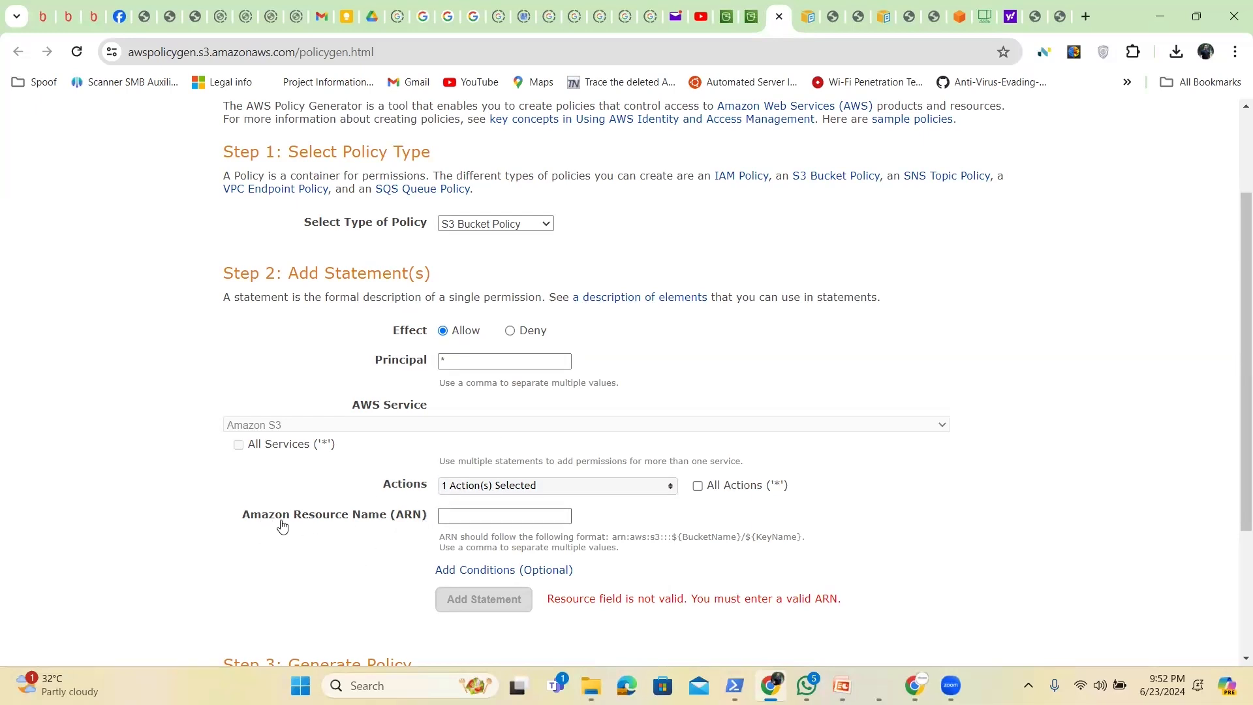
mouse_move(402, 525)
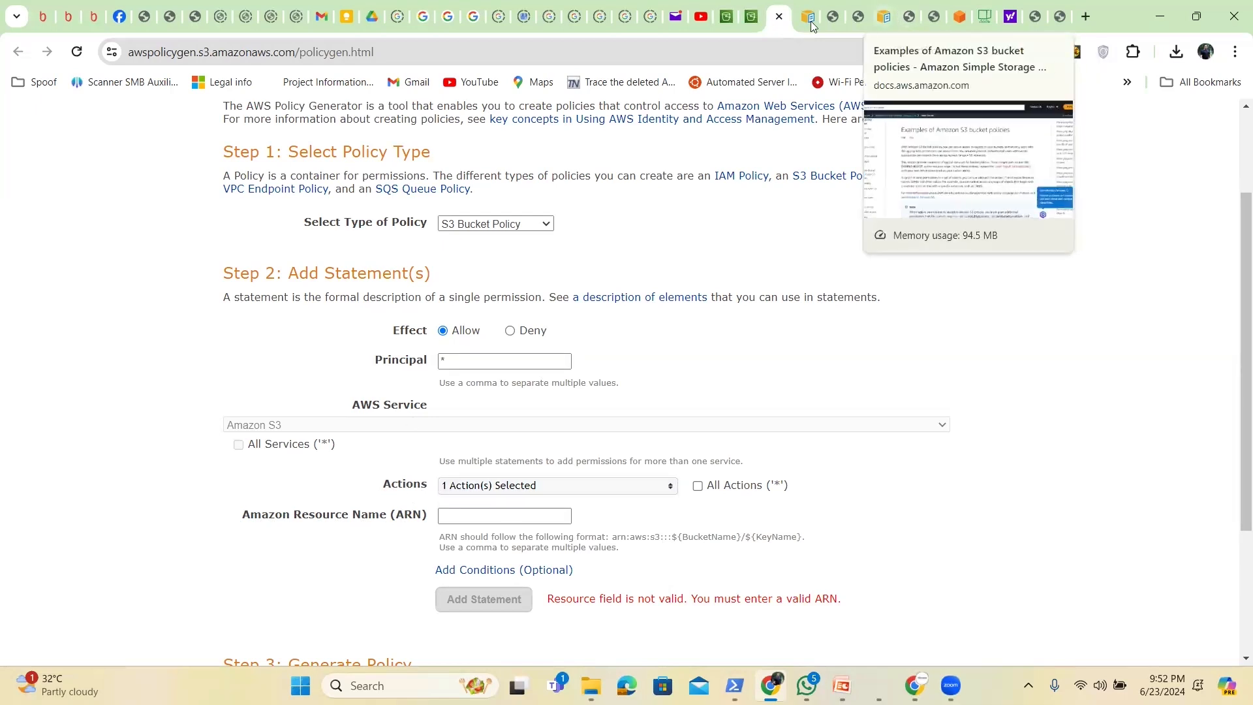
click(750, 20)
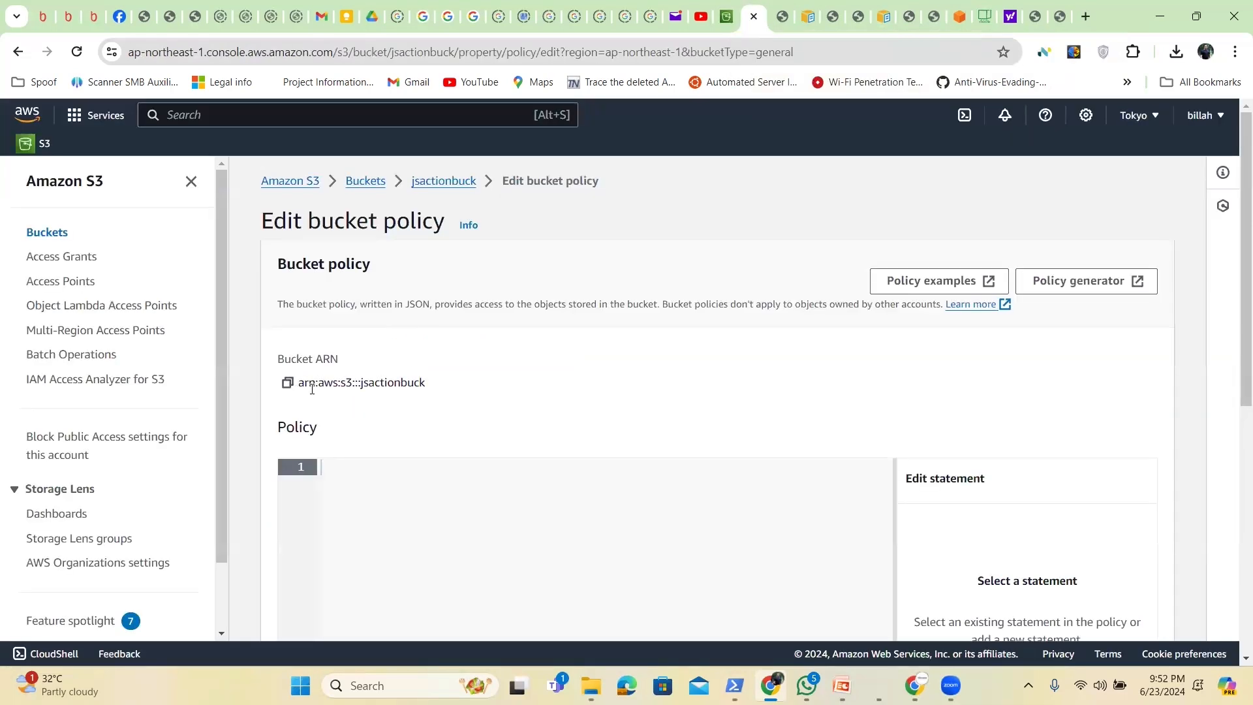
click(288, 383)
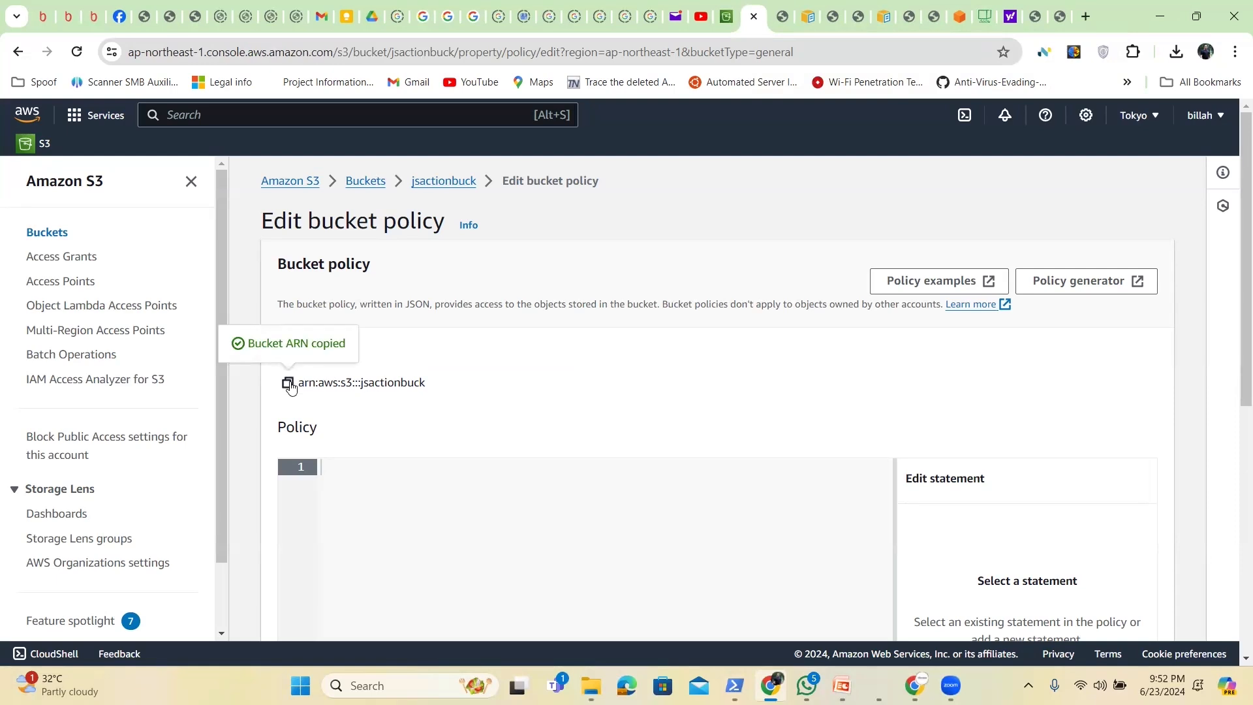
click(855, 19)
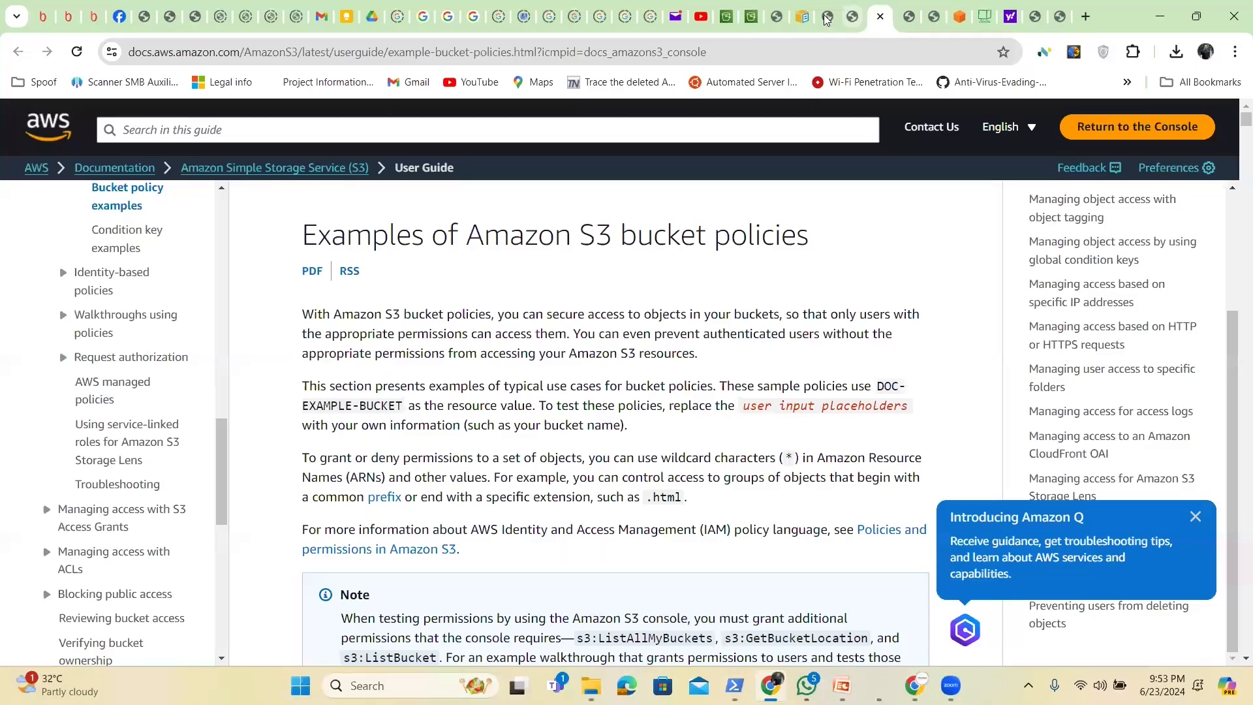
click(856, 17)
scroll(857, 18, up, 4)
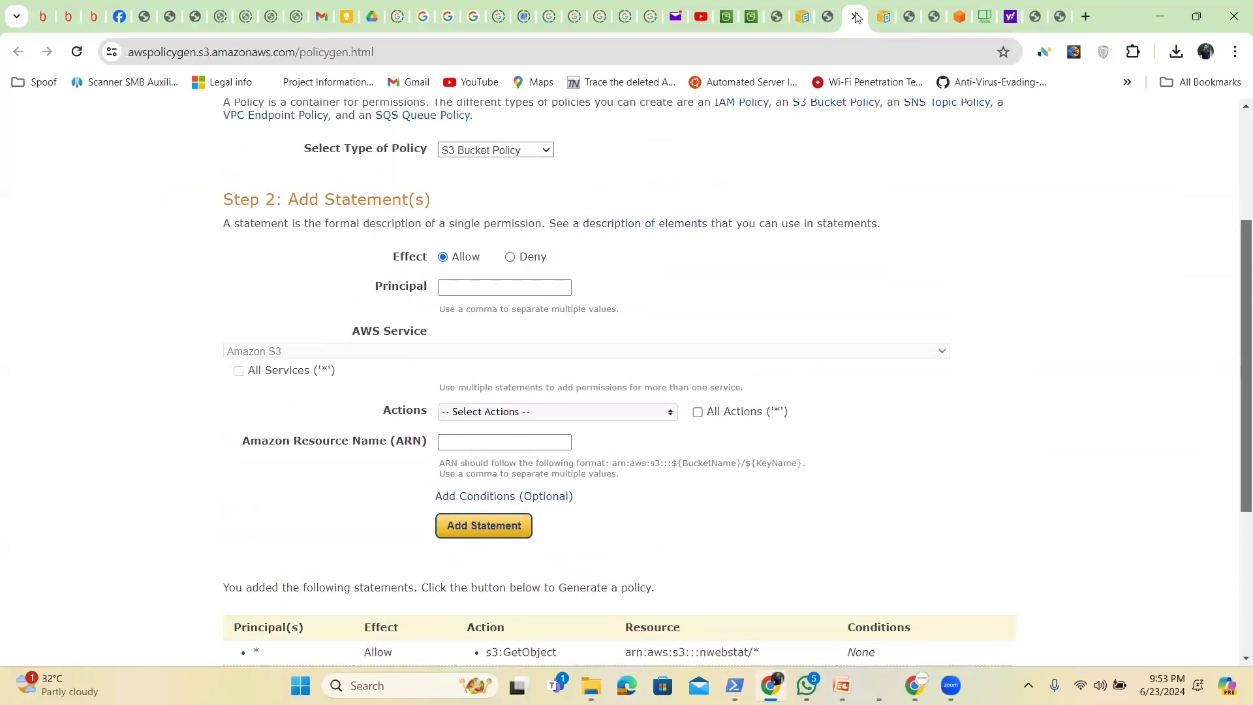
click(828, 17)
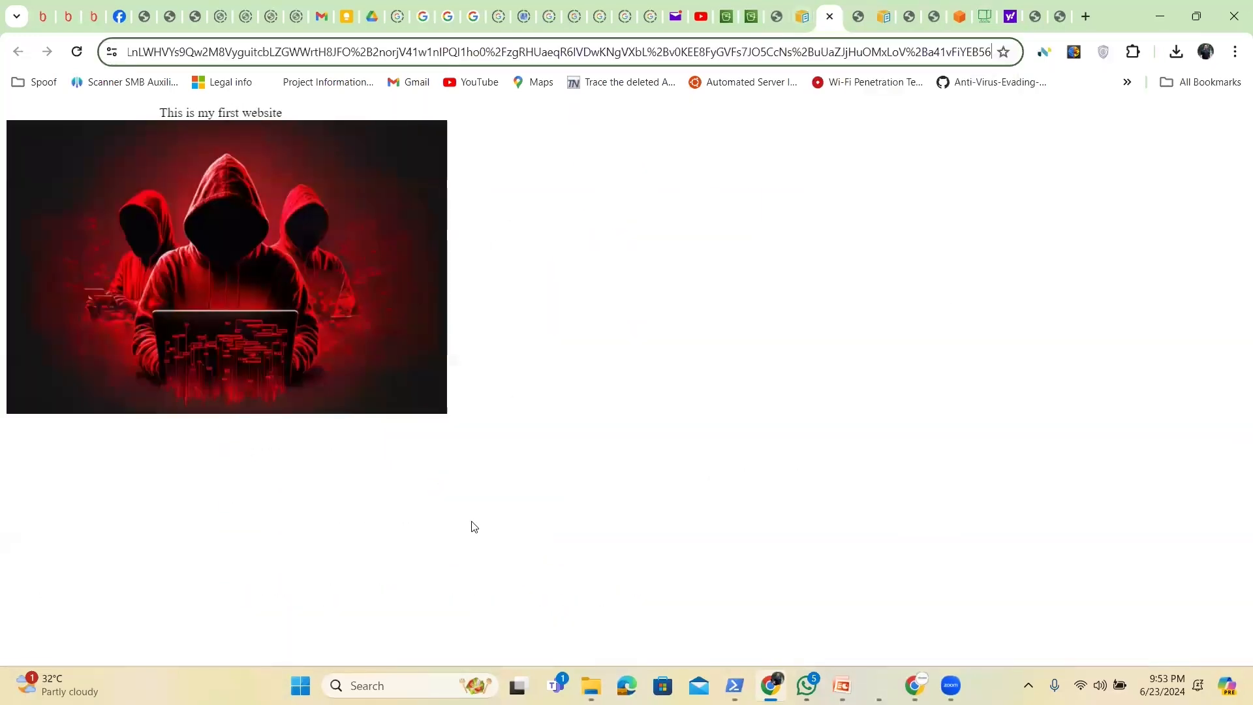
click(777, 17)
click(472, 522)
key(ctrl+v)
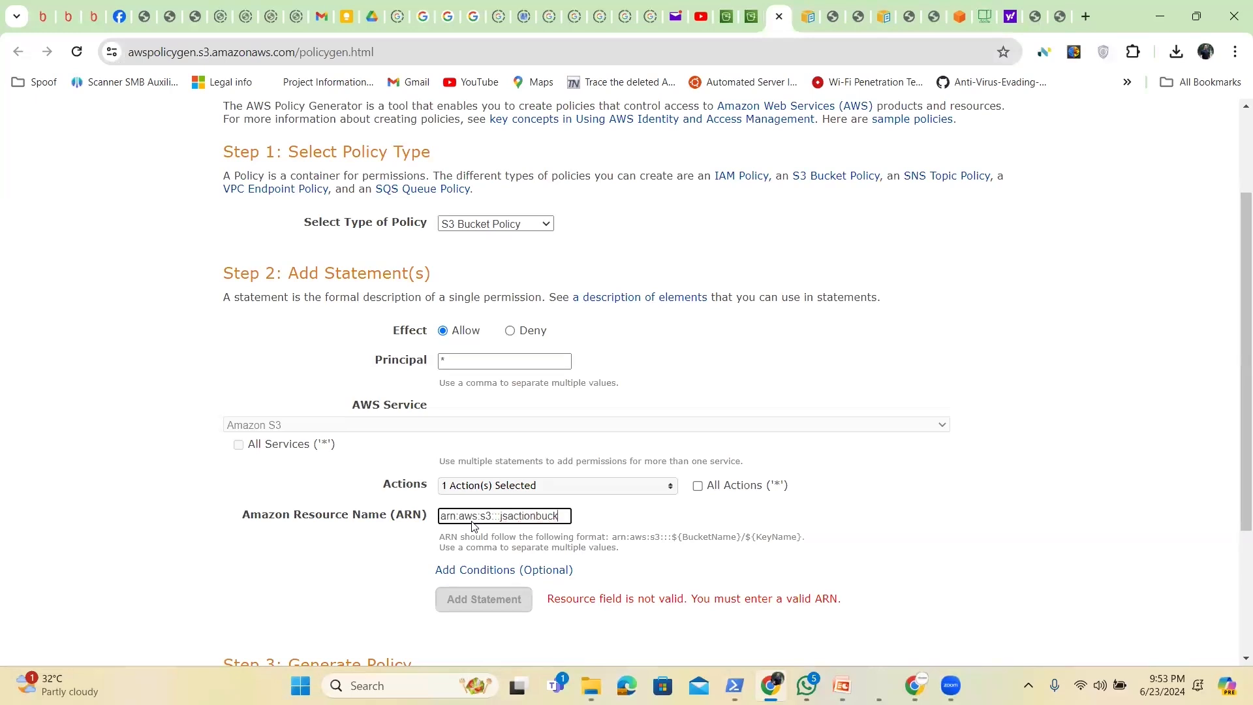
click(636, 521)
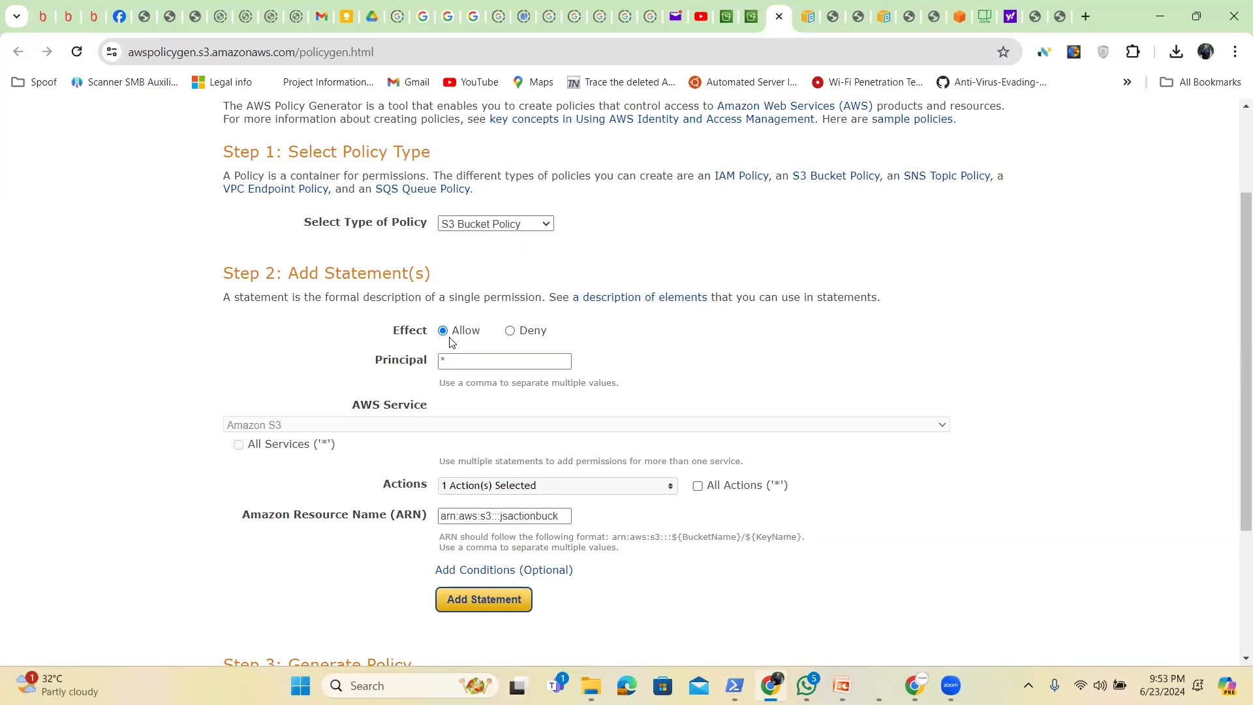
click(466, 359)
click(558, 515)
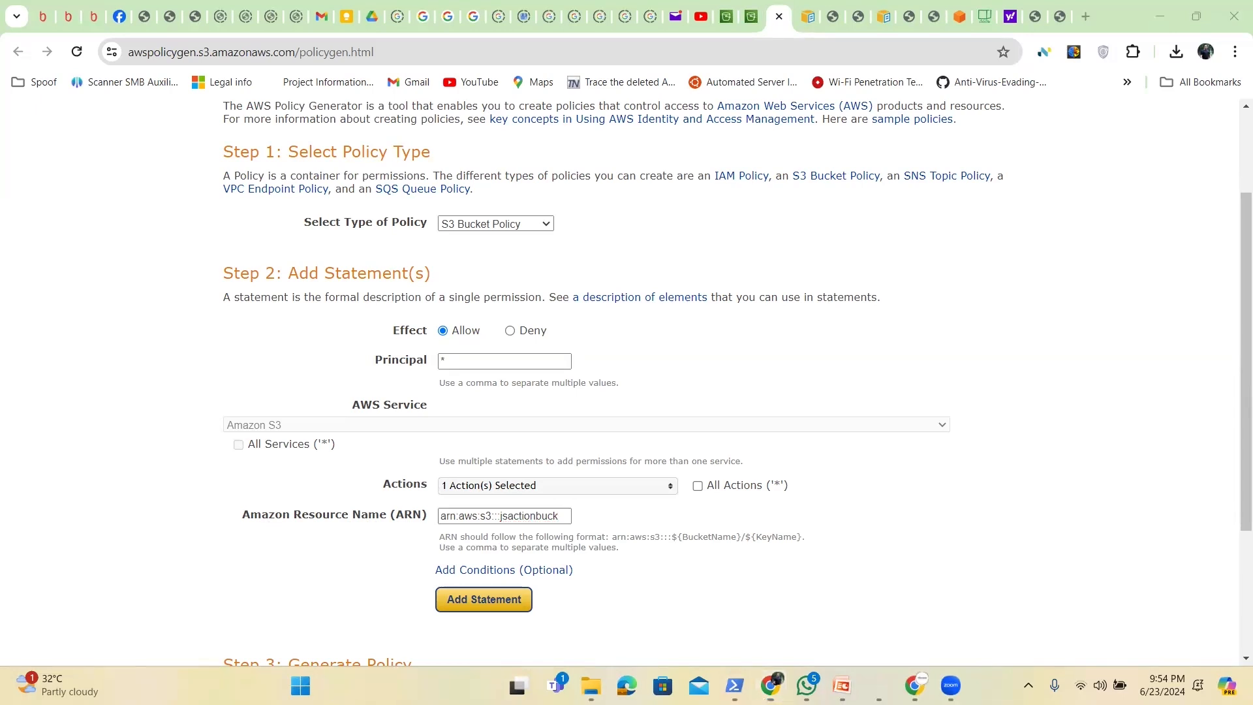
key(super)
text(c:\)
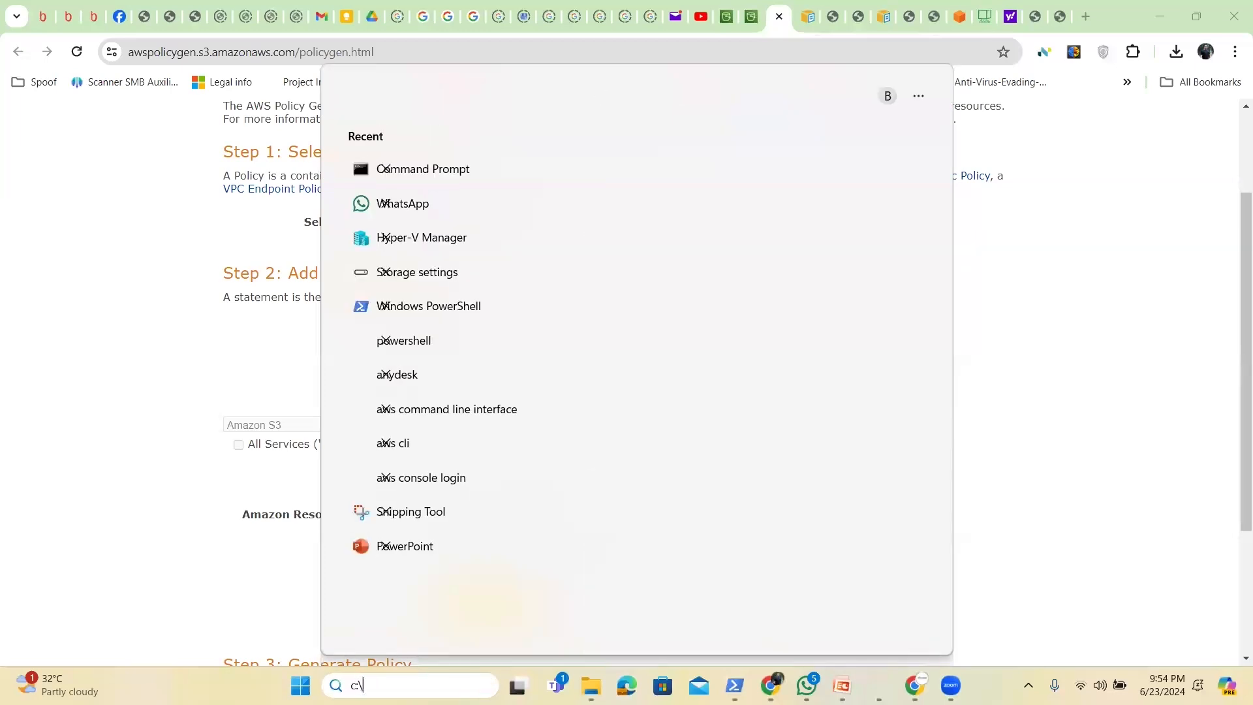
text(myfolder)
text(\)
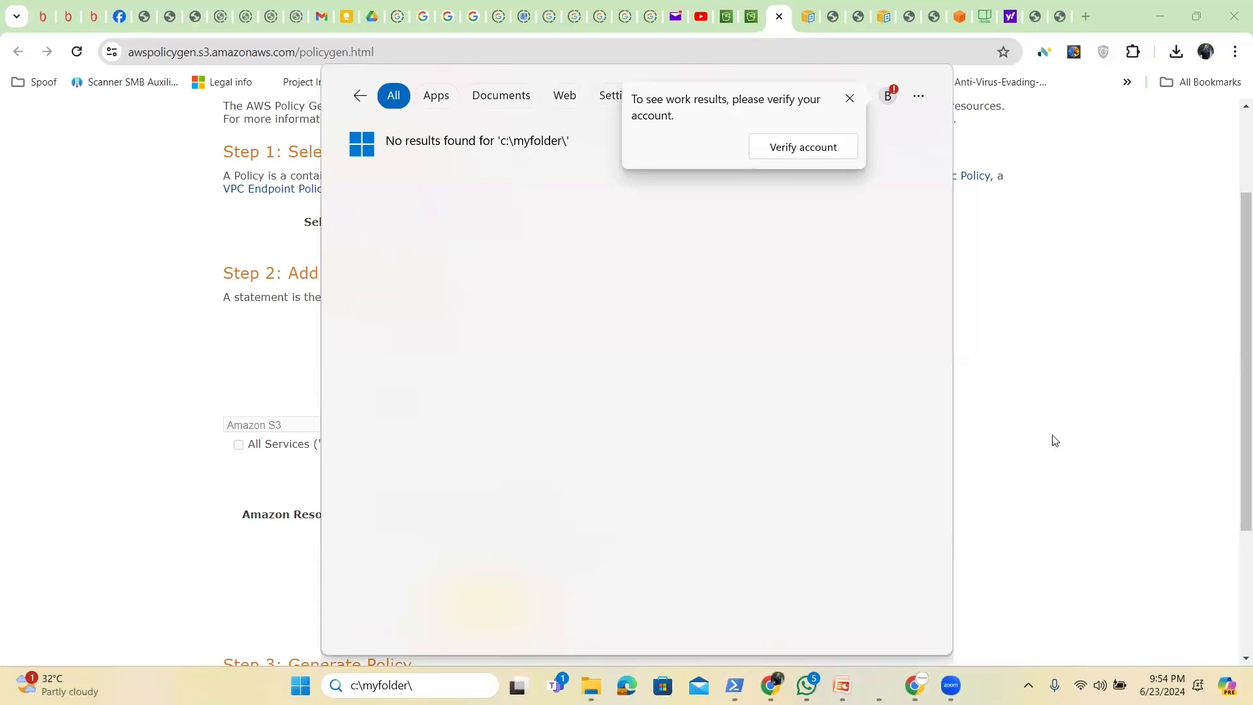
click(1108, 427)
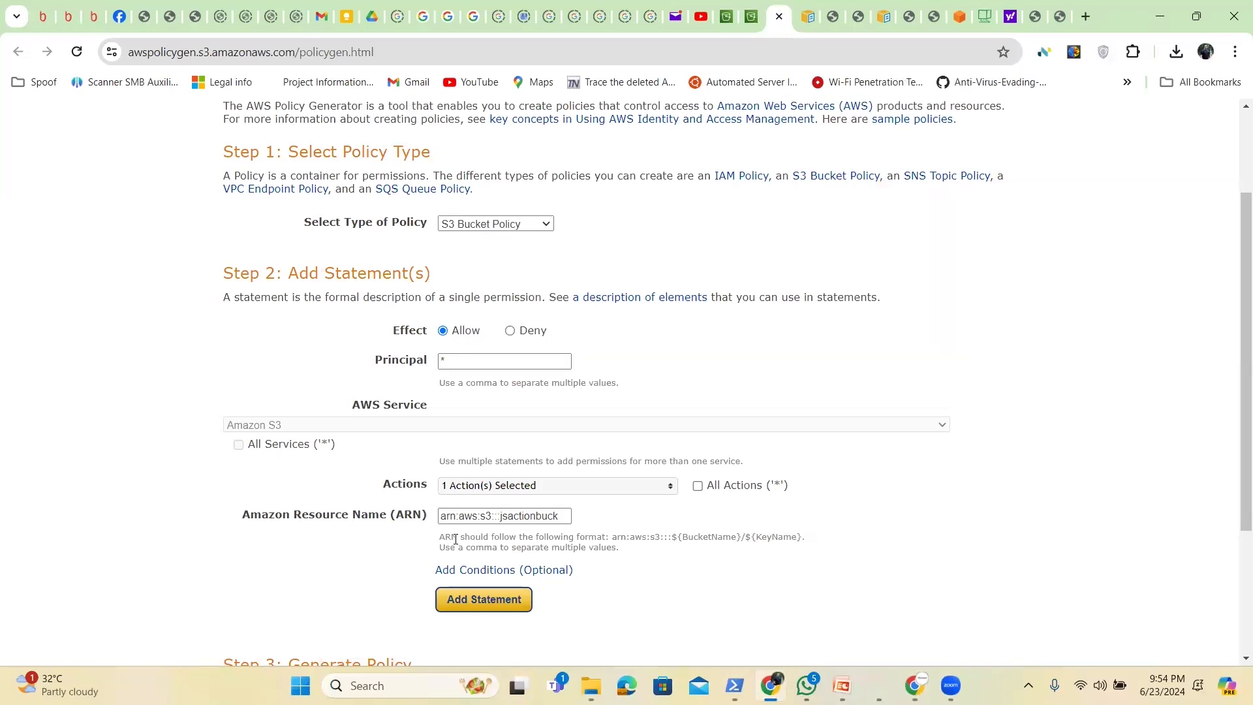
- Append /* to the jsactionbuck ARN so it covers all objects, and add the statement to the policy
drag(662, 529, 719, 556)
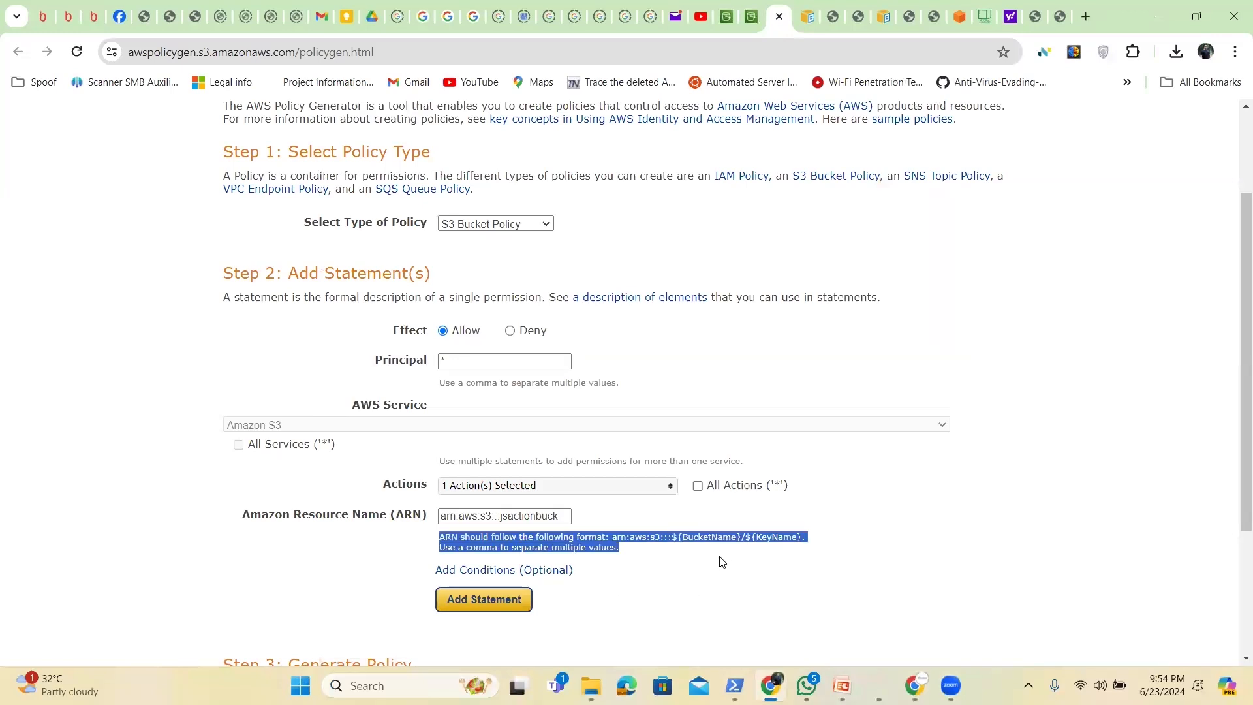
click(563, 516)
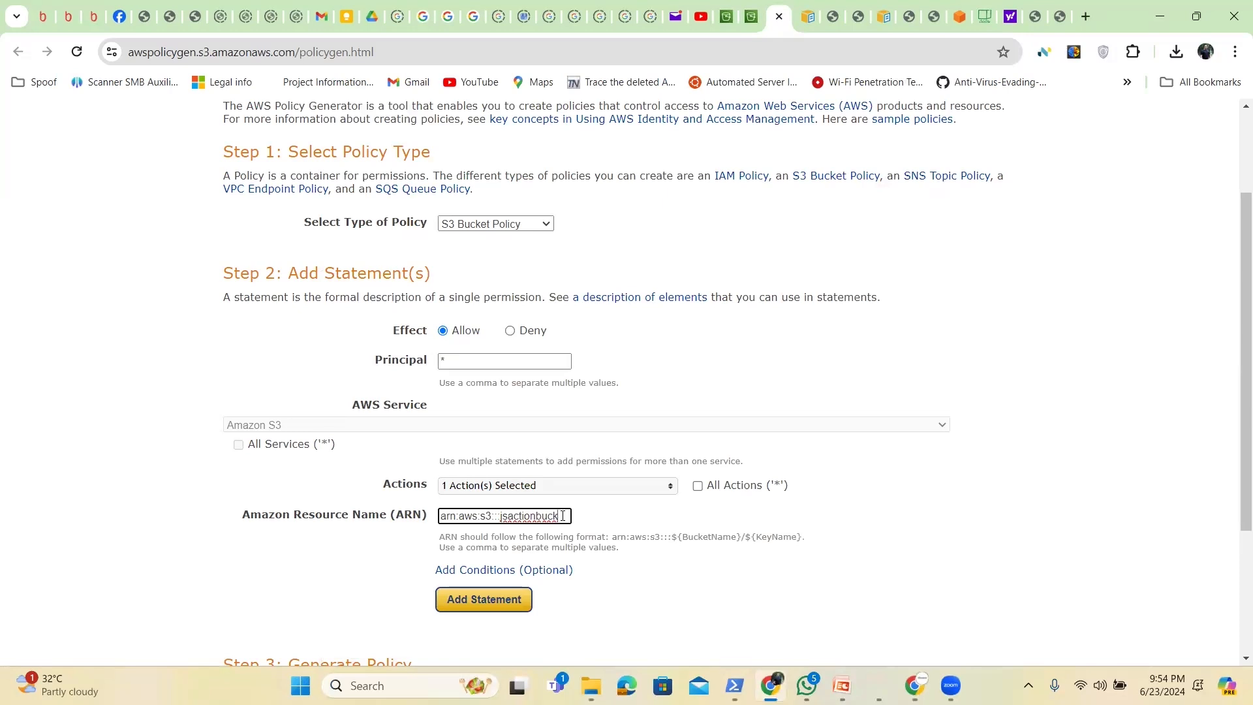
text(/*)
drag(1236, 506, 1236, 591)
scroll(1236, 592, down, 1)
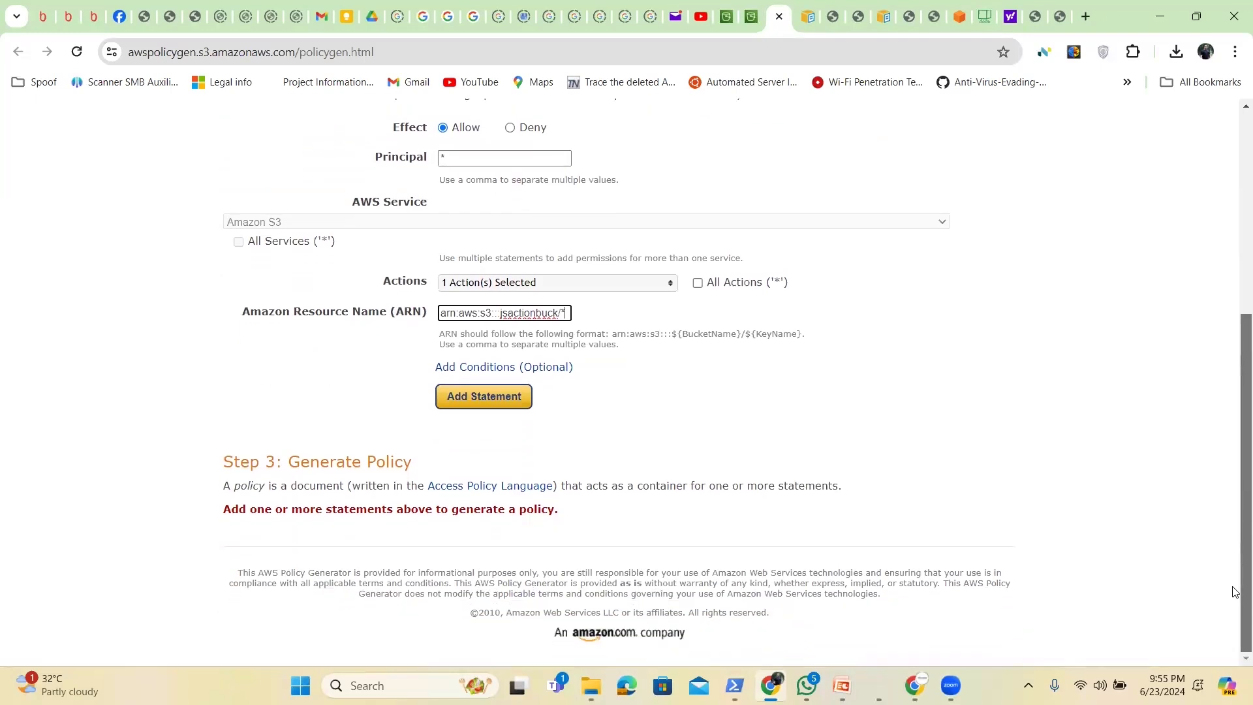
click(484, 401)
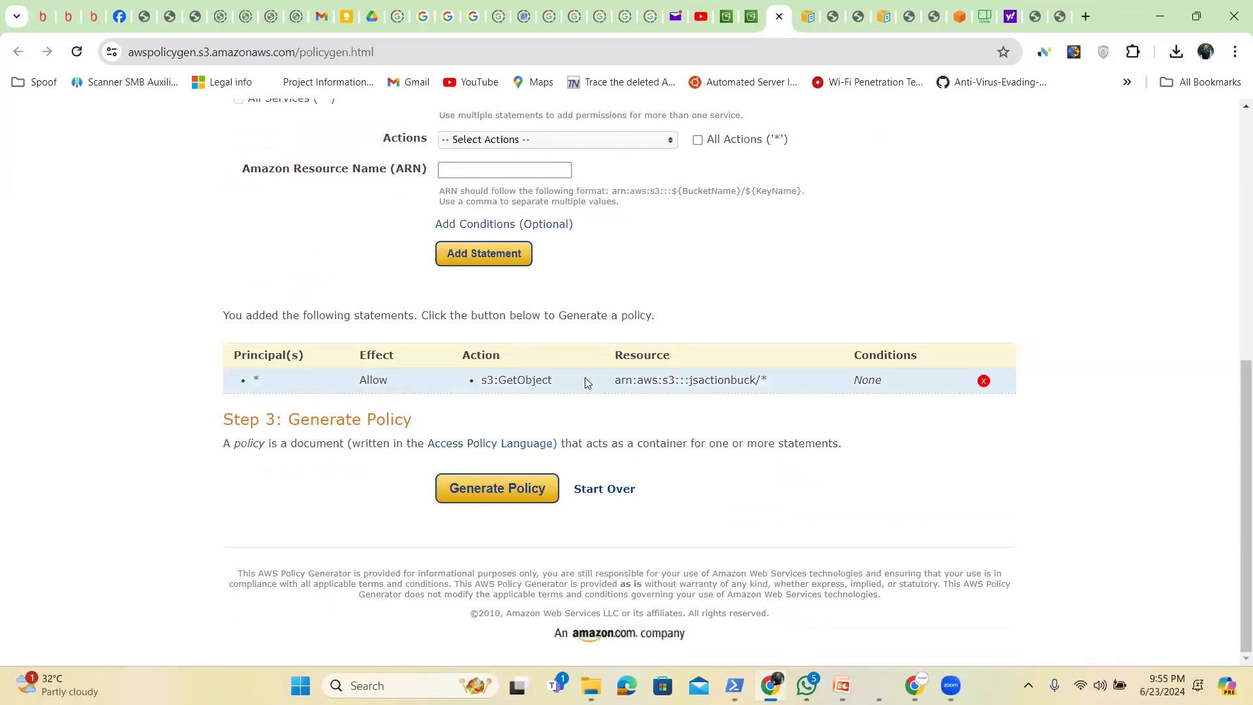
- Generate the policy, copy its full JSON document and switch back to the S3 console
click(506, 501)
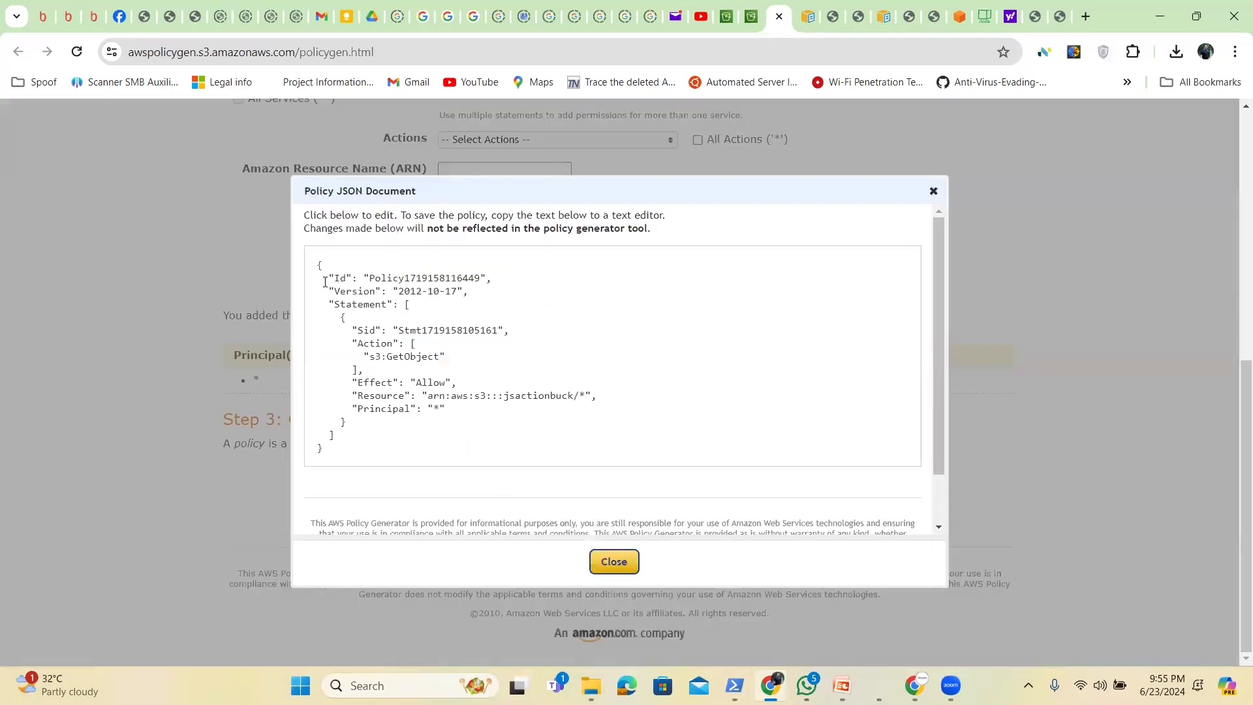
drag(317, 264, 356, 453)
key(ctrl+c)
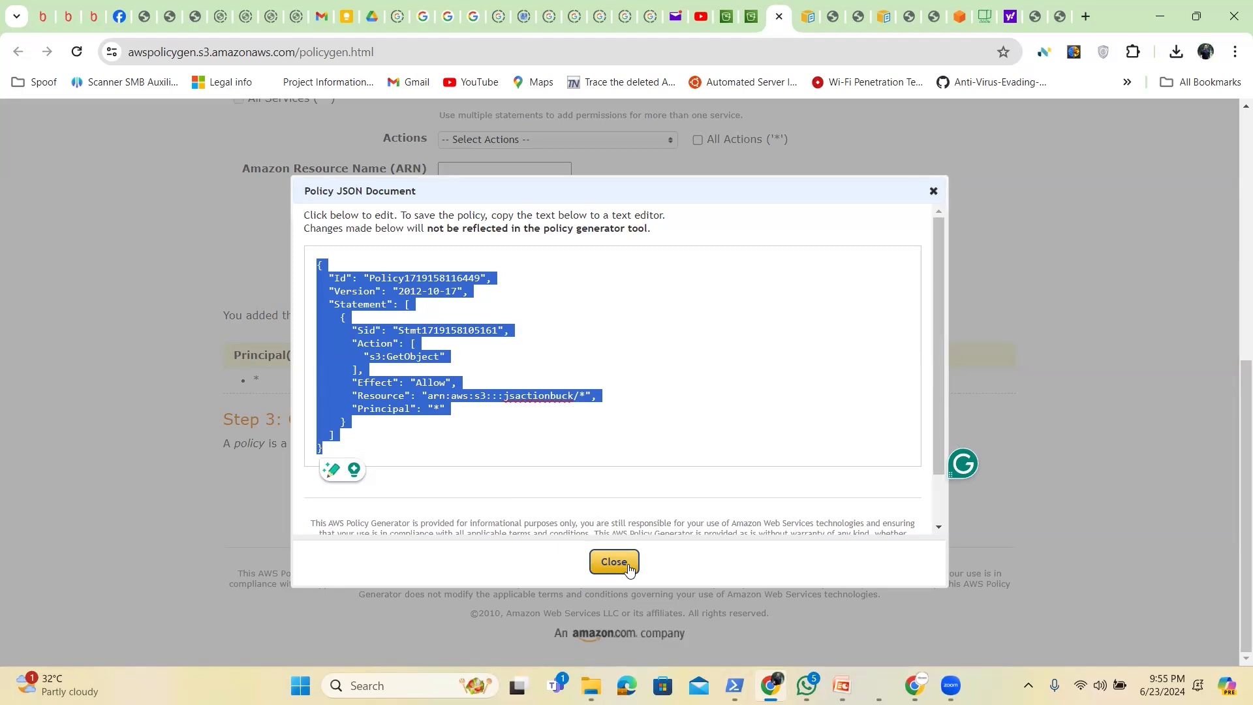
key(Escape)
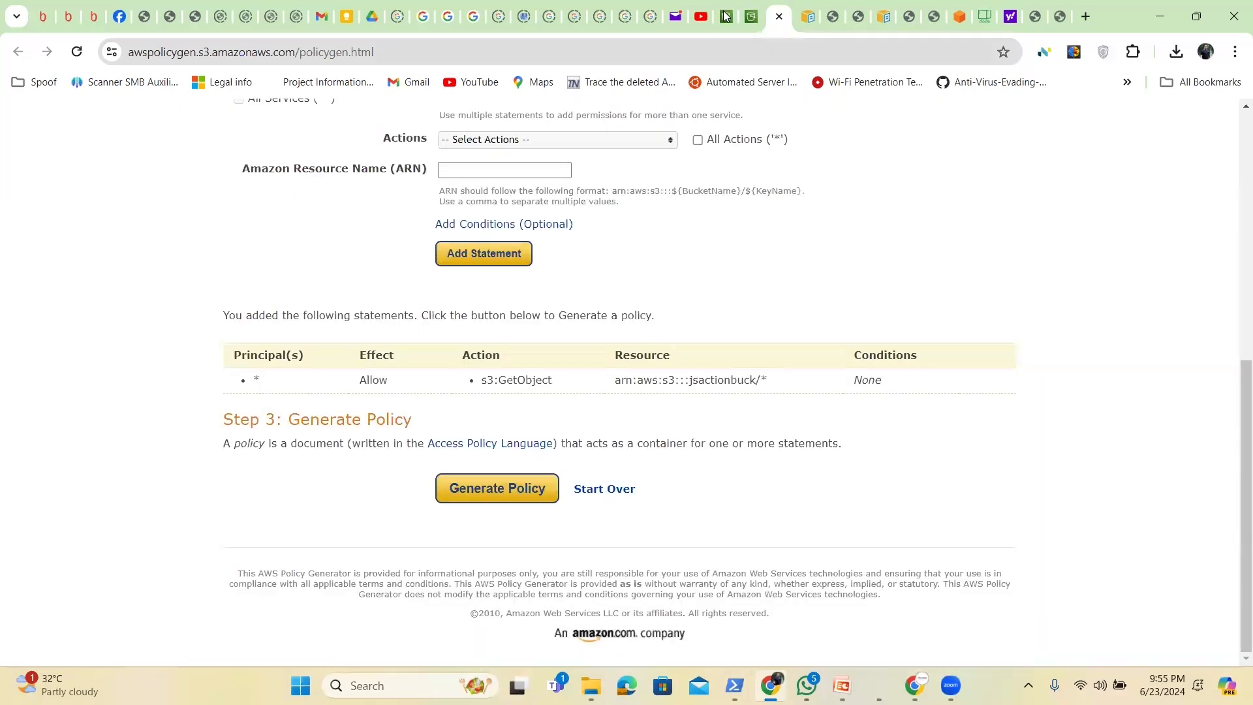
click(729, 17)
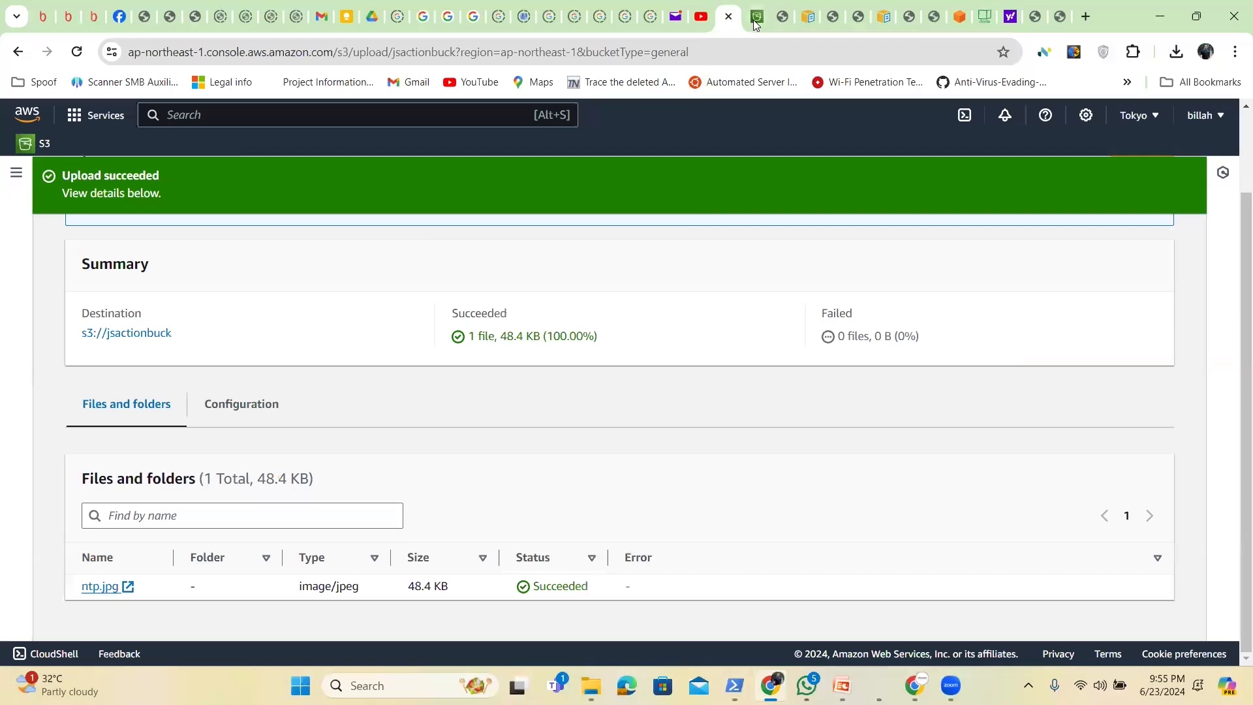
- Paste the generated GetObject policy JSON into the empty policy editor of jsactionbuck
click(754, 18)
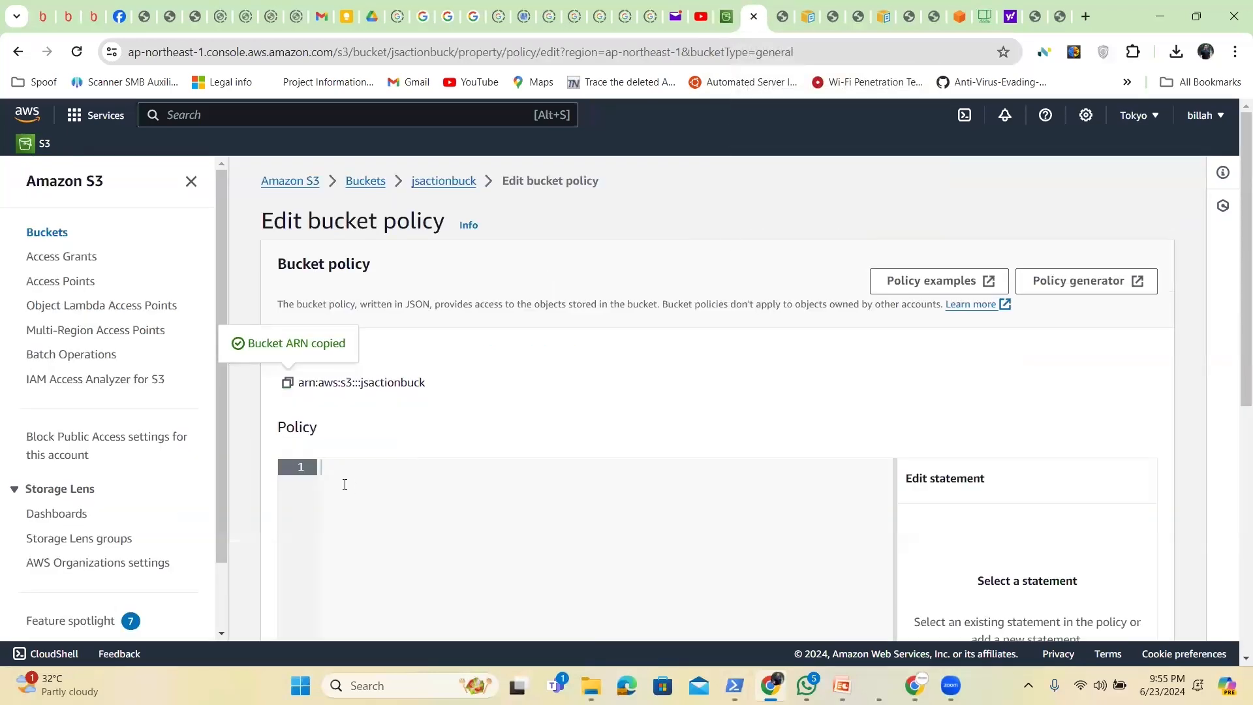
key(ctrl+v)
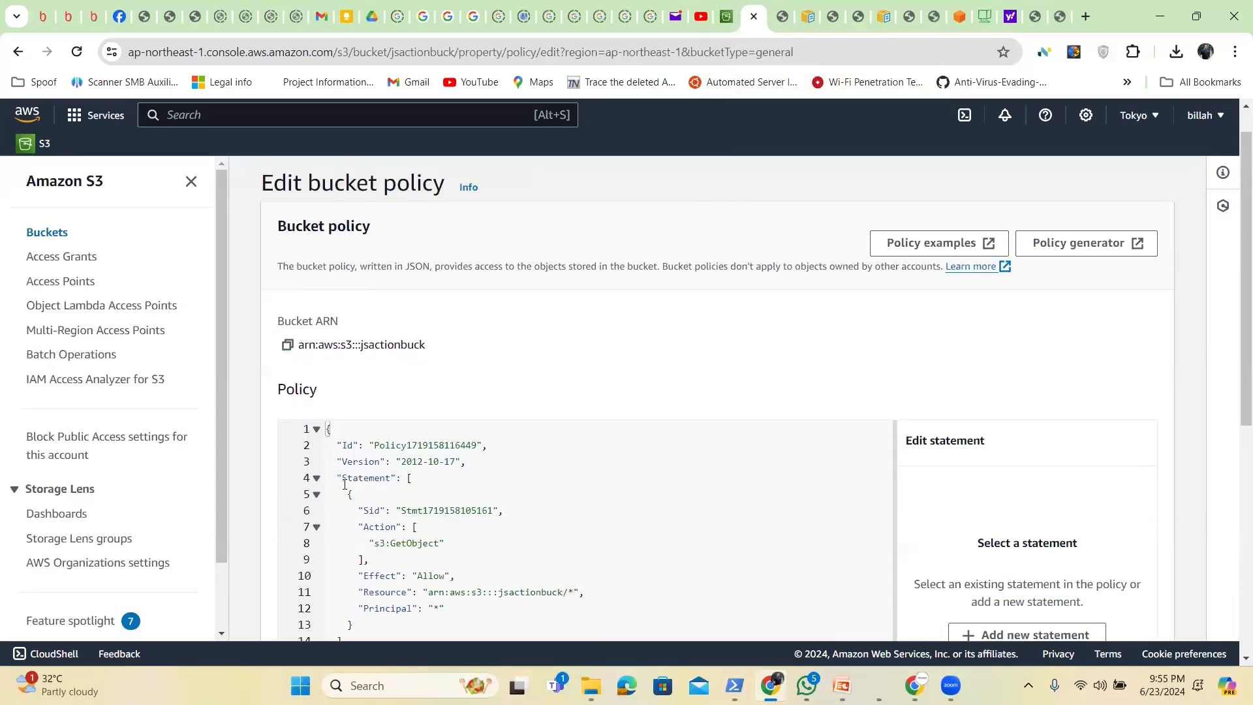
scroll(344, 484, down, 2)
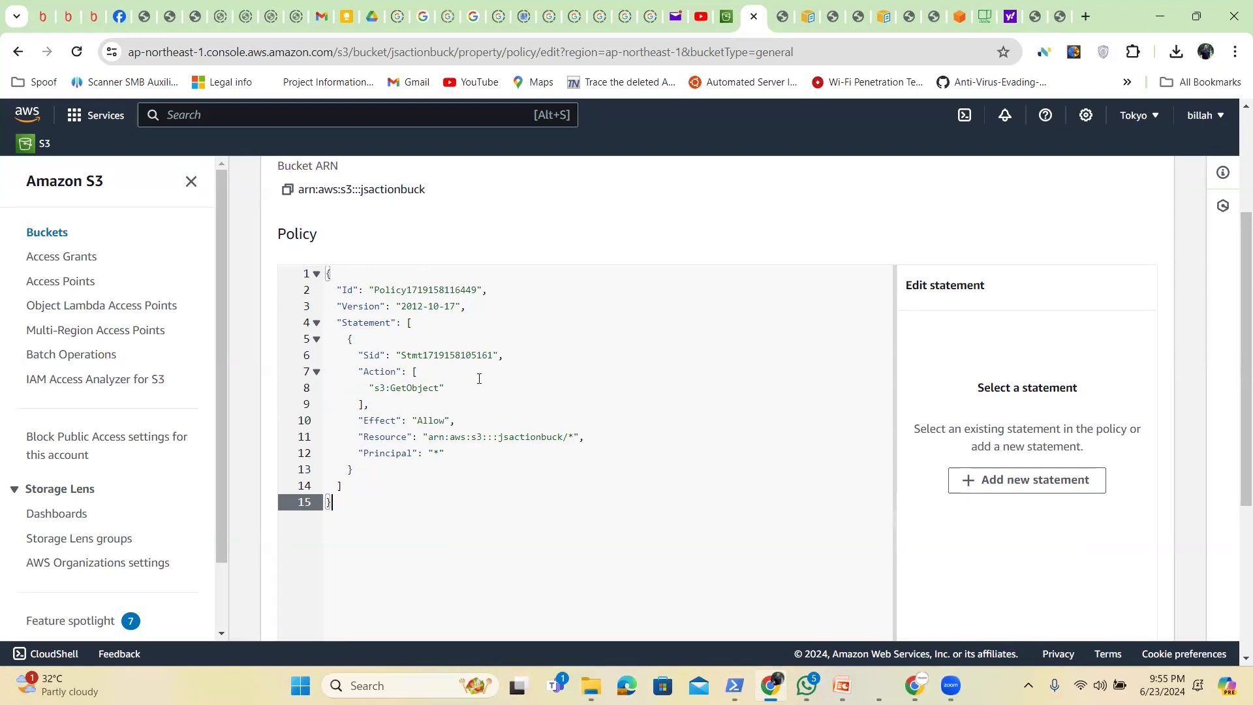
- Examine the Action, Effect, Resource and Principal elements of the statement in the pasted bucket policy
click(380, 372)
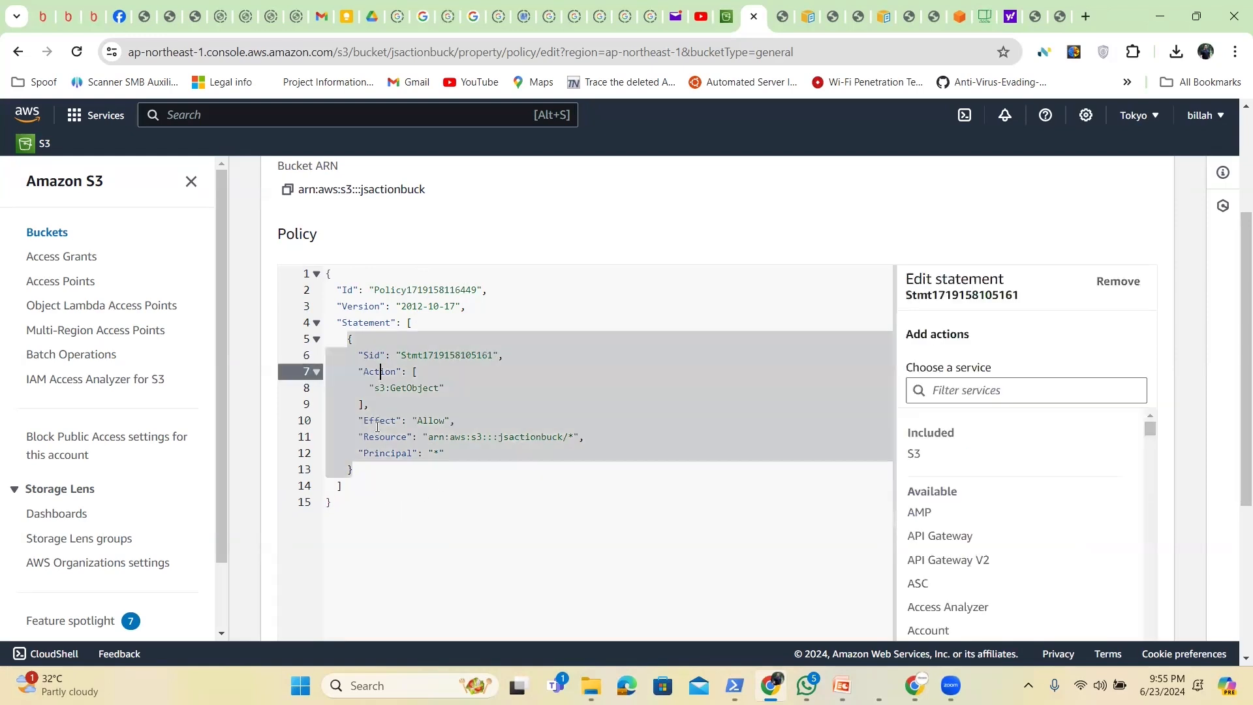
click(380, 425)
click(381, 437)
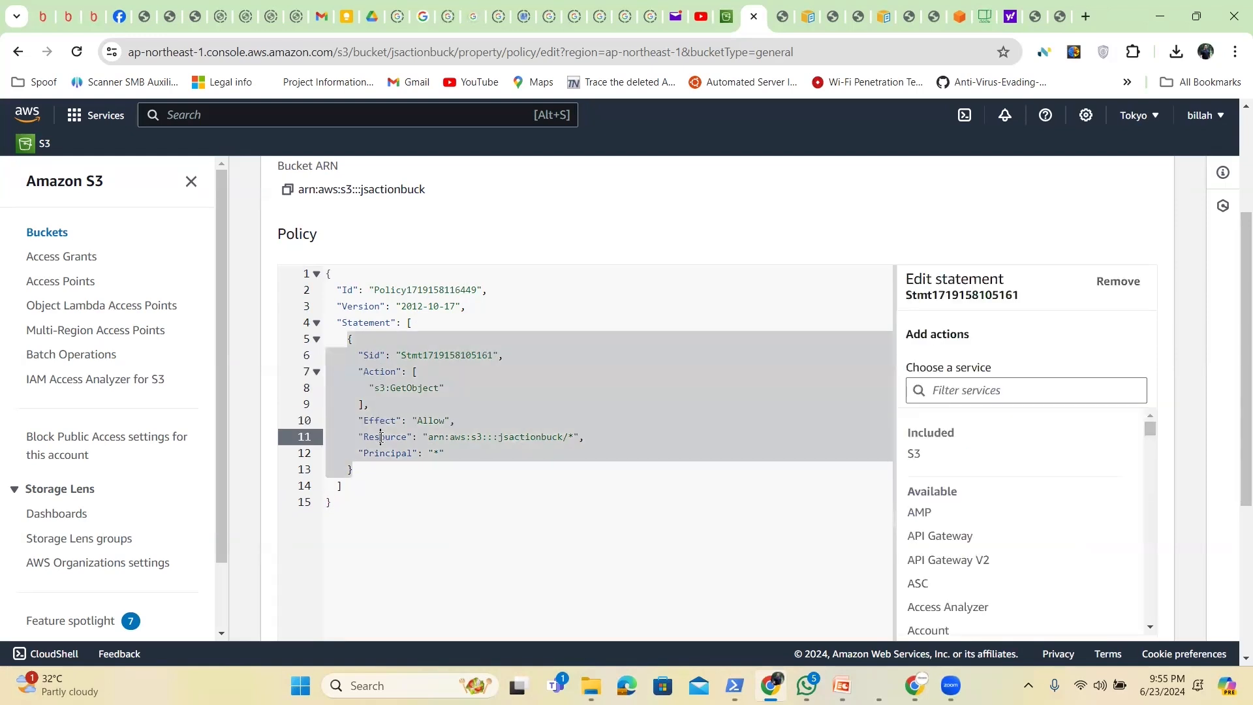
click(381, 454)
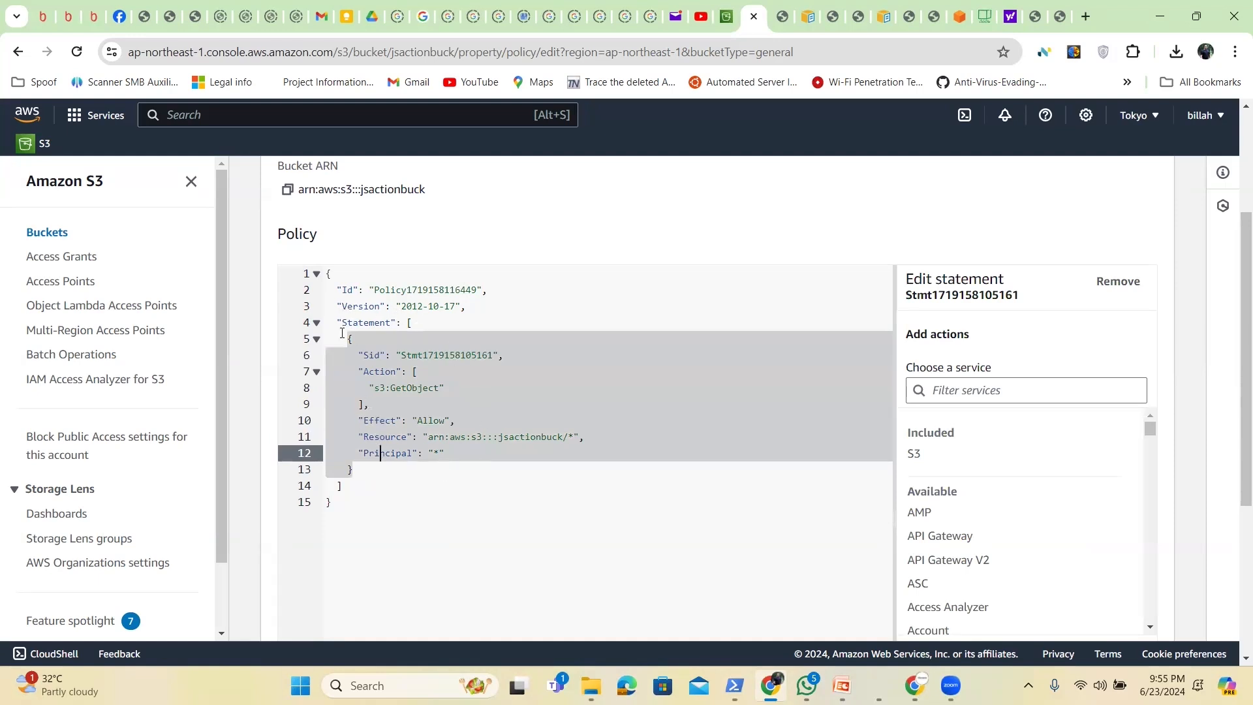
click(381, 373)
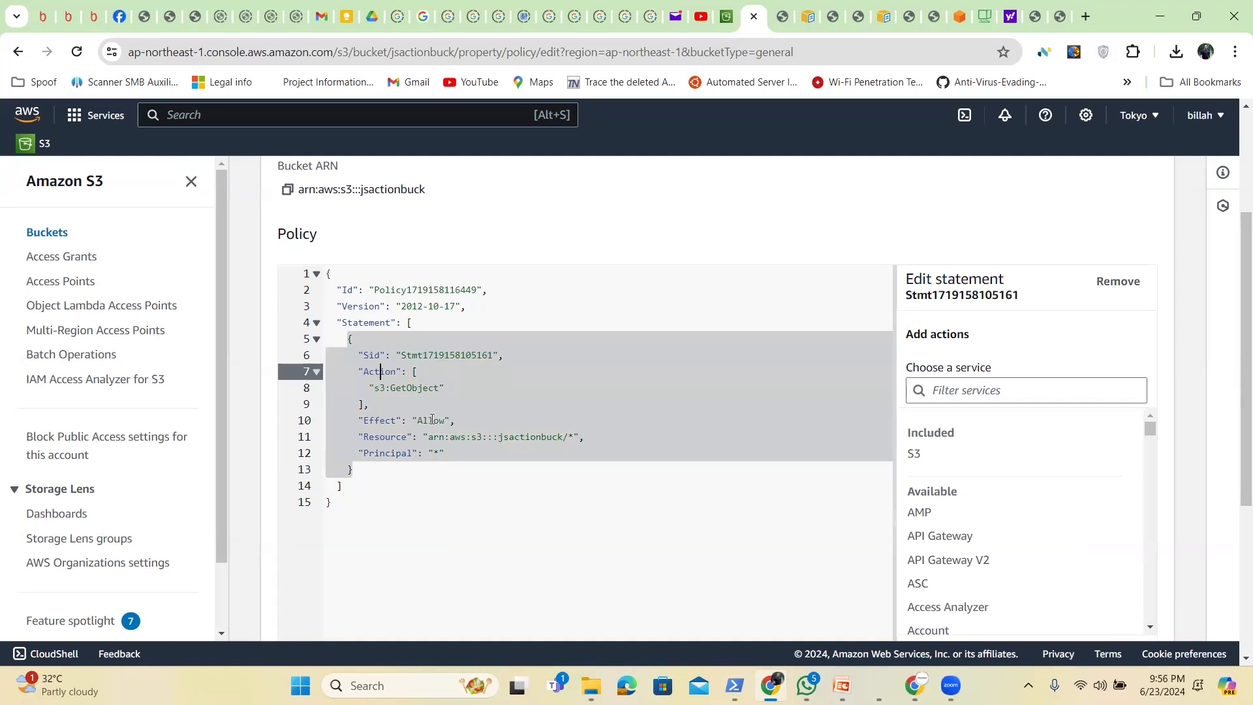
click(376, 437)
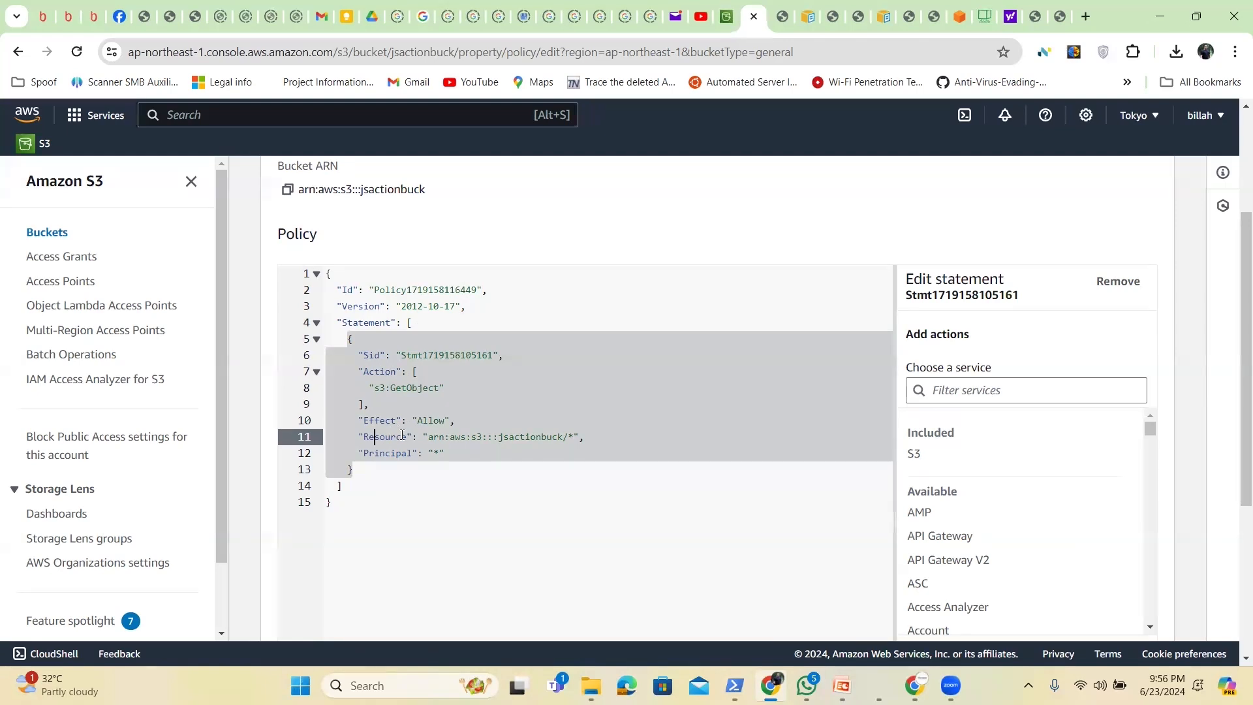
click(375, 372)
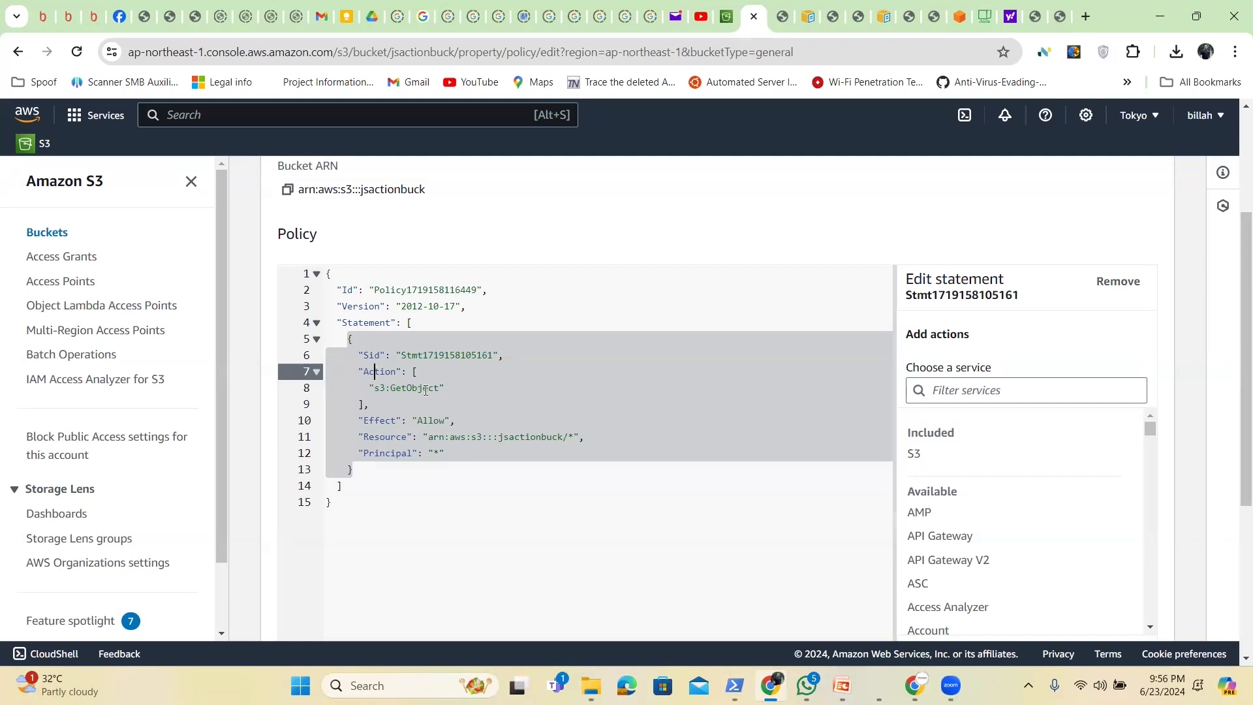
click(371, 424)
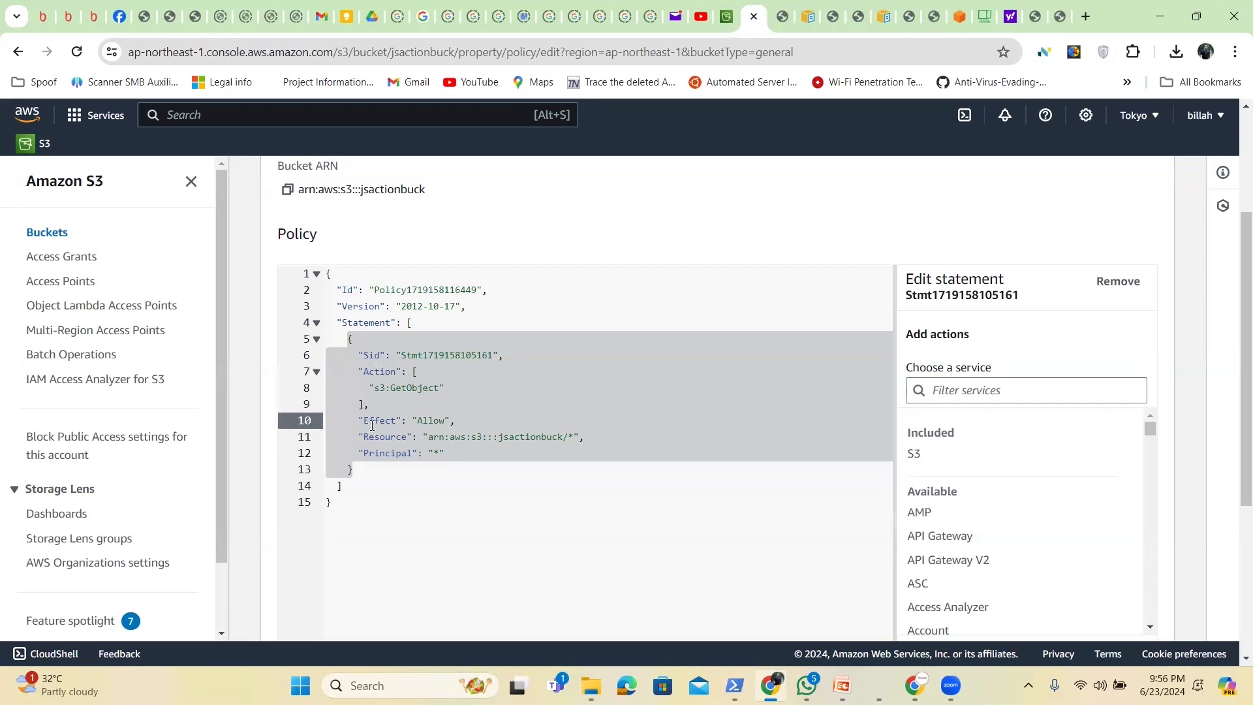
click(386, 439)
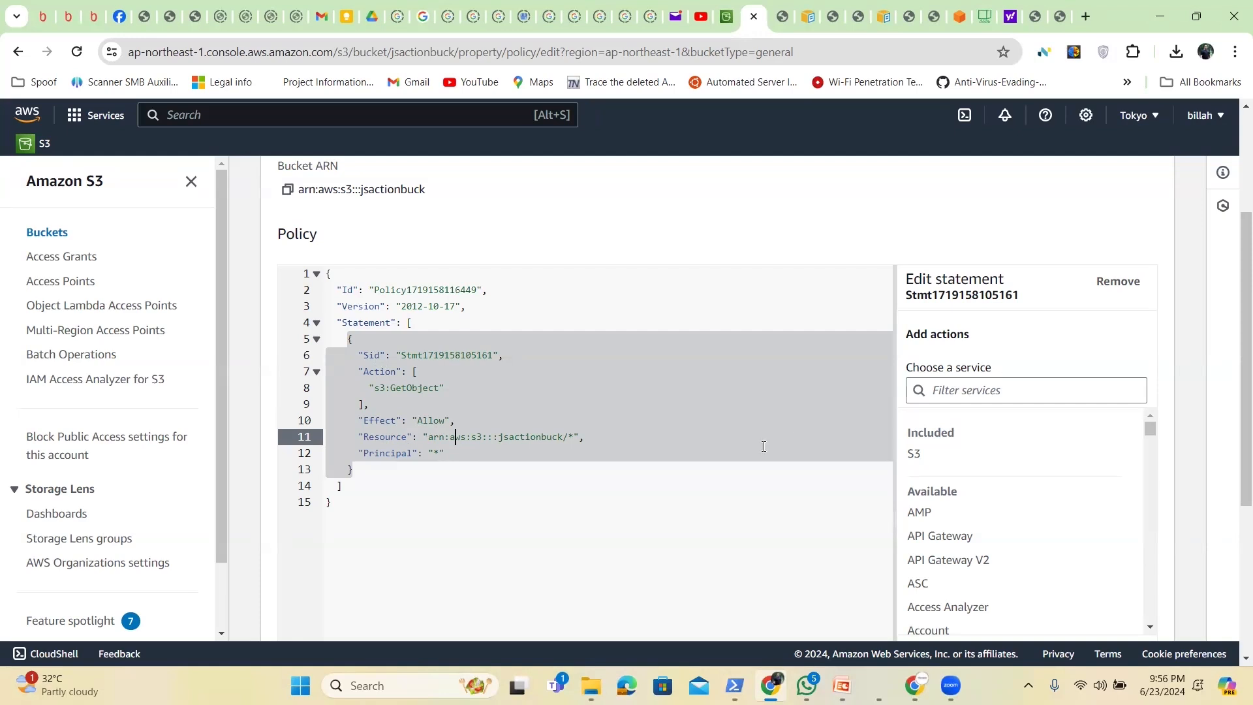
- Save the edited bucket policy for jsactionbuck
click(621, 489)
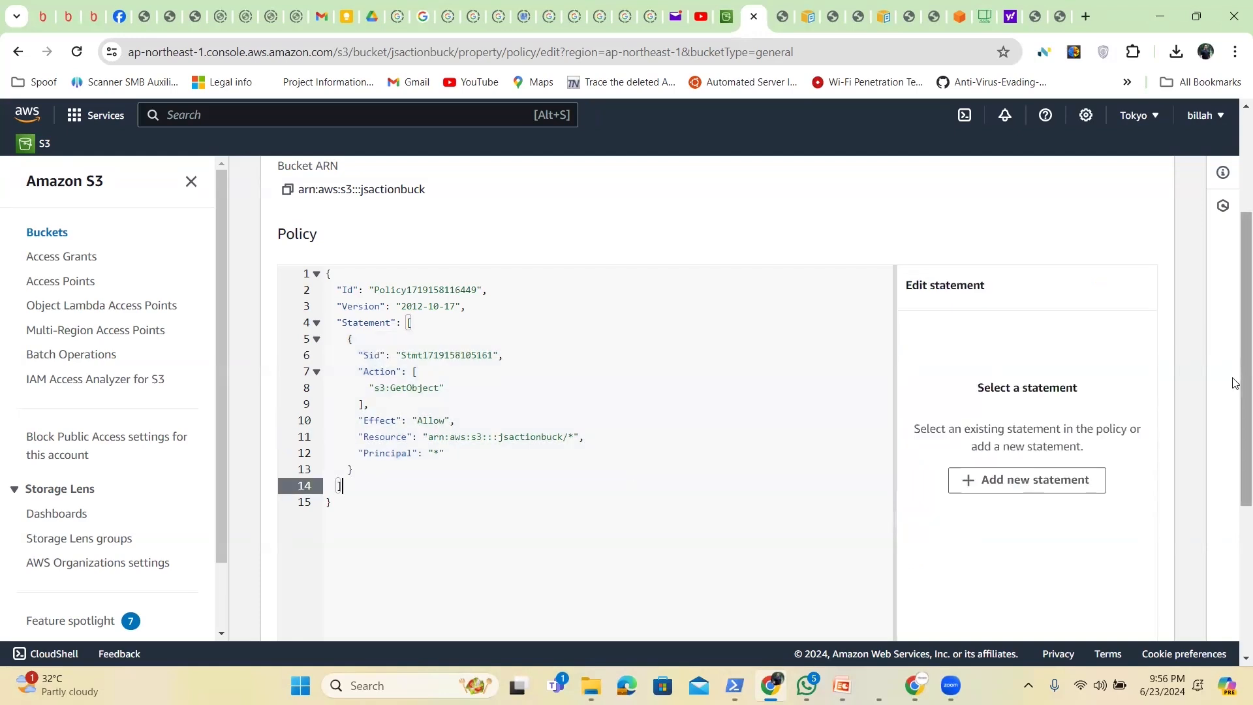
scroll(1236, 455, down, 2)
scroll(1235, 470, down, 3)
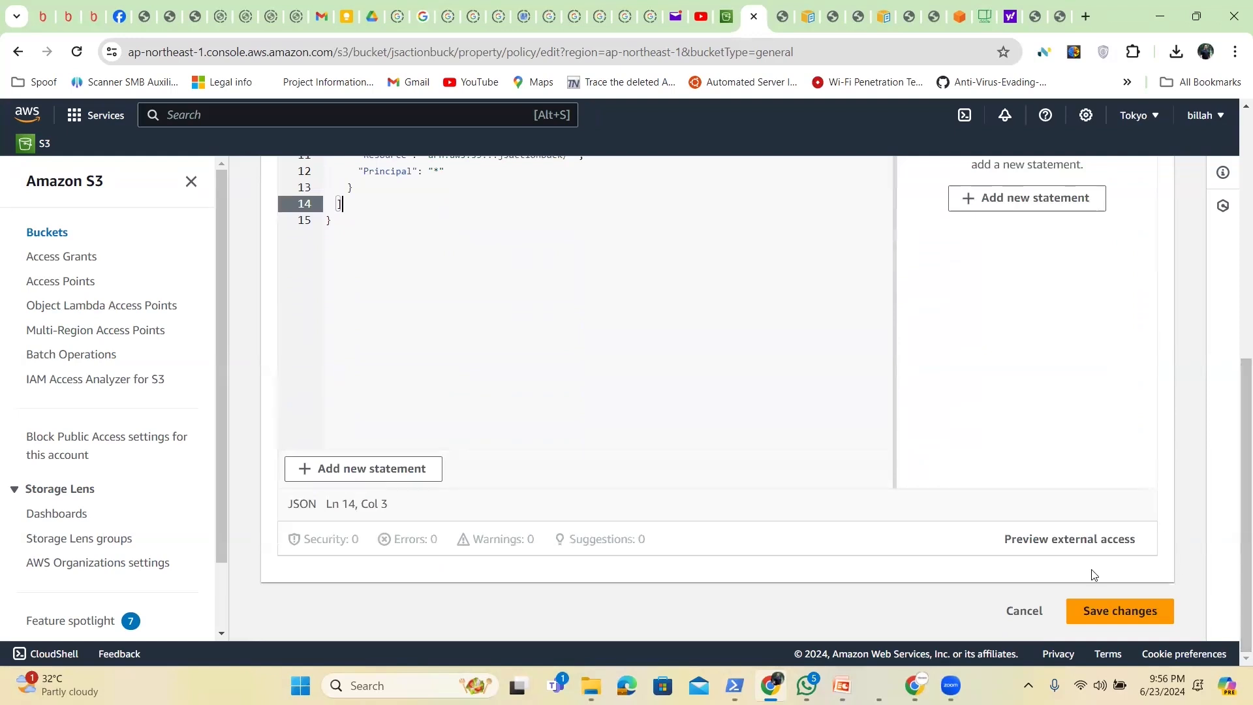
click(1128, 619)
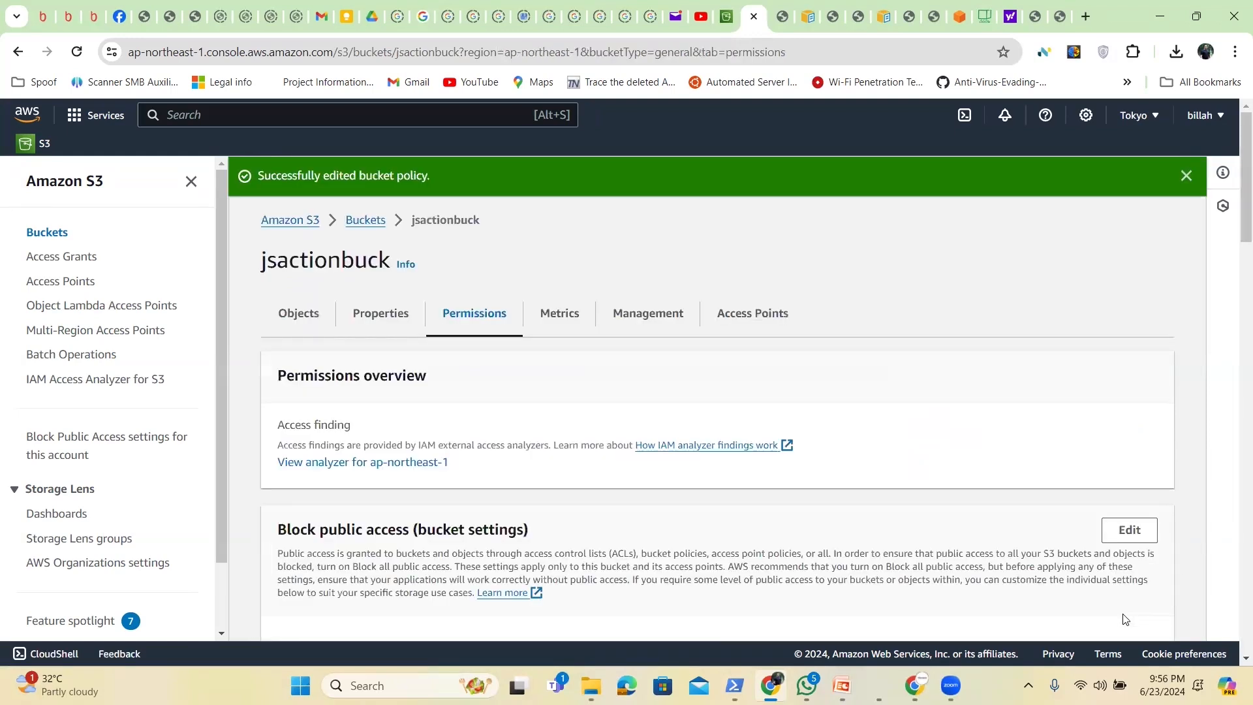
- Open ntp.jpg's object details in jsactionbuck and reload its object URL in the browser to check public access
click(358, 222)
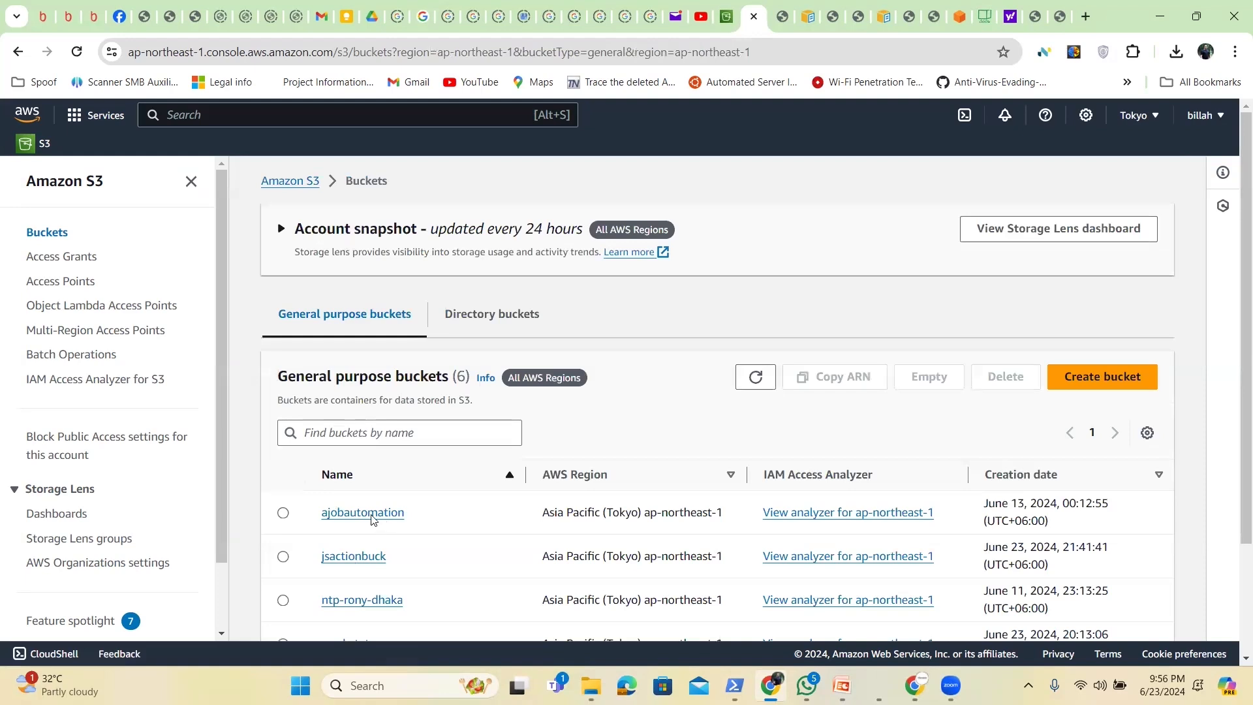
click(358, 557)
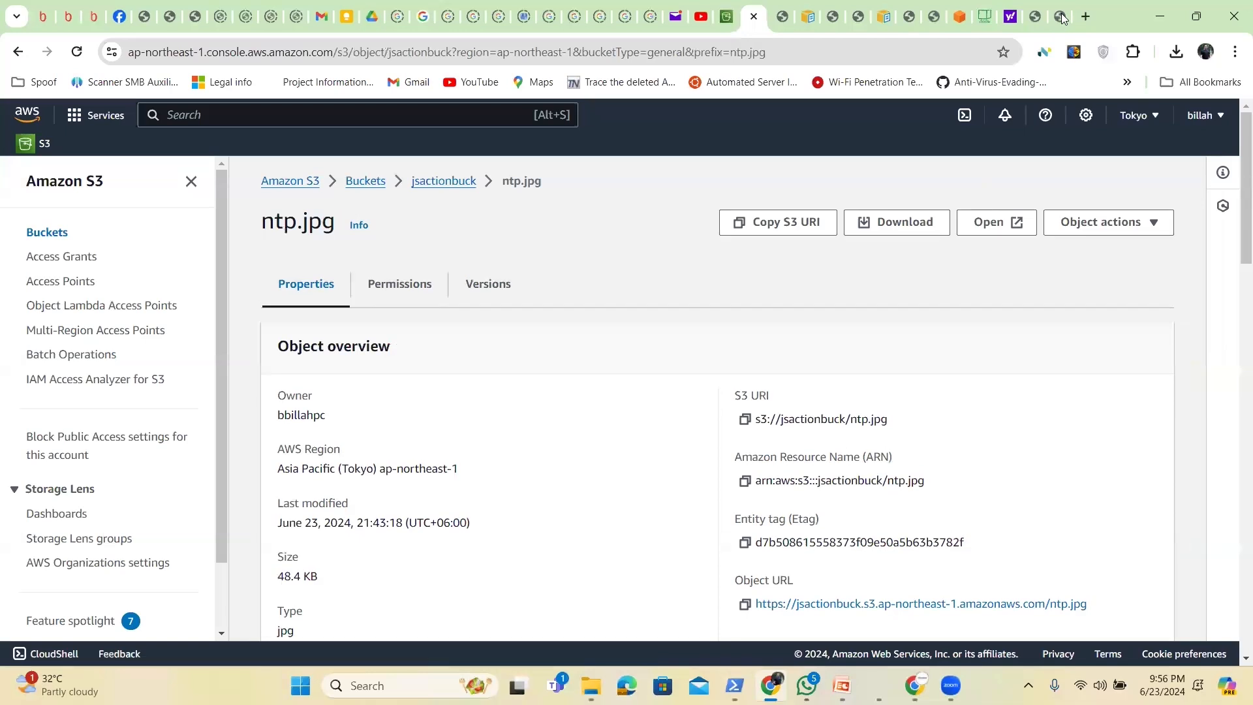
click(1063, 18)
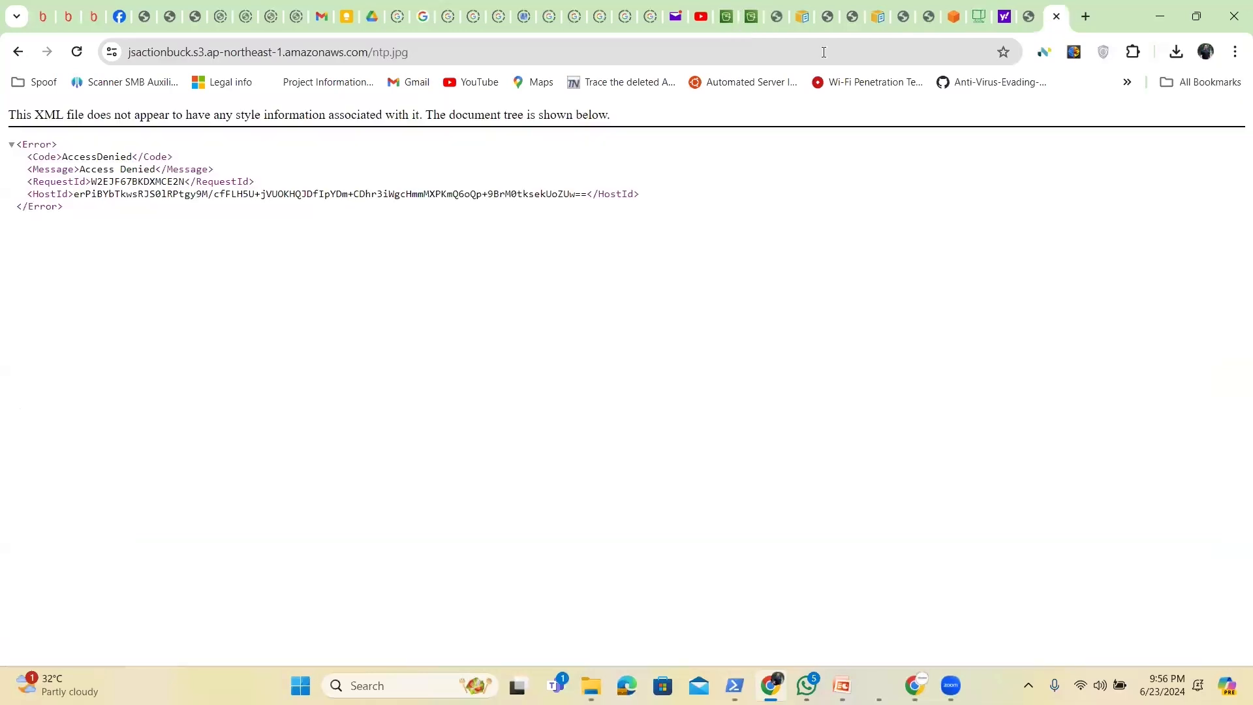
click(824, 53)
click(824, 52)
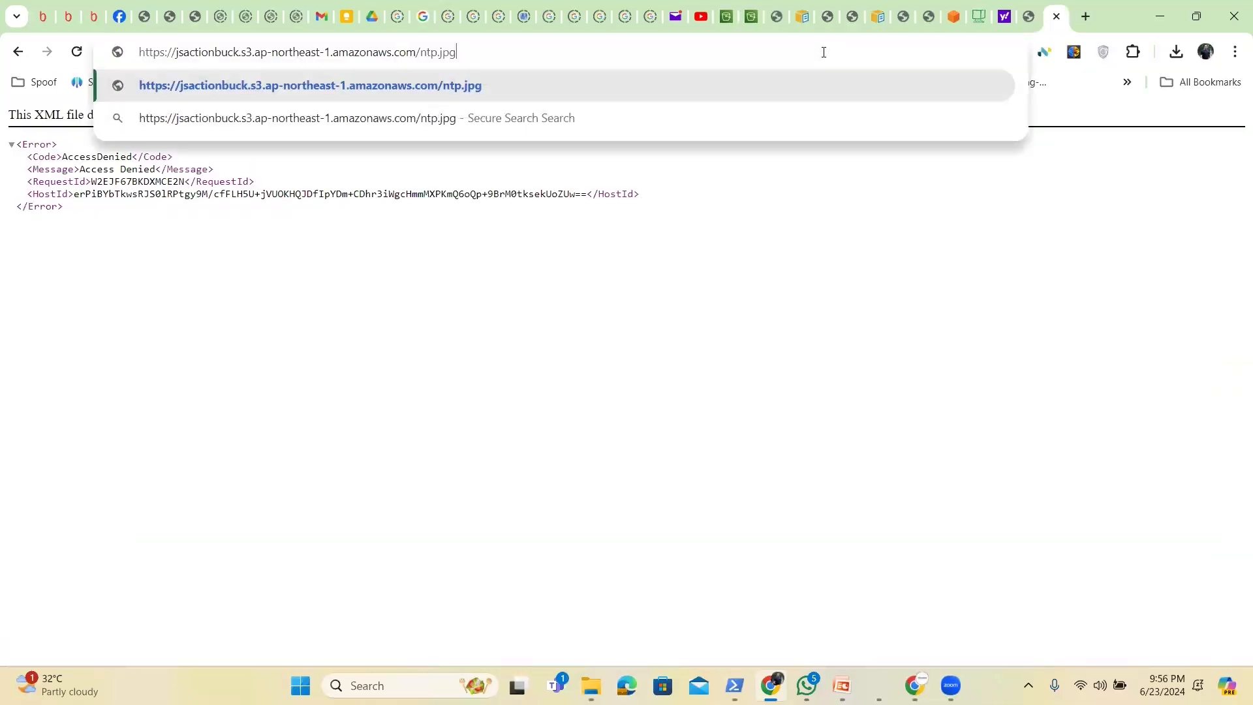
key(Return)
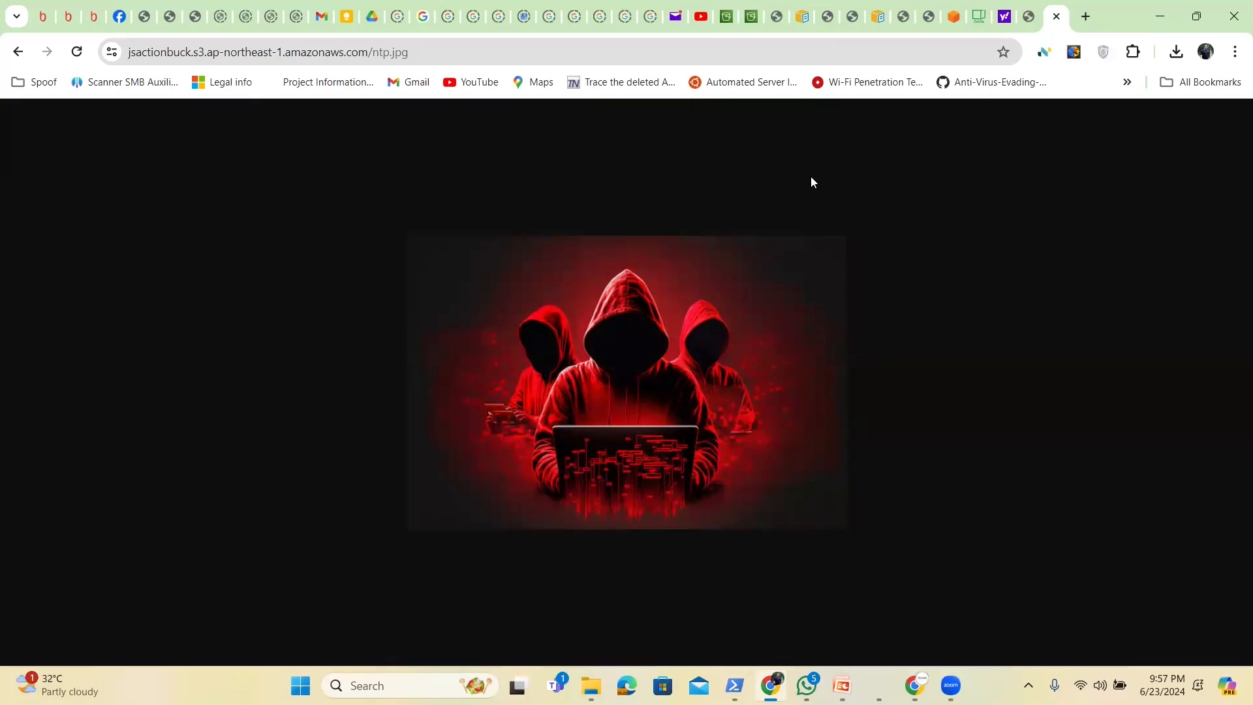
click(929, 21)
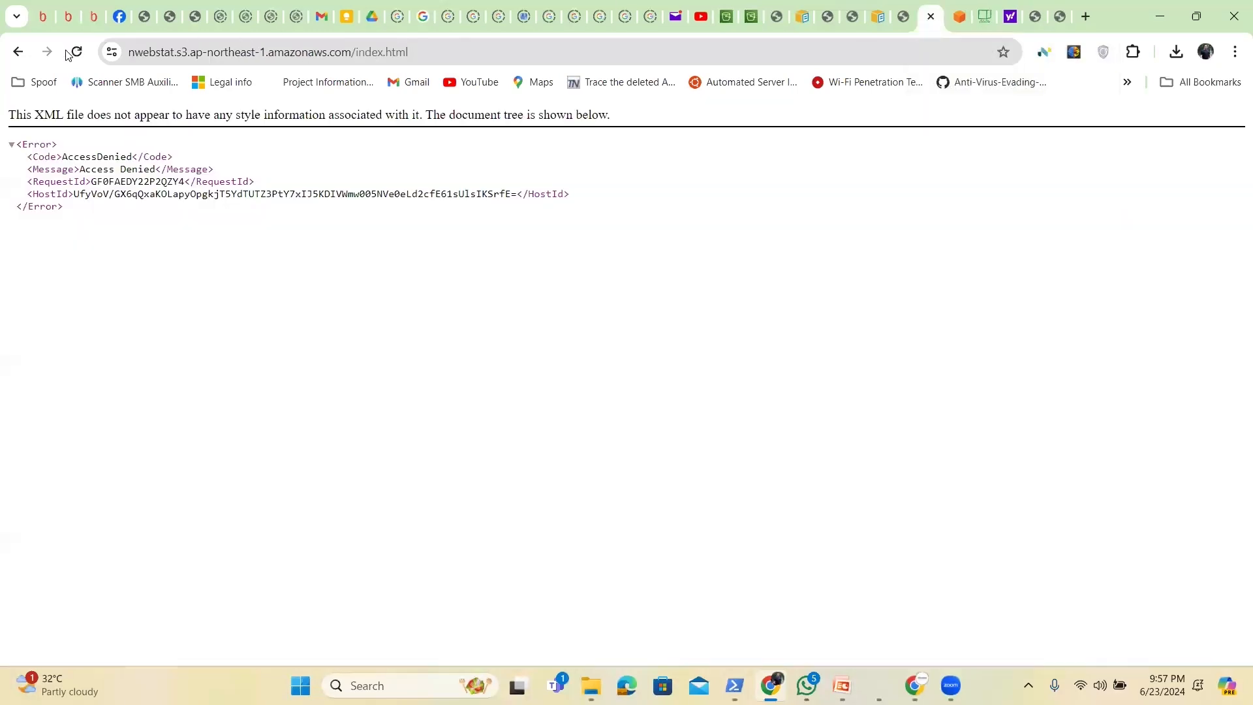
click(20, 52)
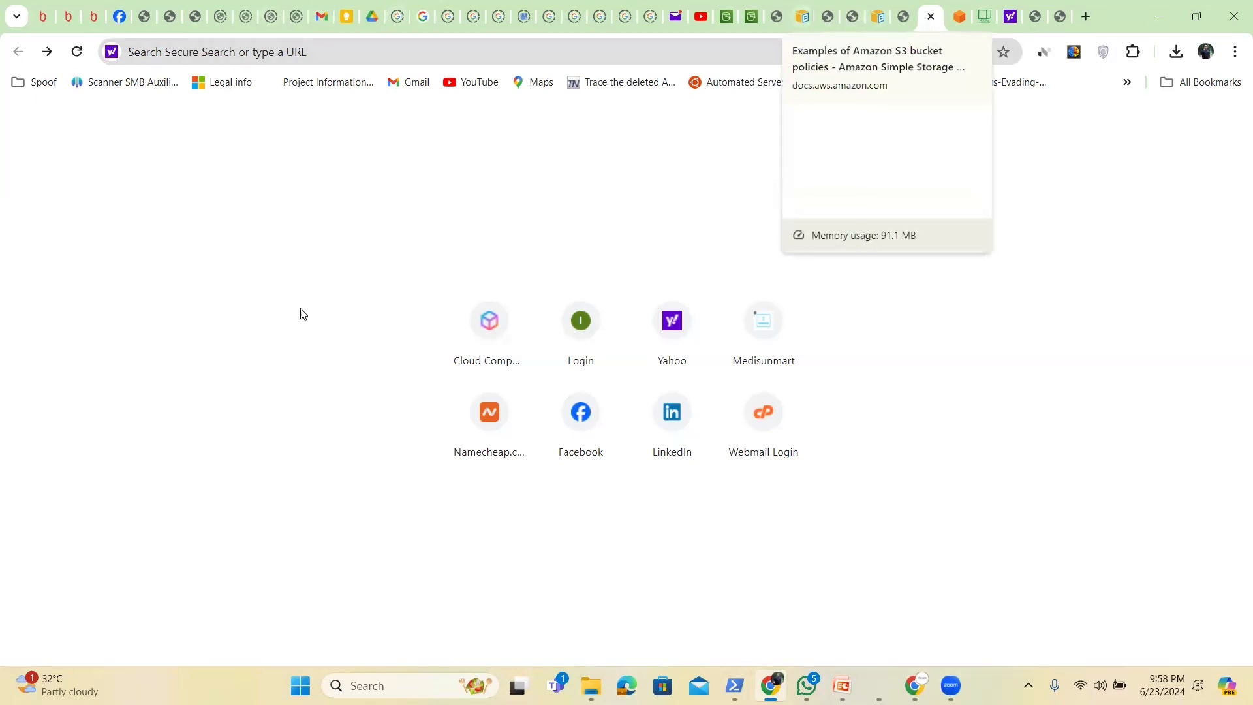
- Review the AWS guide on example S3 bucket policies, including the section on granting read-only permission to a public anonymous user
key(ctrl+shift+Tab)
key(ctrl+shift+Tab)
key(ctrl+shift+Tab)
key(ctrl+shift+Tab)
key(ctrl+shift+Tab)
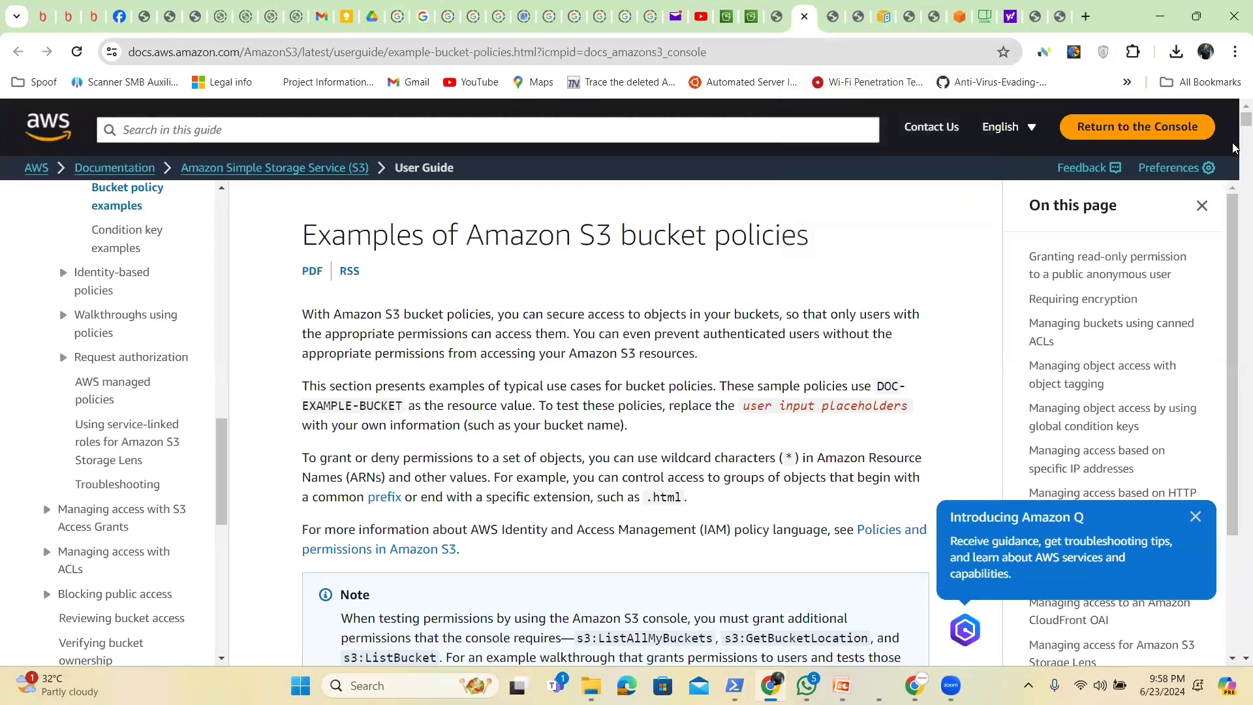
scroll(1039, 351, down, 10)
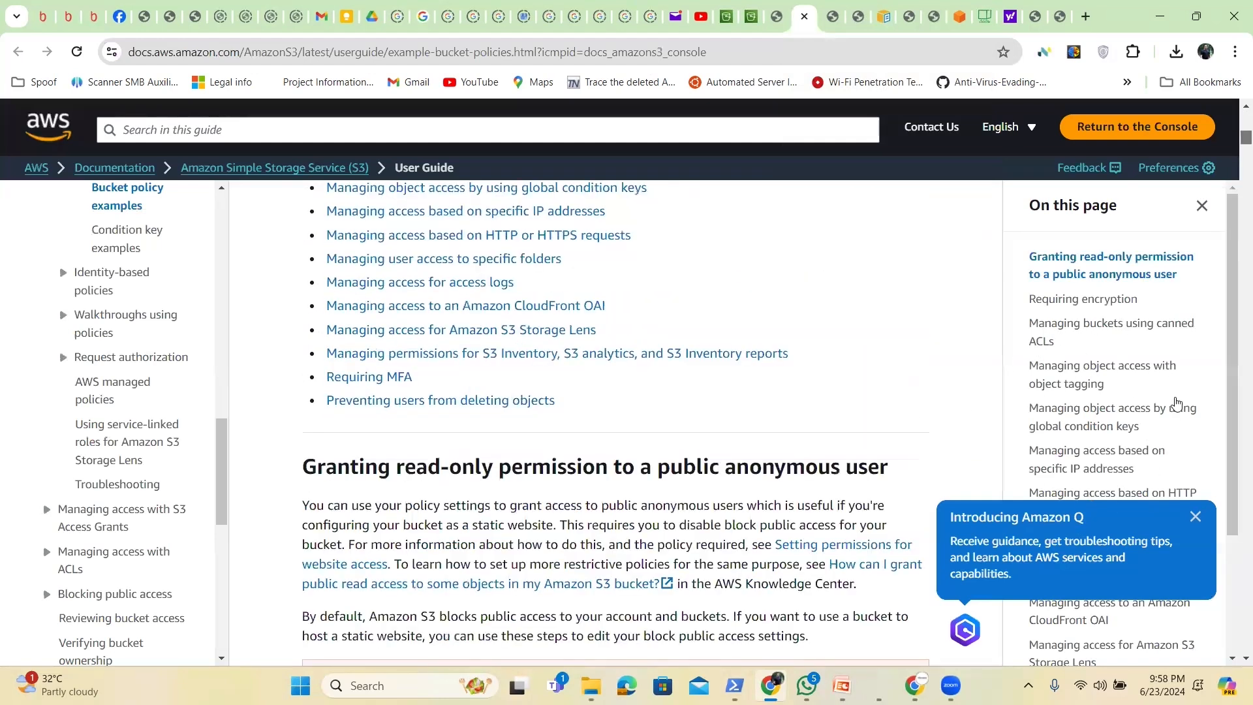
scroll(1110, 473, down, 3)
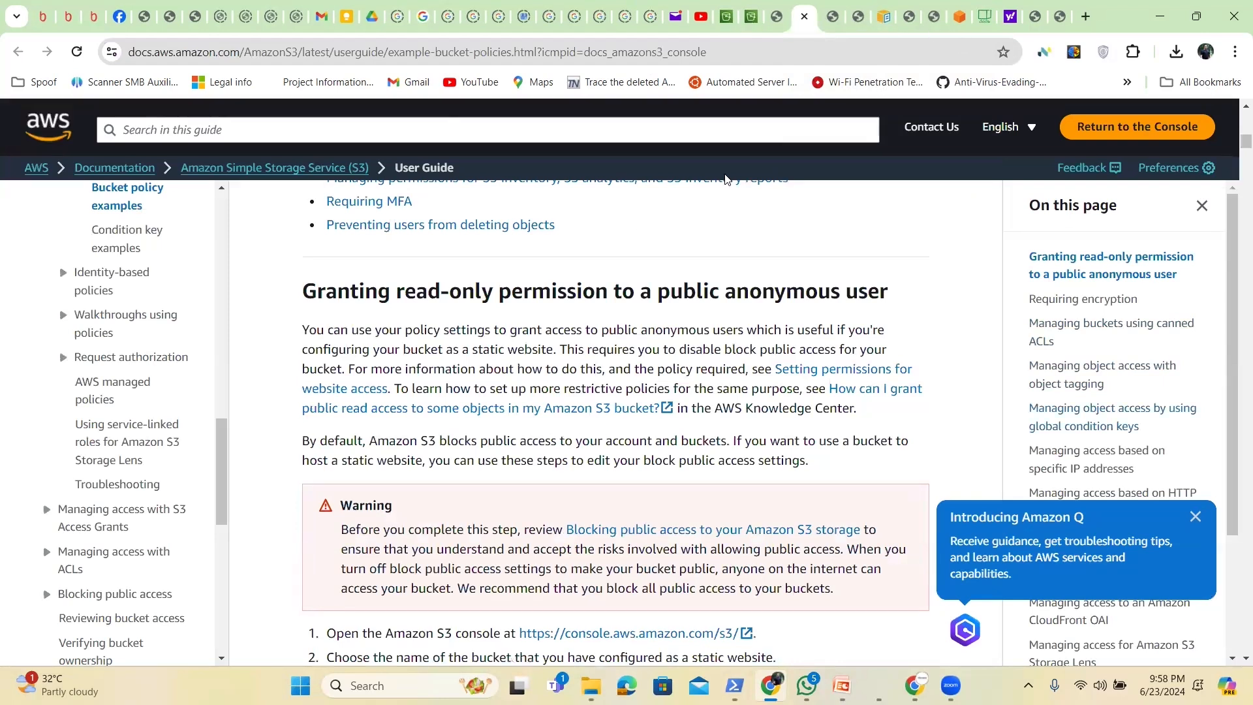
- Look over the AWS Policy Generator page, highlighting its title, and return to the S3 console
key(ctrl+Tab)
key(ctrl+Tab)
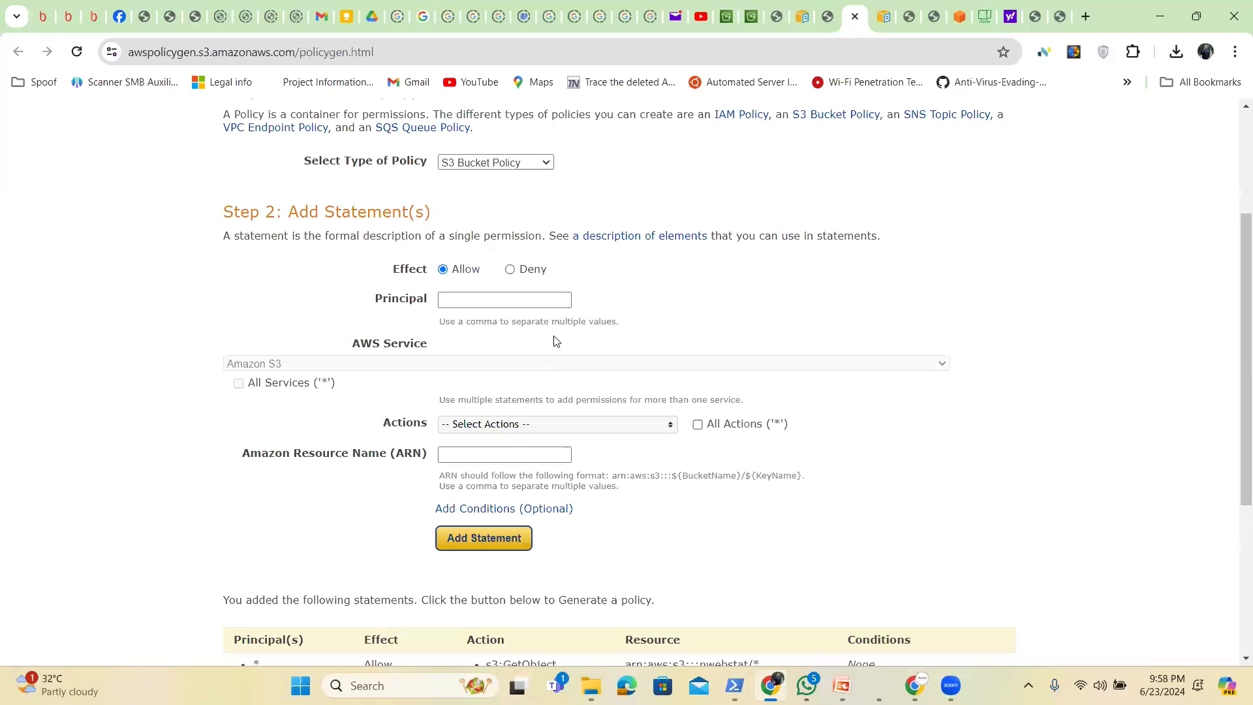
scroll(560, 215, up, 3)
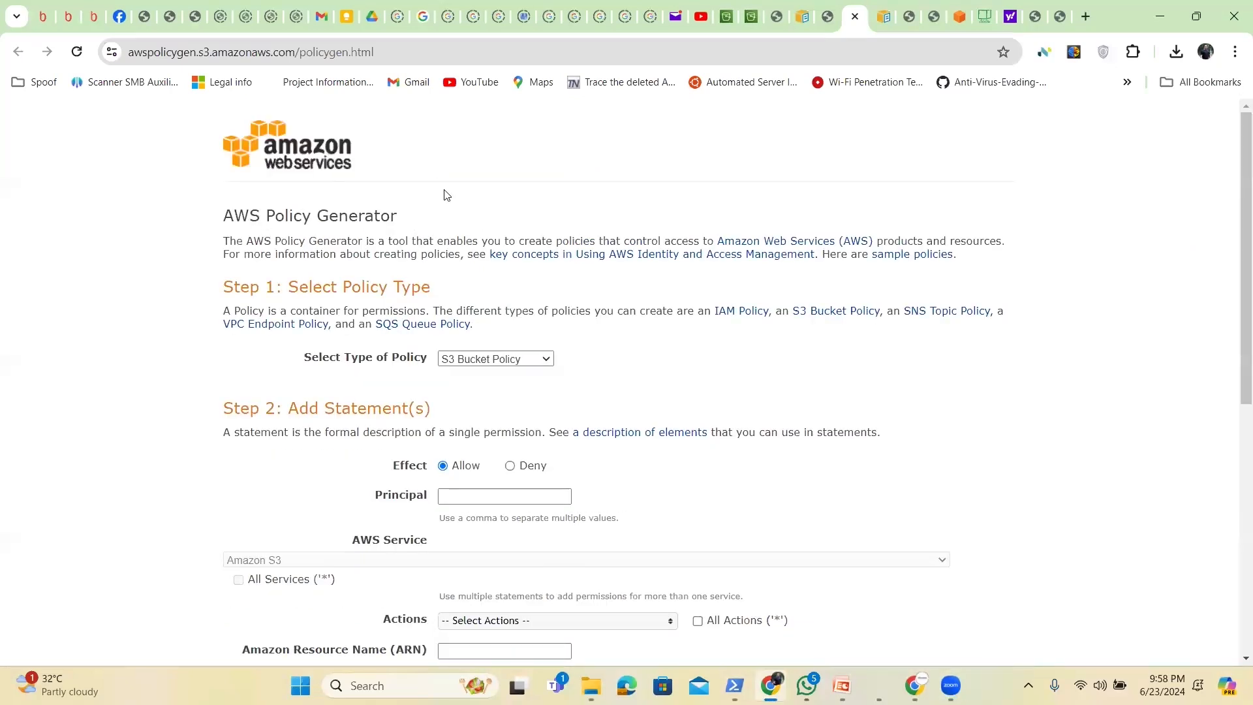
triple_click(373, 215)
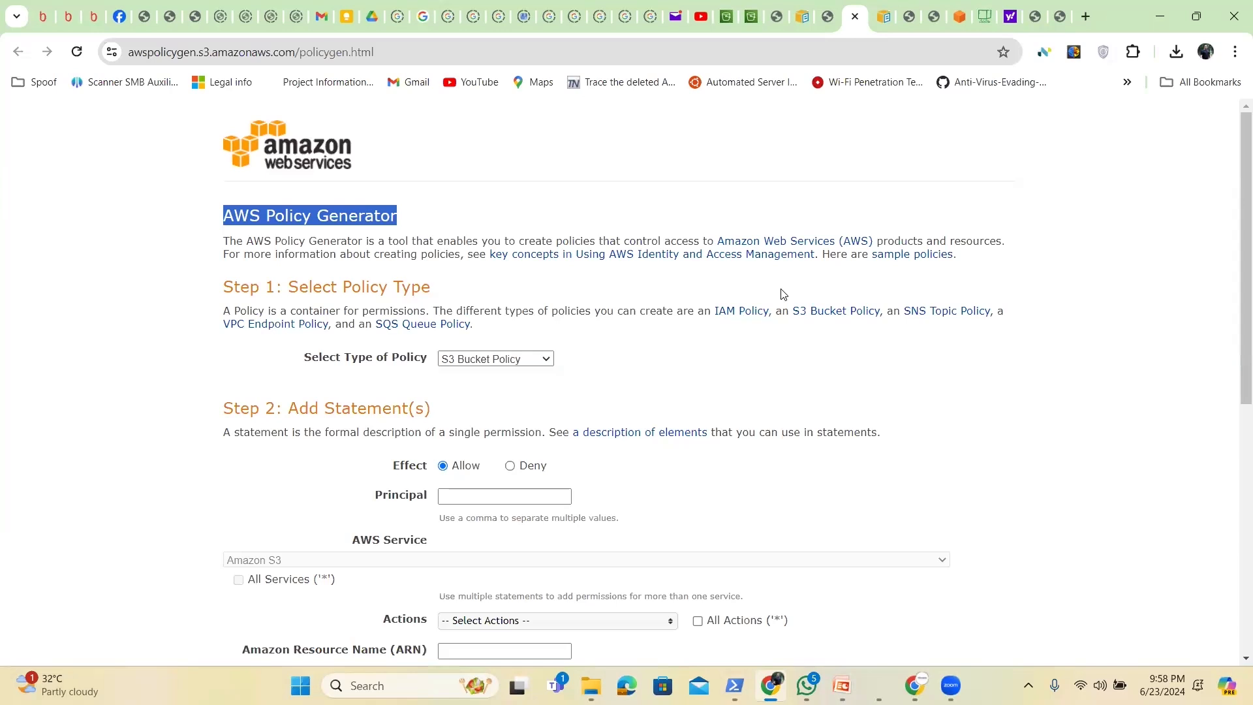
click(752, 16)
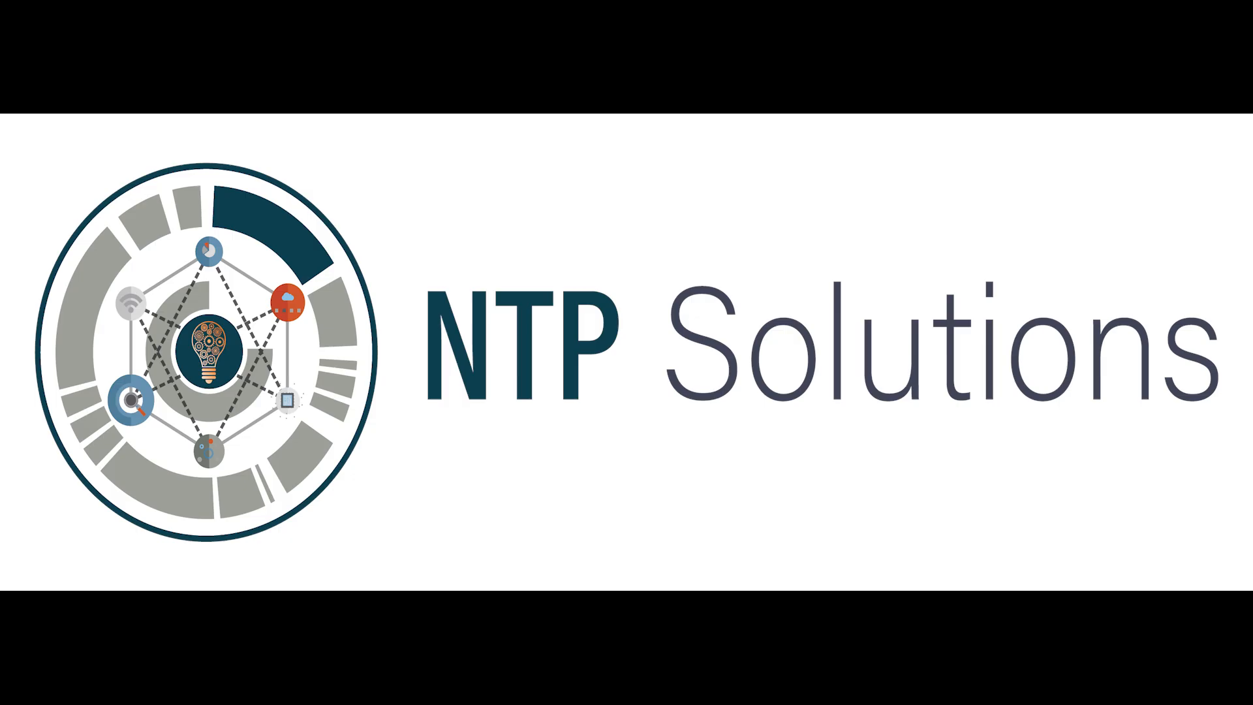